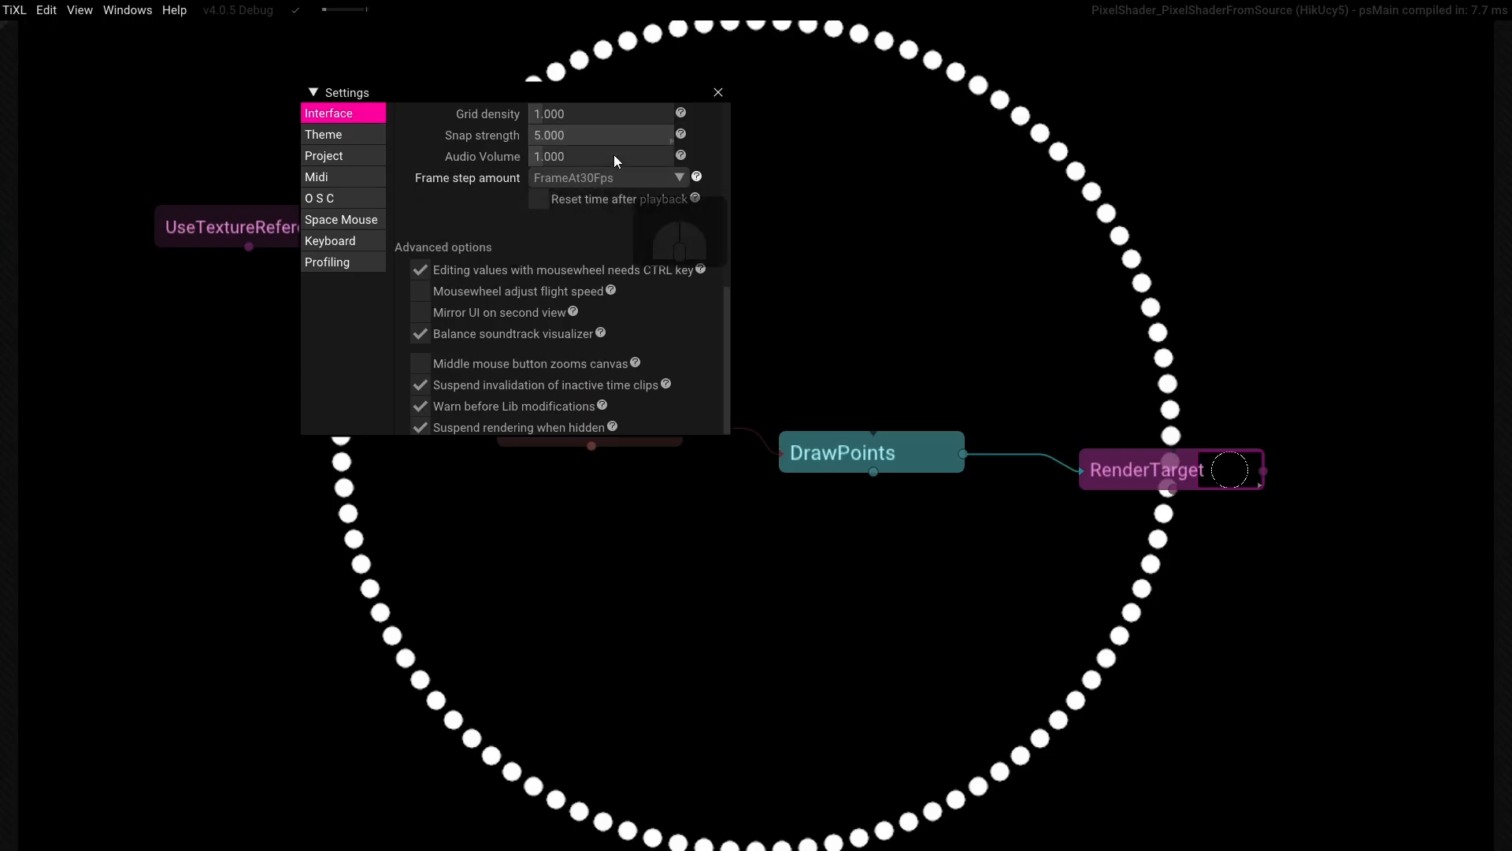
# Set the UI scale to 1.210 and close the settings window
pyautogui.moveTo(569, 149); pyautogui.dragTo(658, 150)
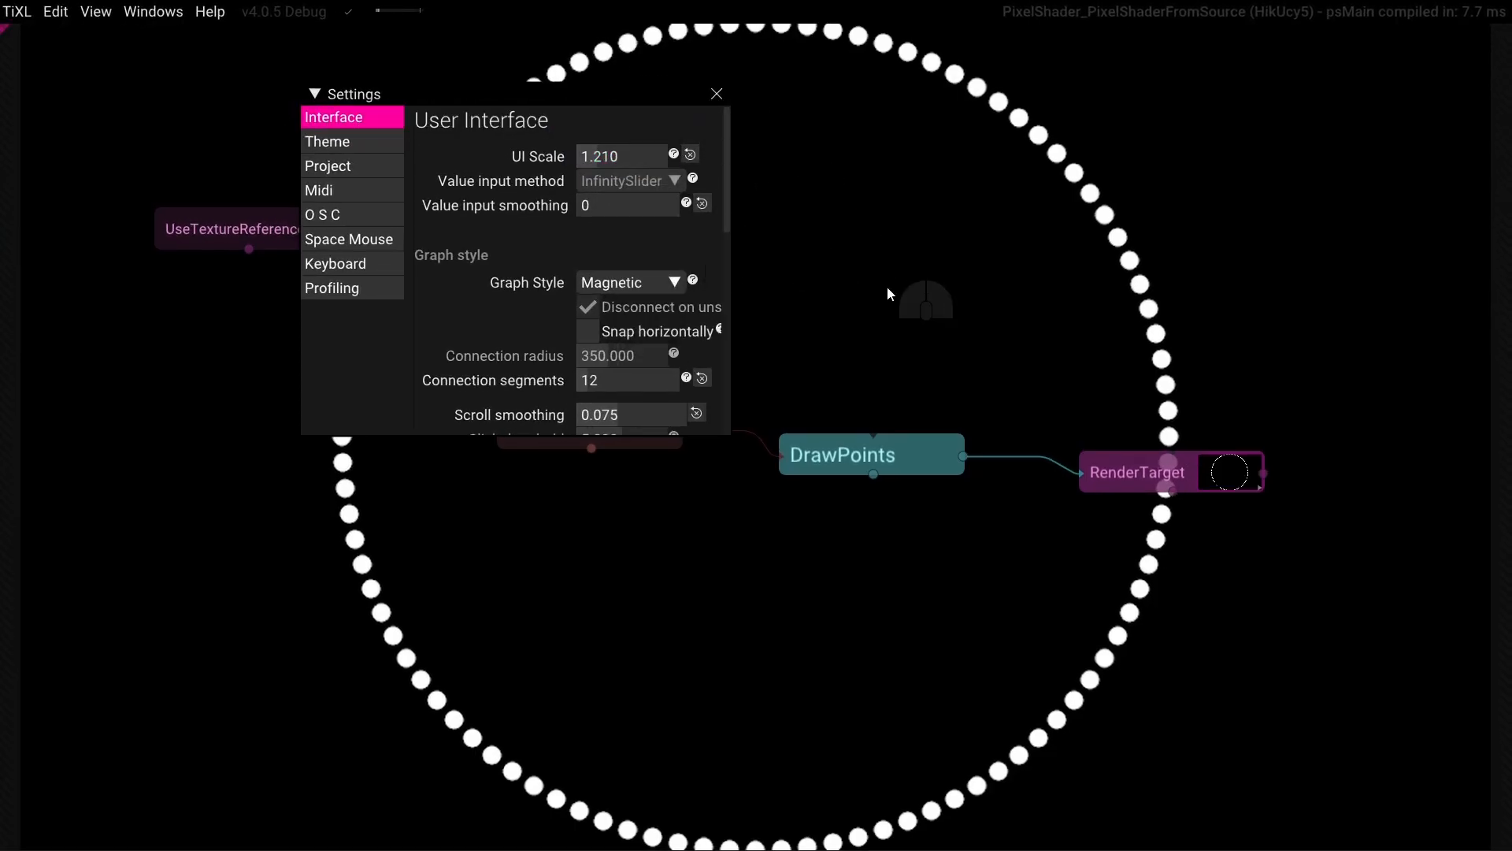
pyautogui.click(716, 95)
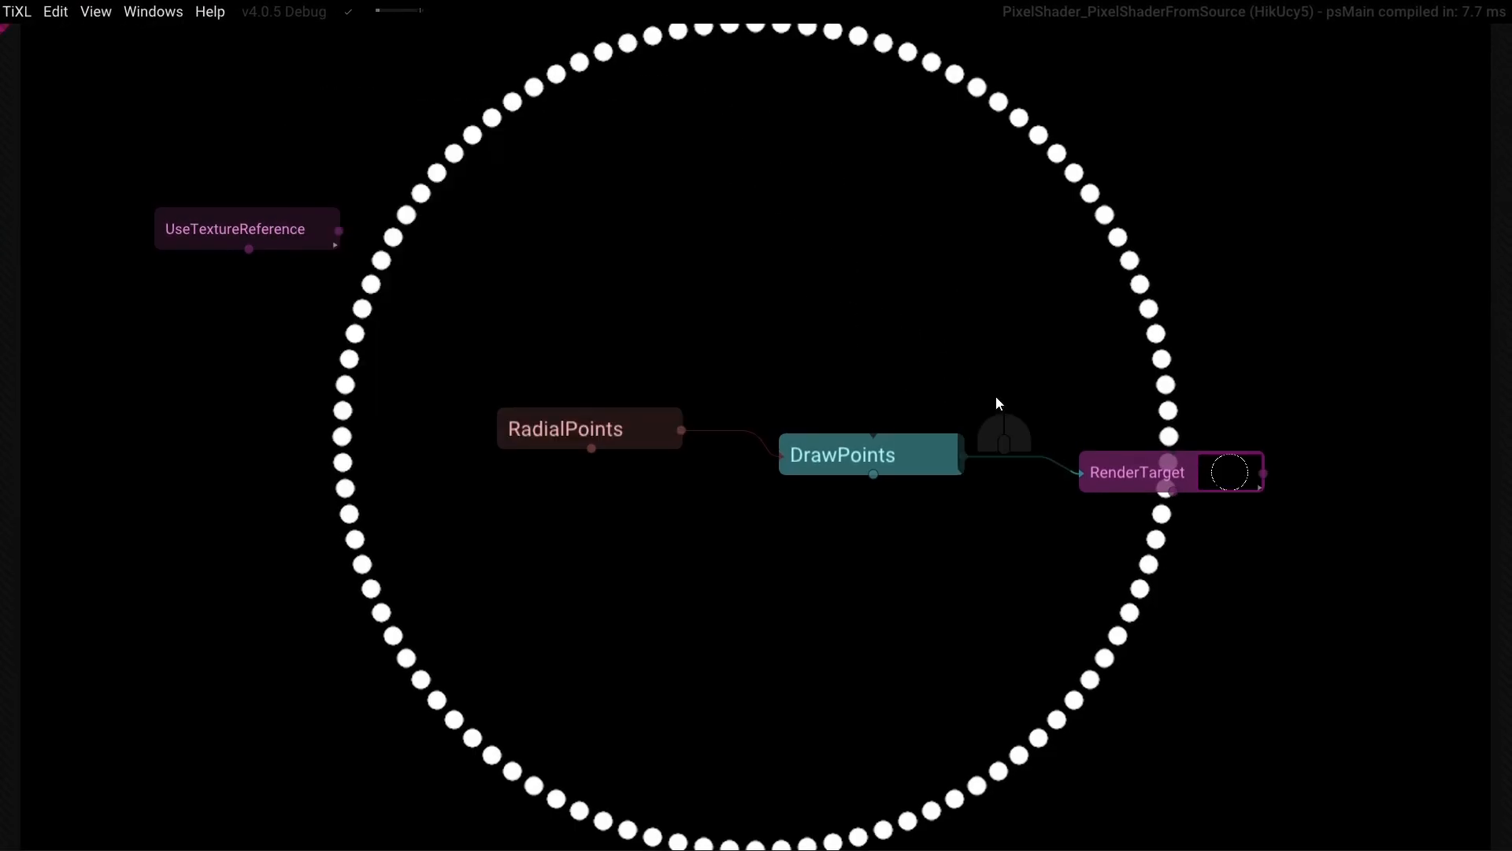
pyautogui.click(916, 443)
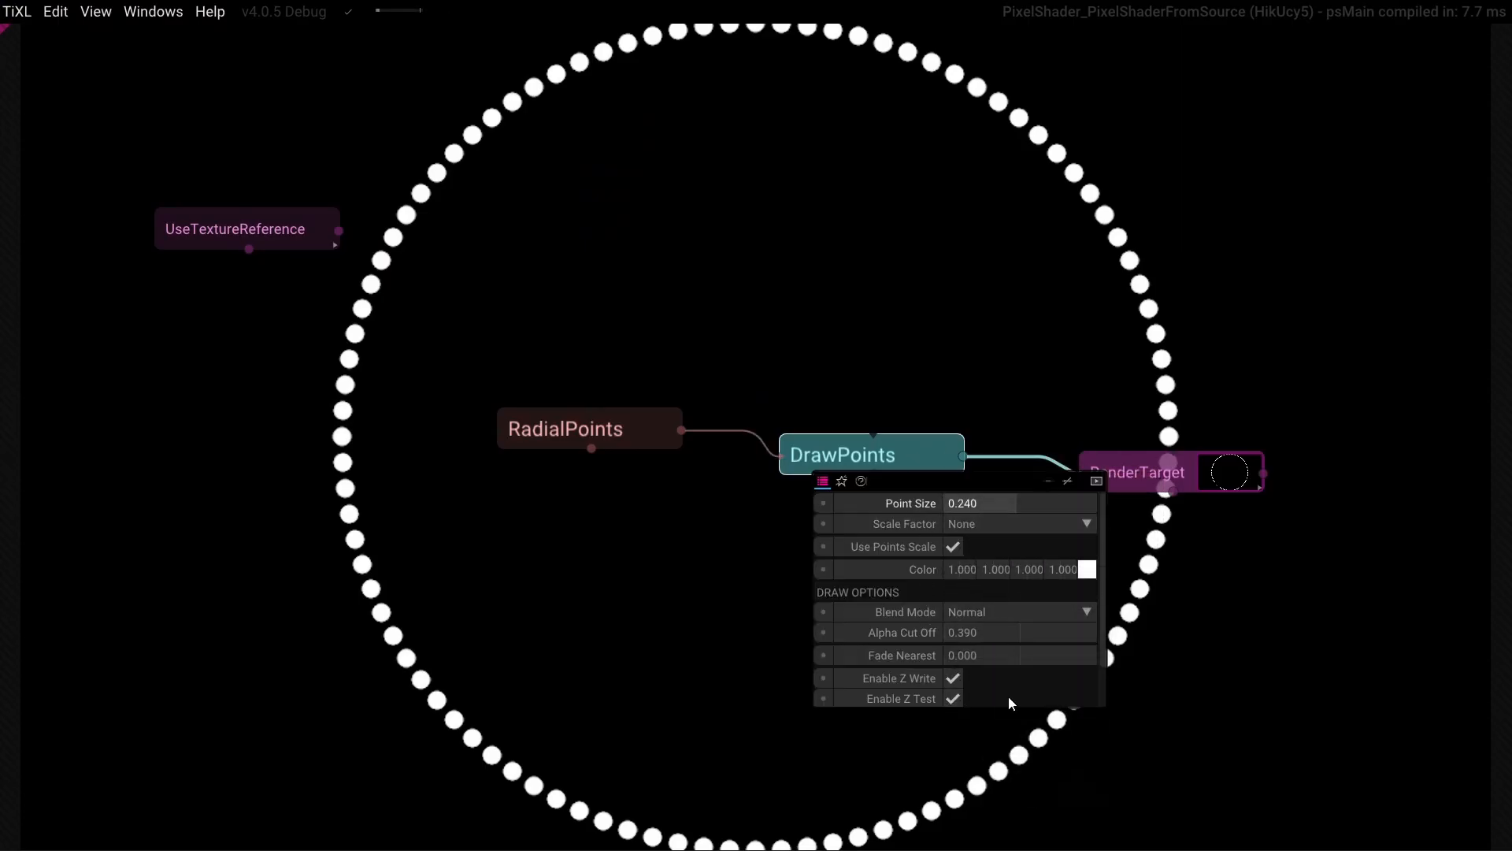
pyautogui.click(675, 568)
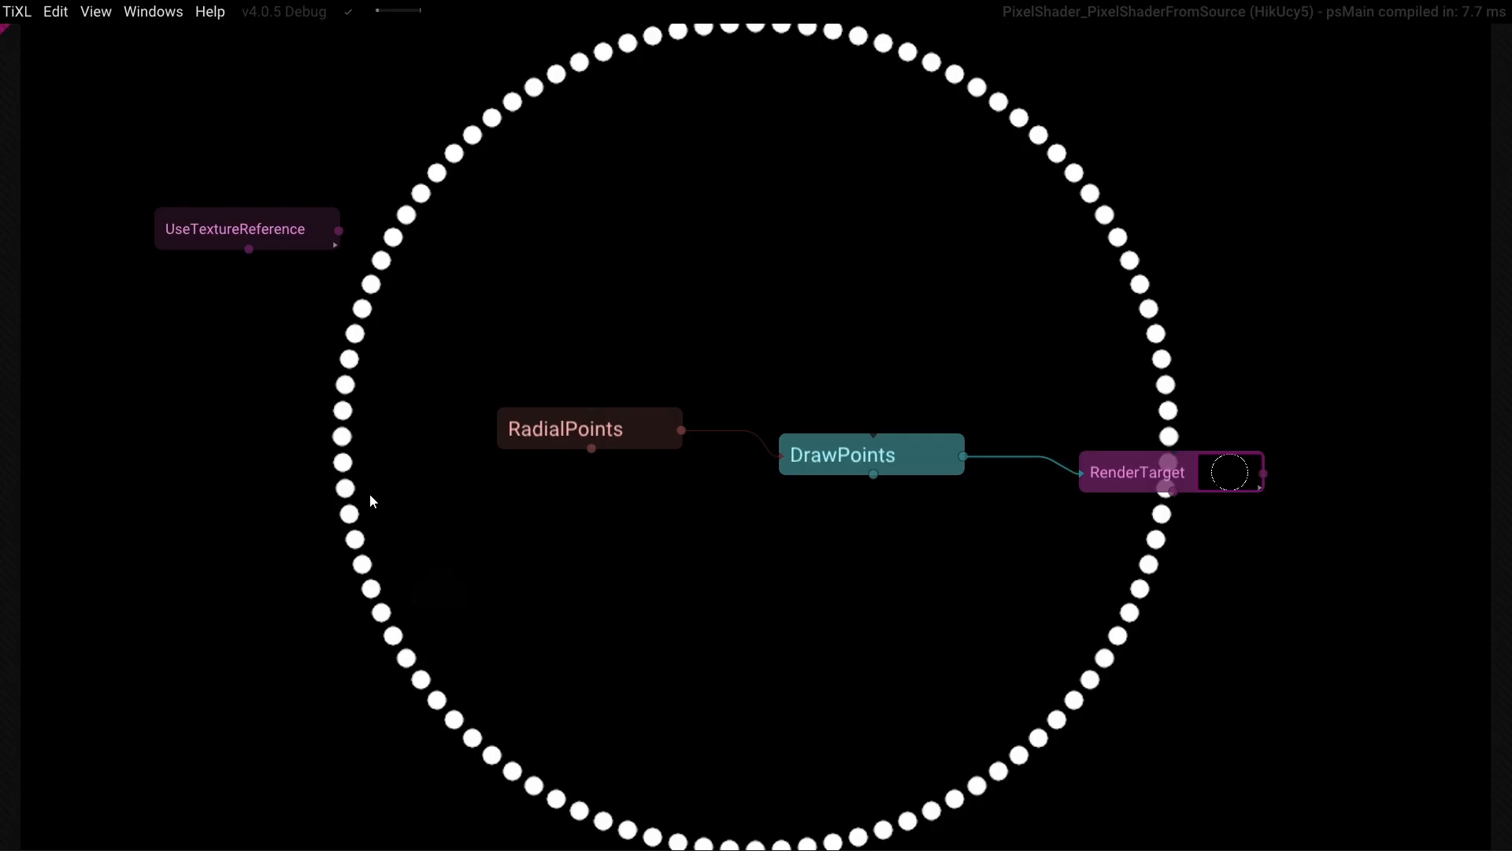
# Move the RadialPoints node down and to the left, and set its point count to 16
pyautogui.click(448, 583)
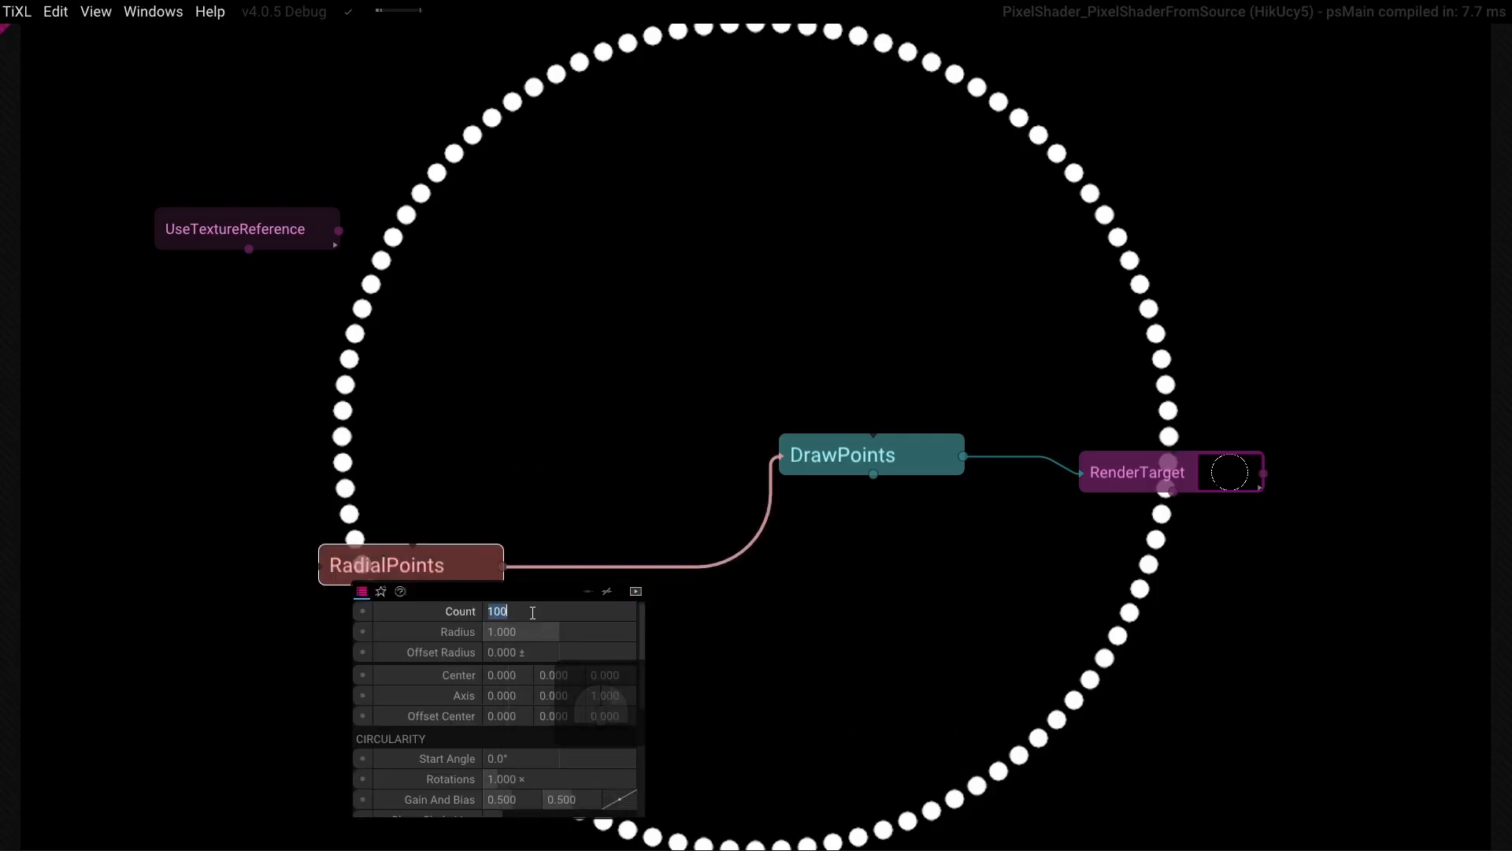
pyautogui.write('16')
pyautogui.press('Return')
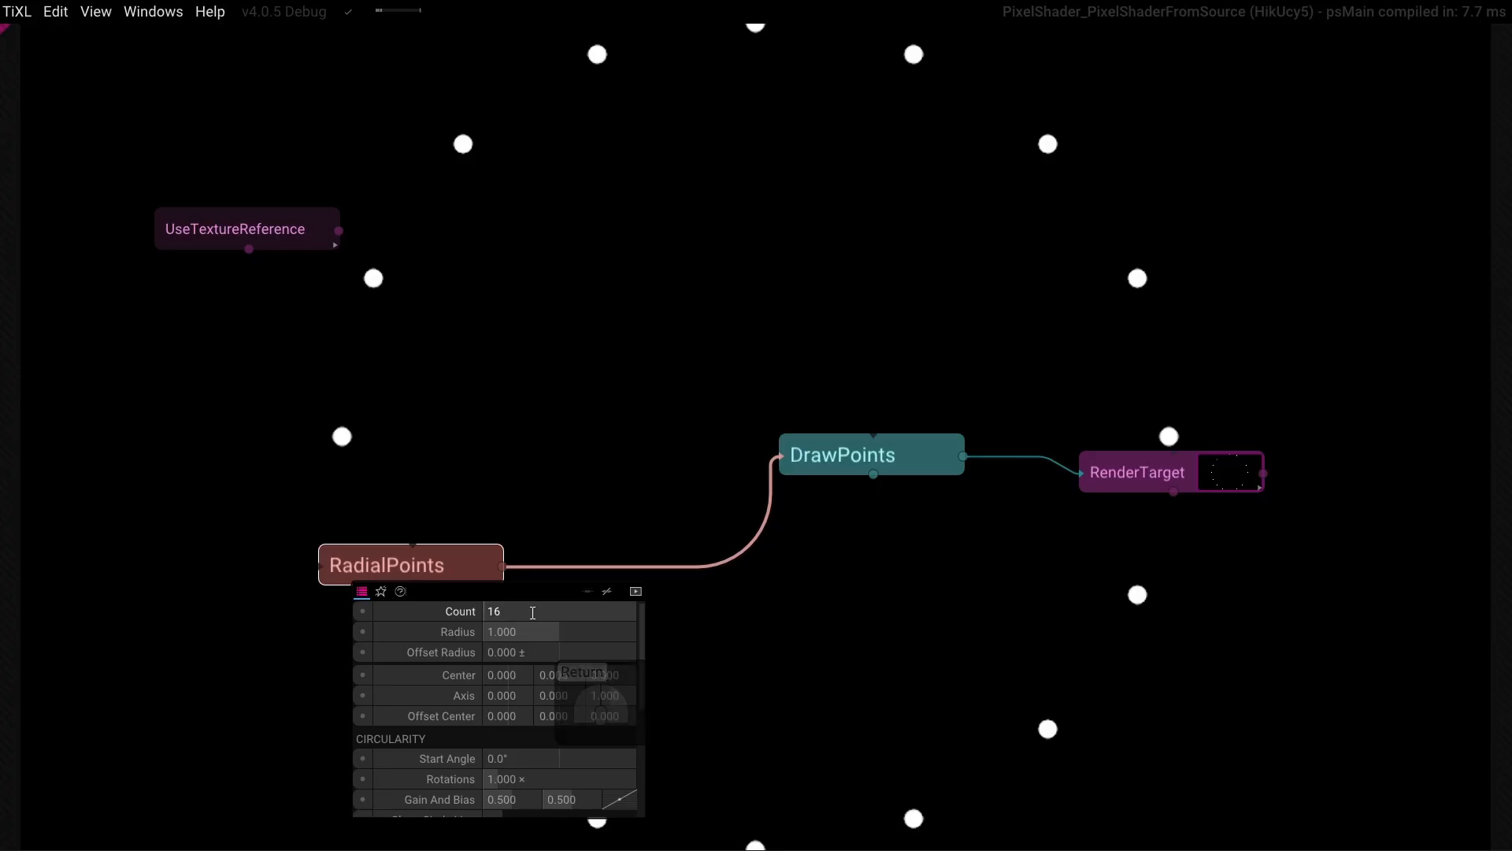
# Set the DrawPoints point size to 0.720 and move the node beside RadialPoints
pyautogui.click(816, 462)
pyautogui.moveTo(1034, 512); pyautogui.dragTo(1289, 490)
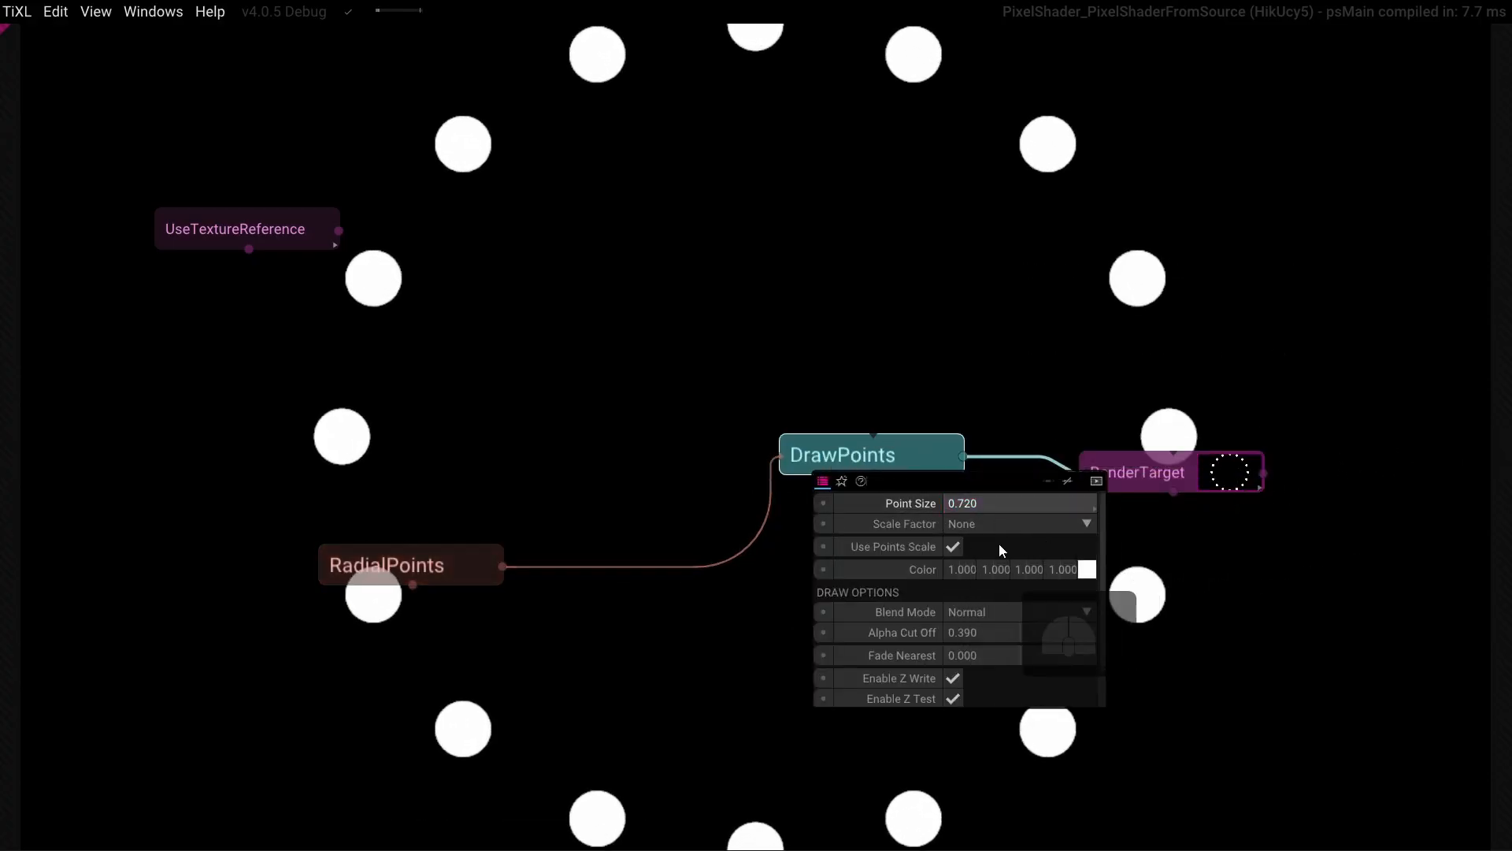
pyautogui.moveTo(805, 467); pyautogui.dragTo(689, 517)
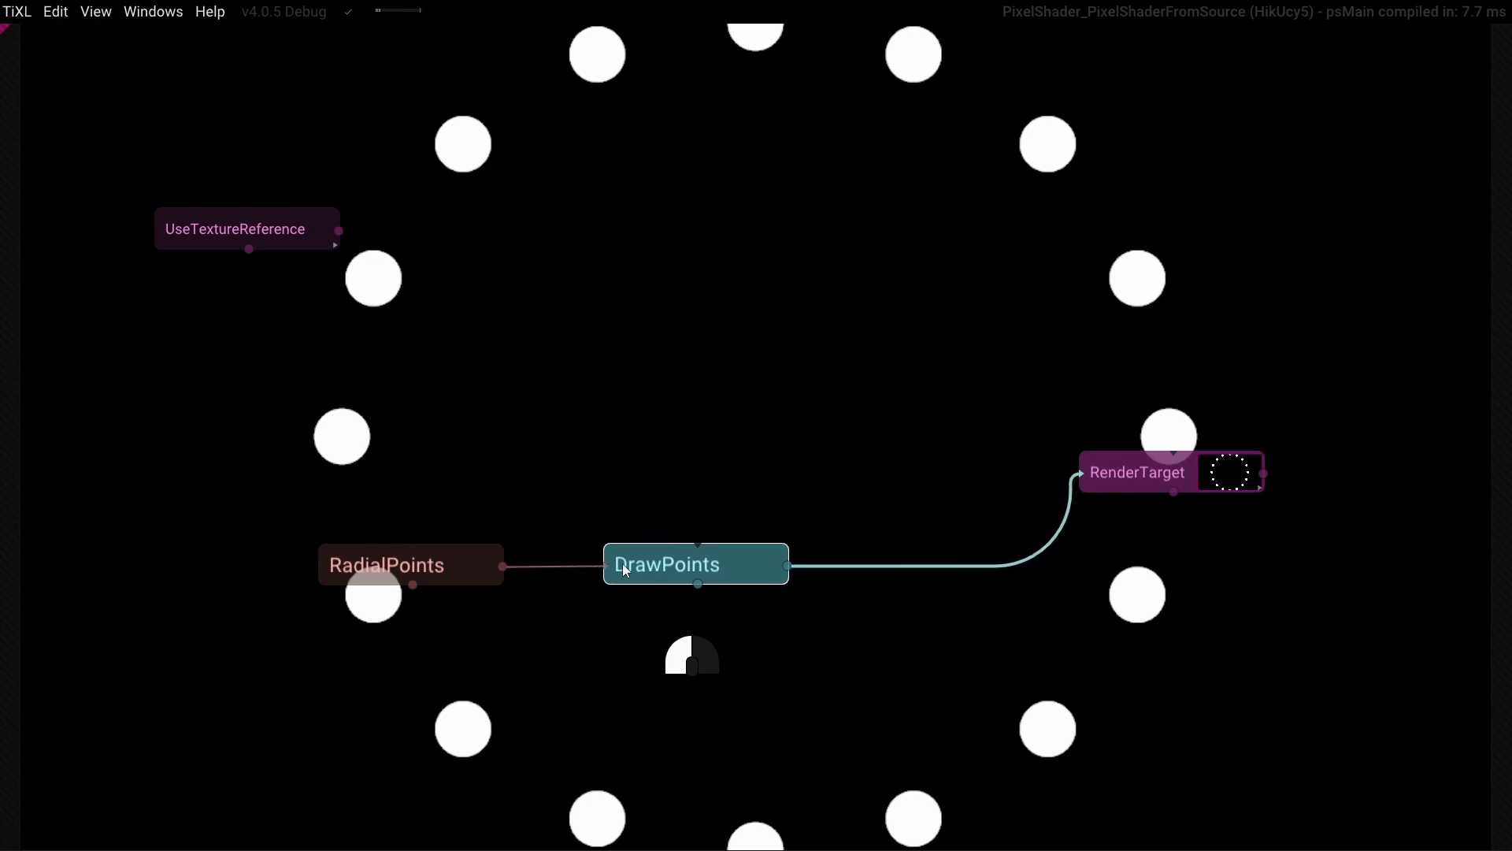
# Add a Camera node beneath DrawPoints and route its output into RenderTarget in place of DrawPoints
pyautogui.moveTo(740, 561); pyautogui.dragTo(741, 561)
pyautogui.press('Tab')
pyautogui.write('ca')
pyautogui.click(820, 602)
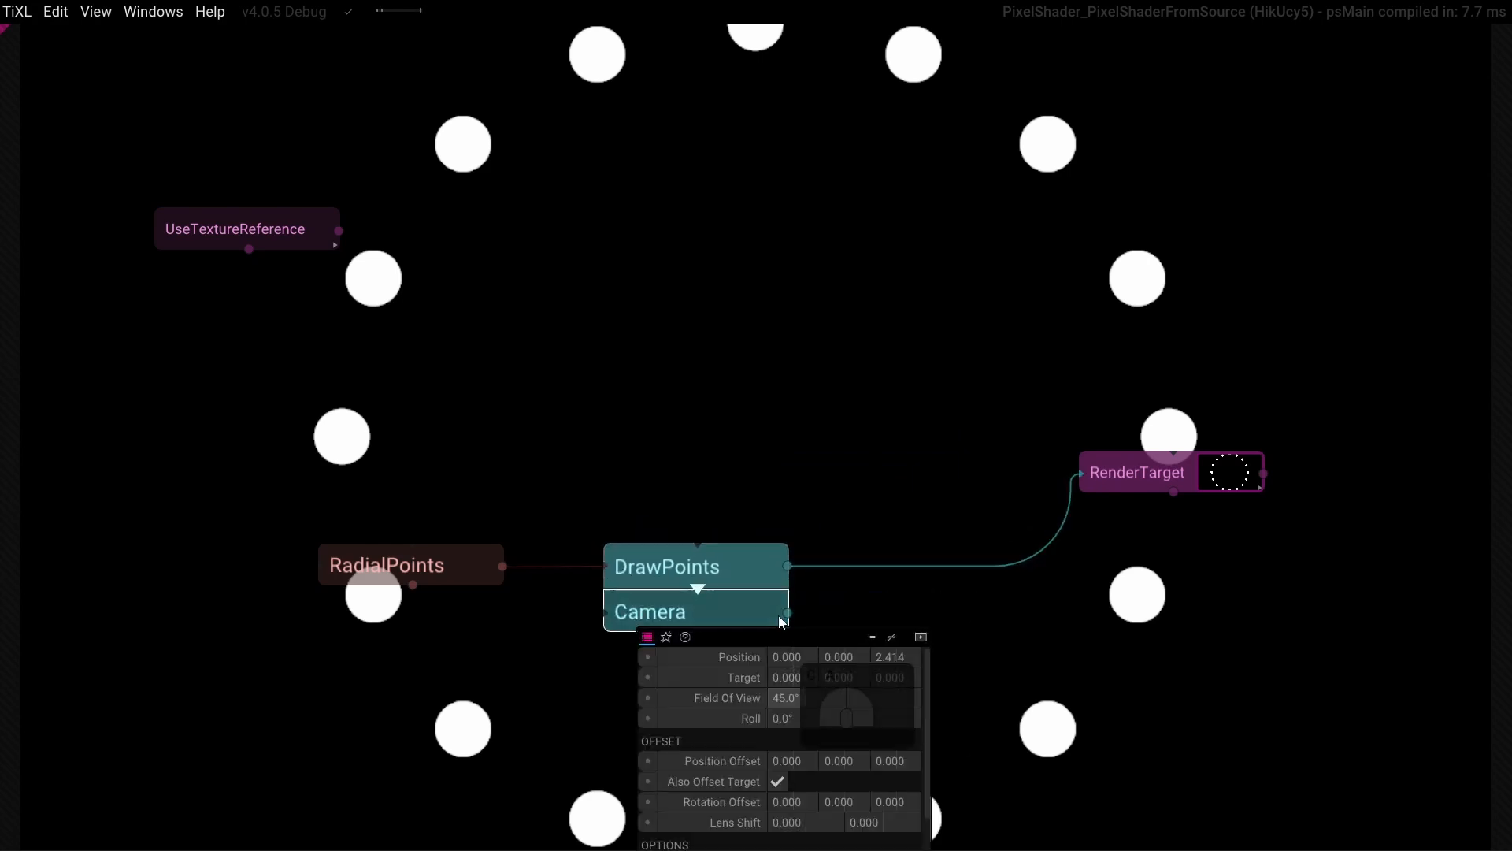
pyautogui.moveTo(1087, 490); pyautogui.dragTo(1086, 488)
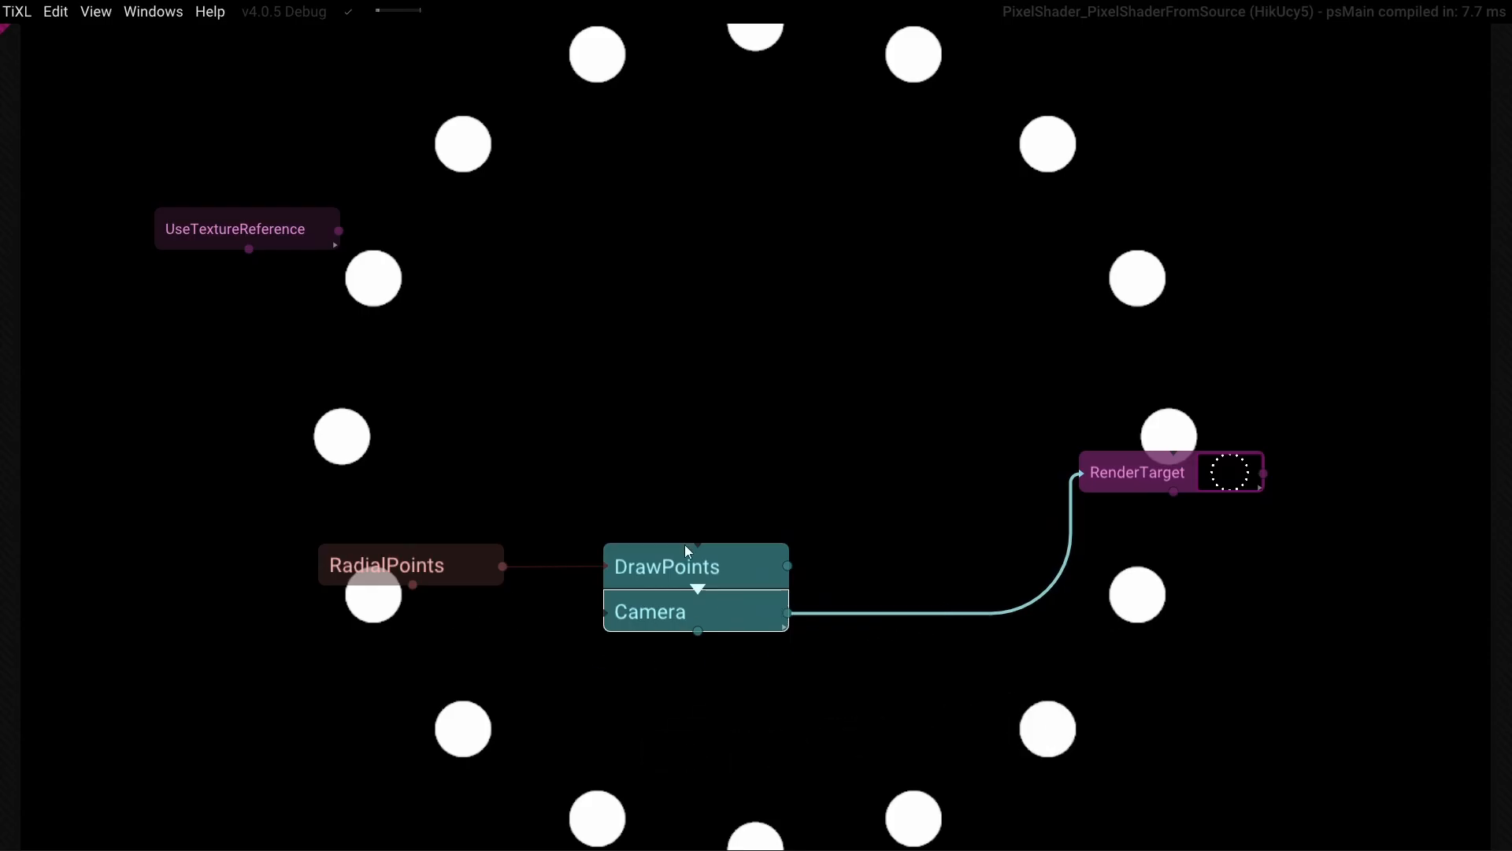
# Insert a Transform node between DrawPoints and Camera
pyautogui.click(721, 587)
pyautogui.press('Tab')
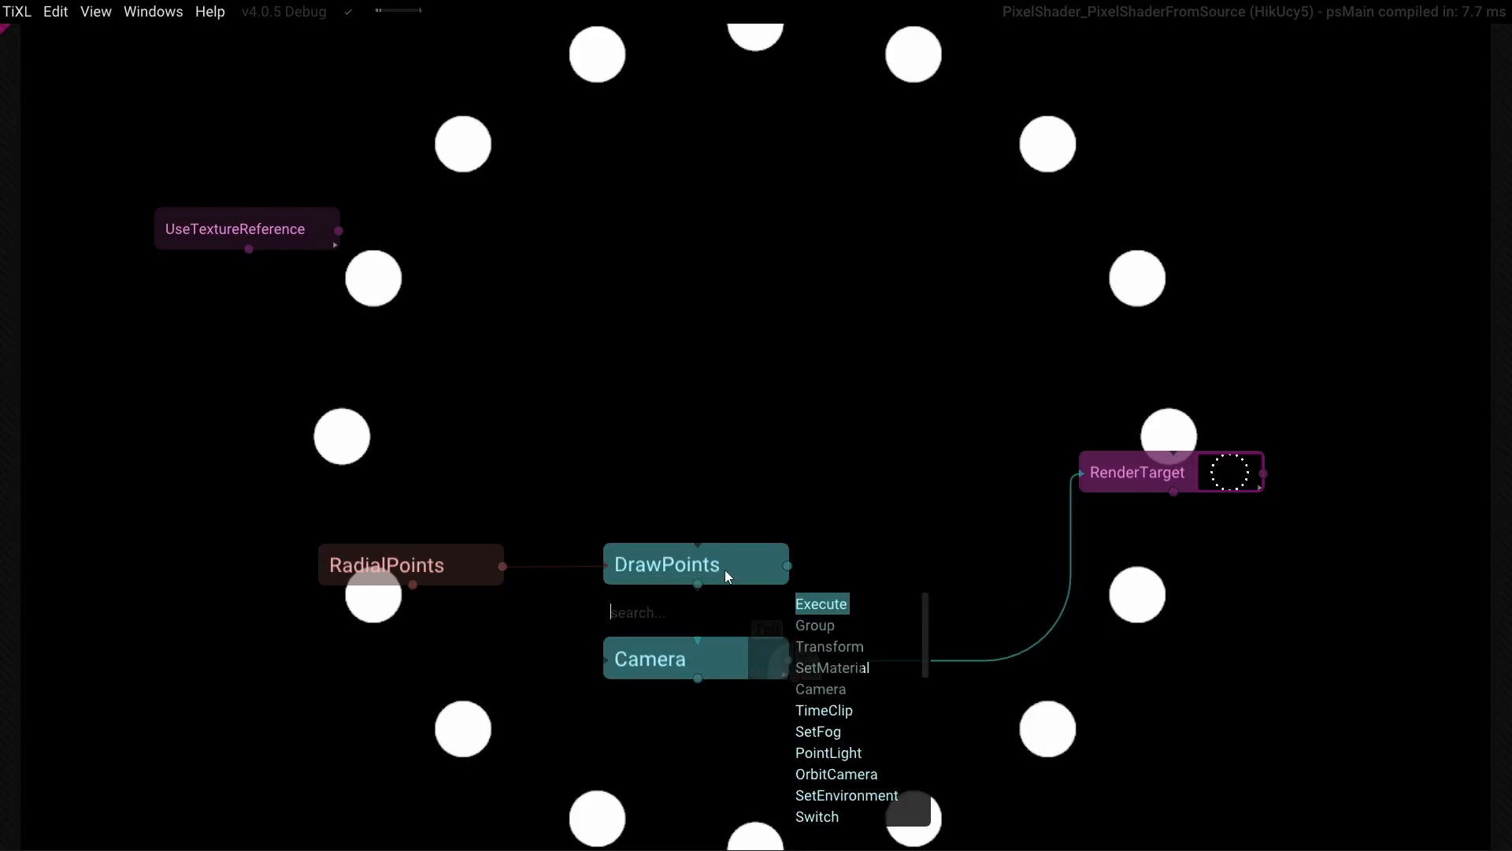
pyautogui.click(844, 612)
pyautogui.moveTo(832, 602); pyautogui.dragTo(866, 427)
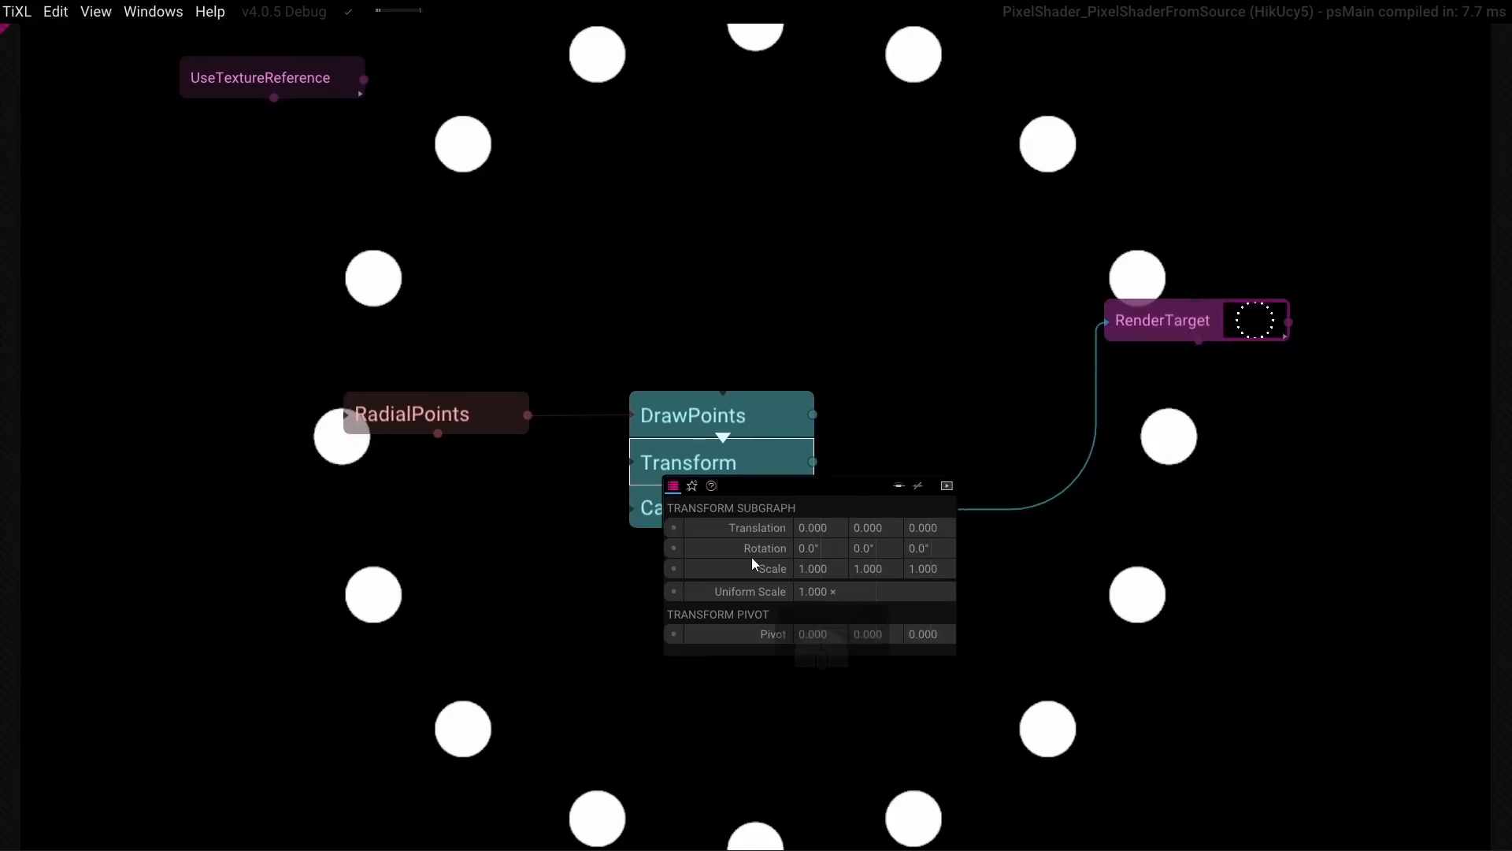
# Drive the Transform node's rotation with a new AnimVec3 node and set its amplitude factor to 180
pyautogui.click(674, 550)
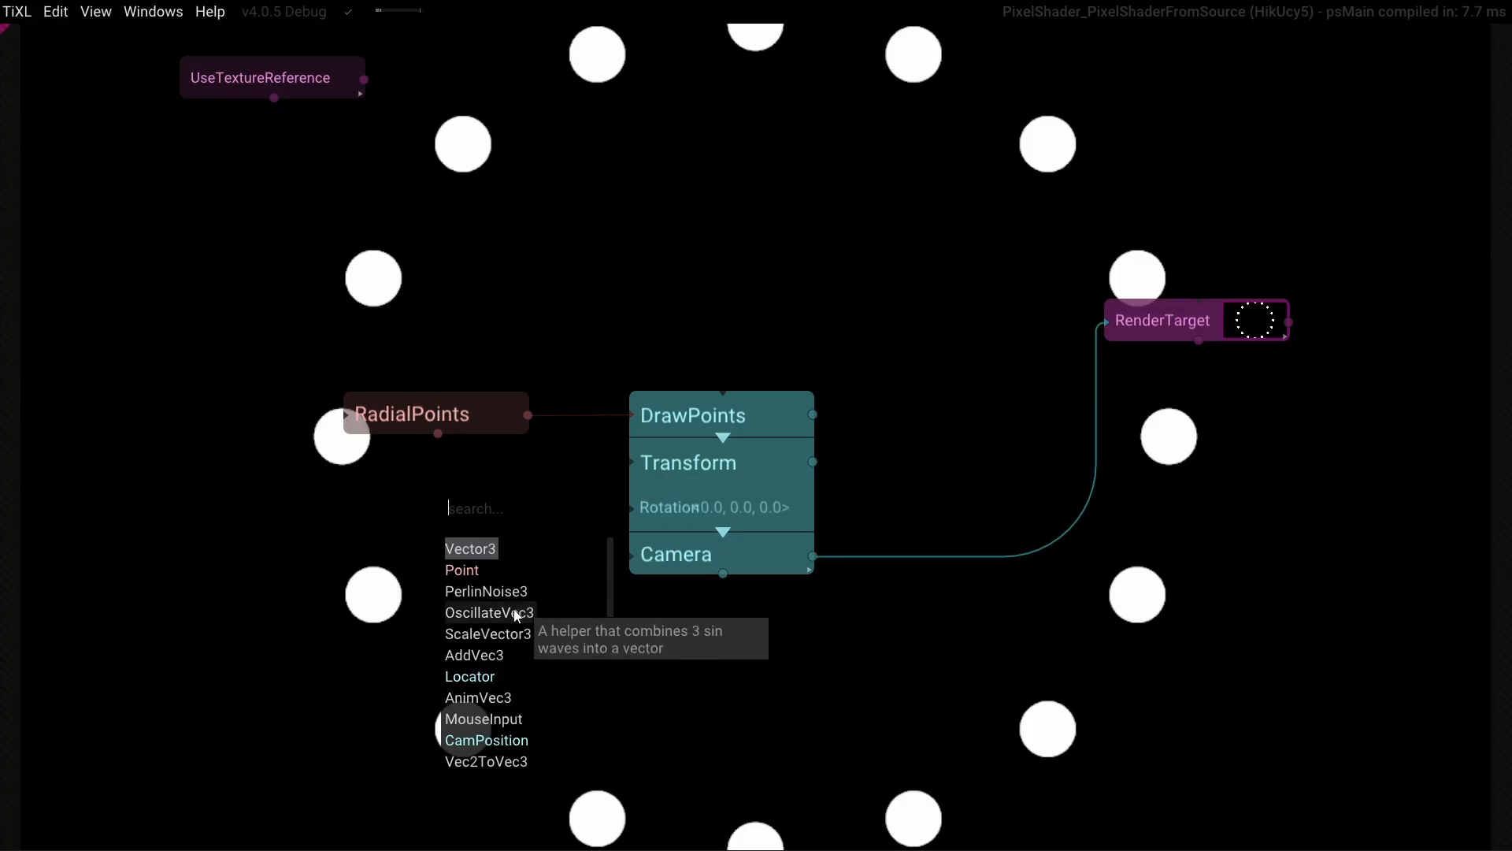
pyautogui.click(493, 699)
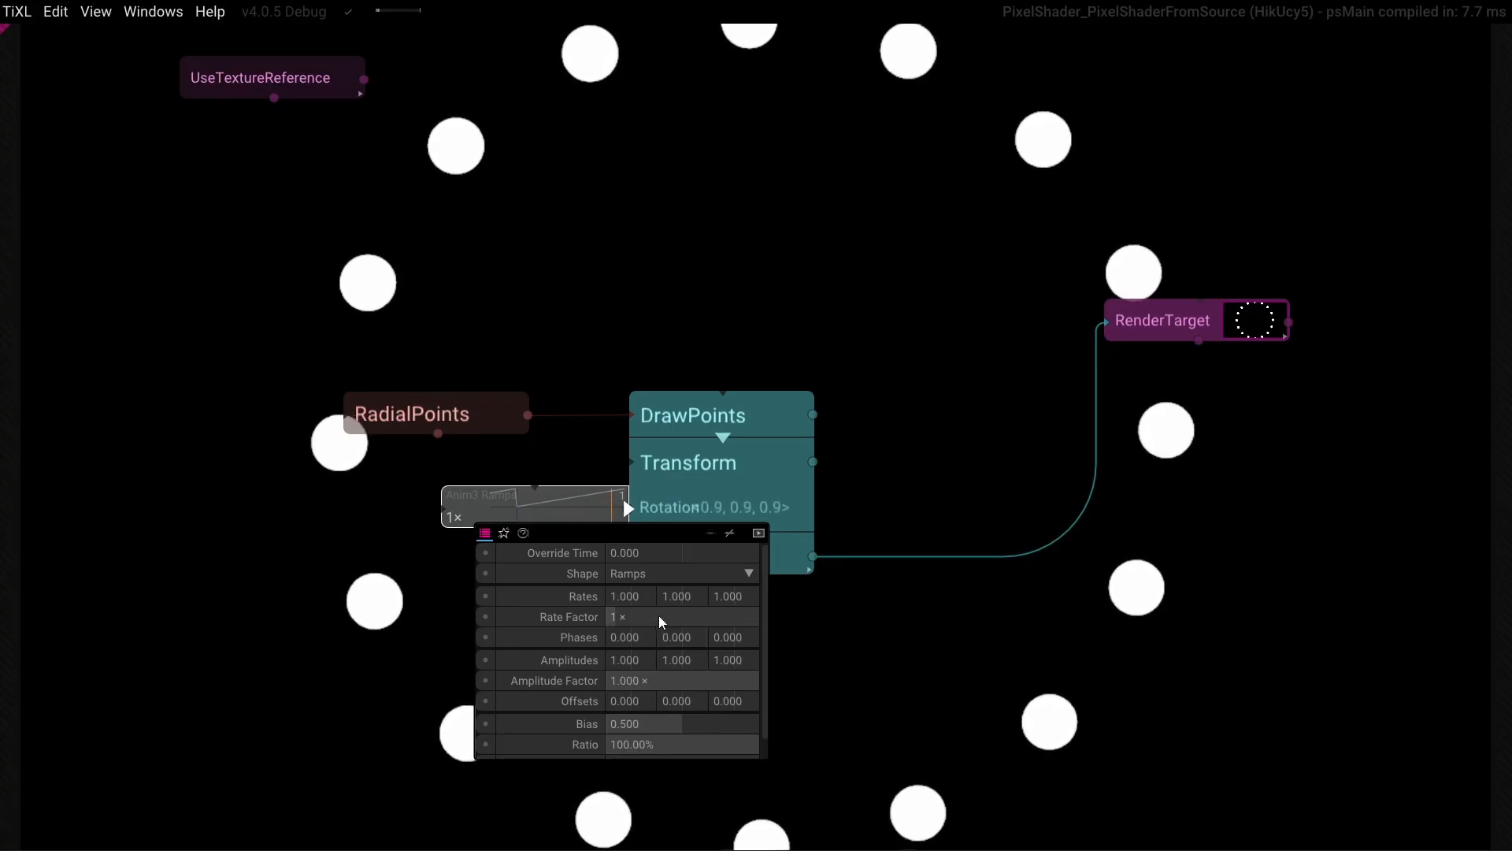
pyautogui.click(622, 677)
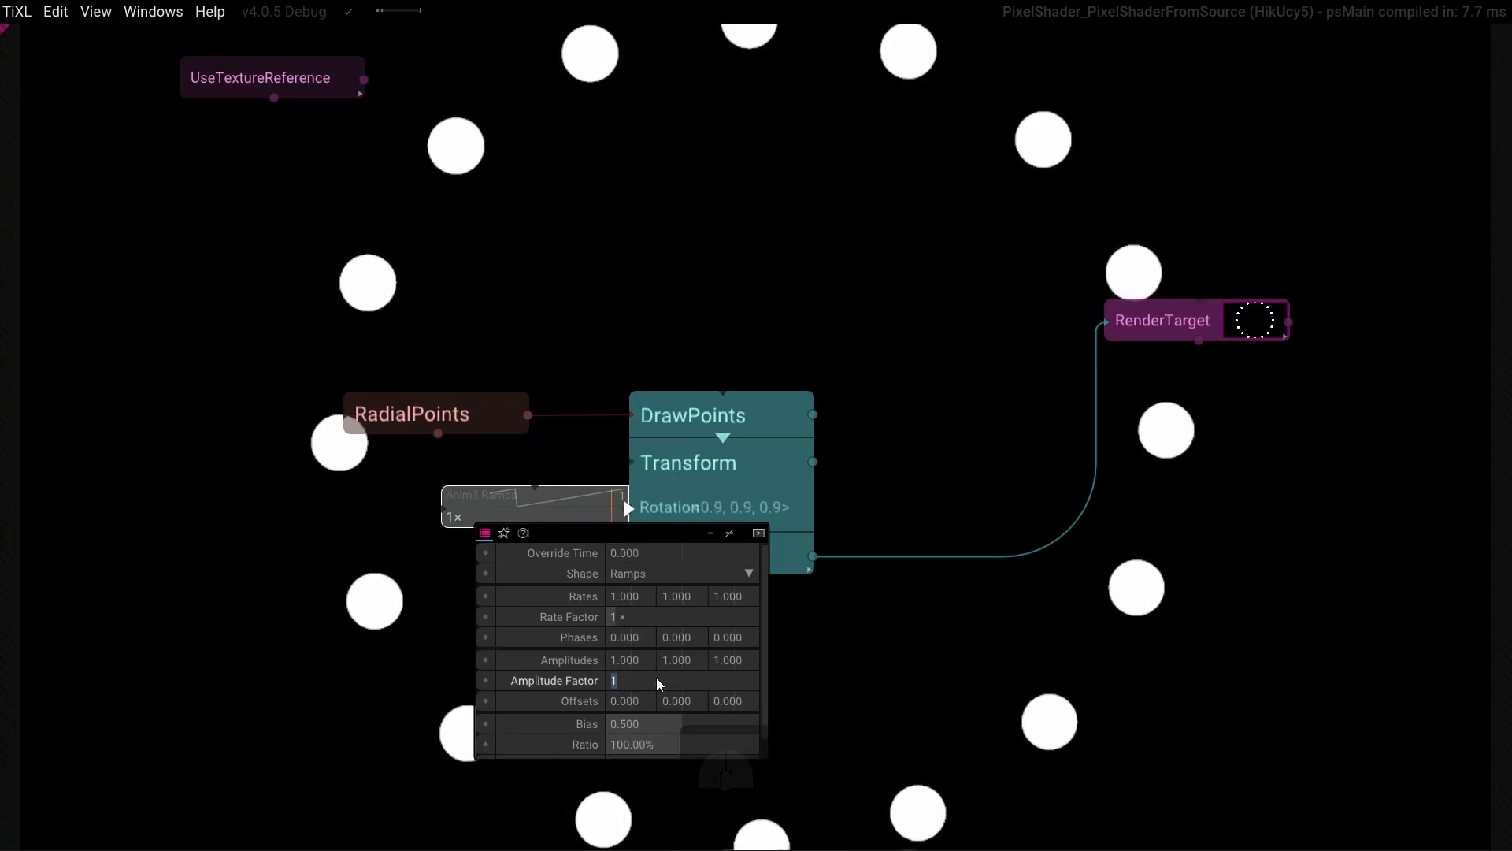
pyautogui.write('180')
pyautogui.press('Return')
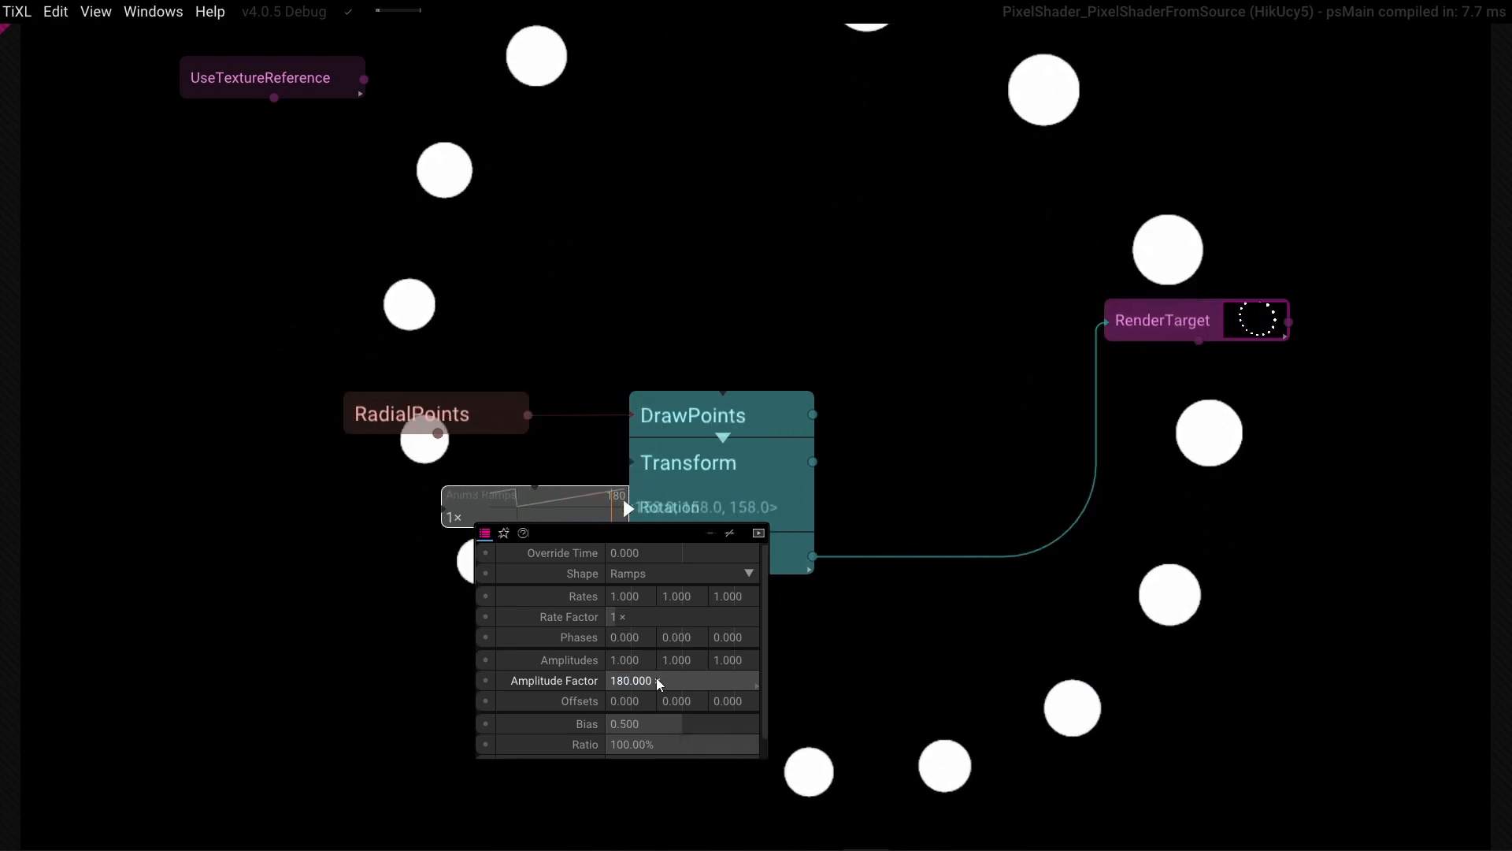
pyautogui.click(909, 512)
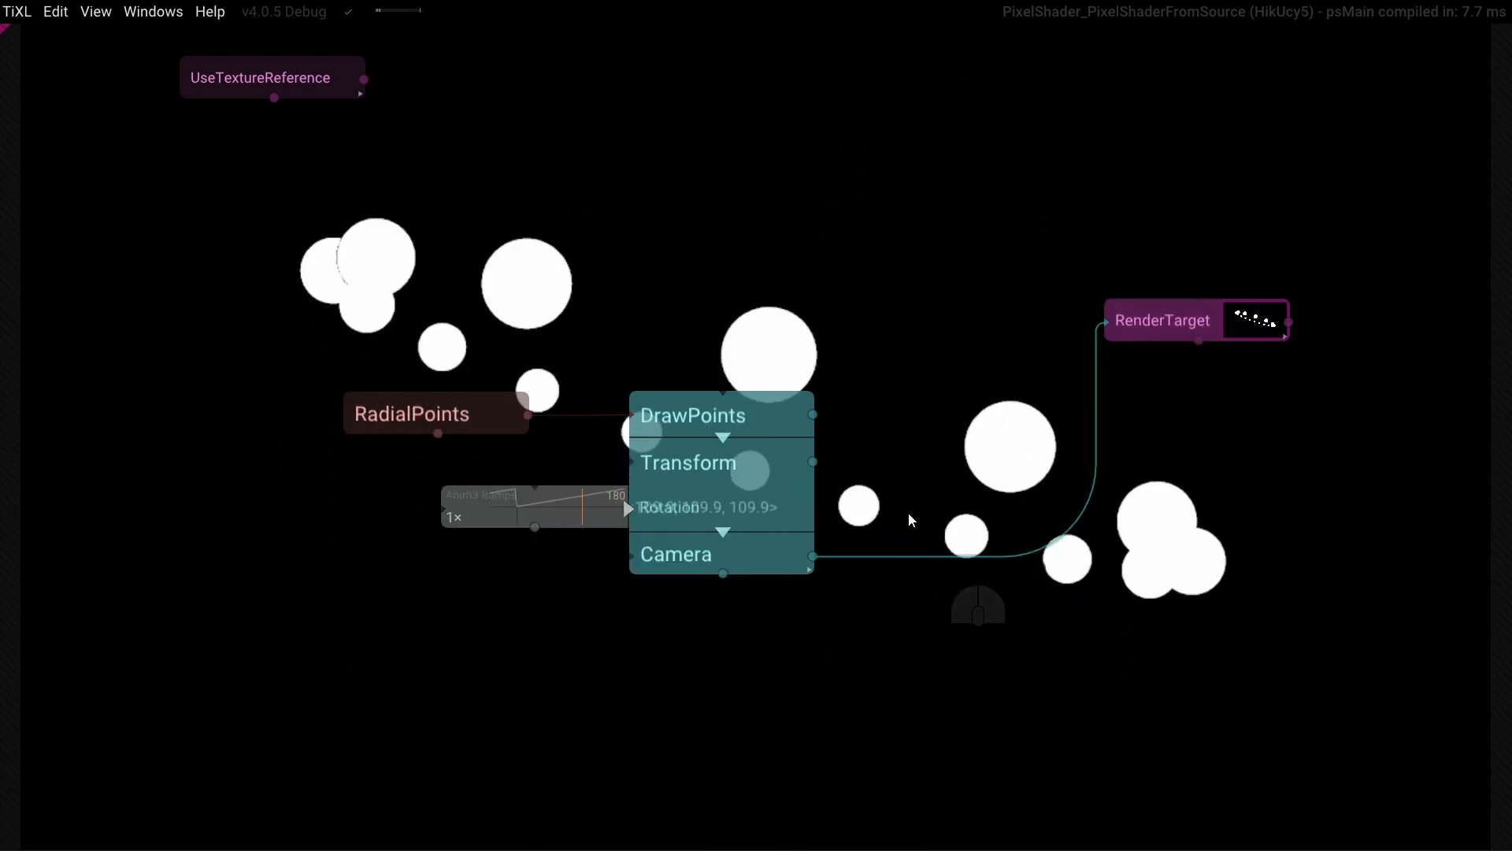
# Pull the Camera farther back from the points by increasing its Z position
pyautogui.click(763, 547)
pyautogui.moveTo(925, 602); pyautogui.dragTo(1190, 557)
pyautogui.click(1053, 635)
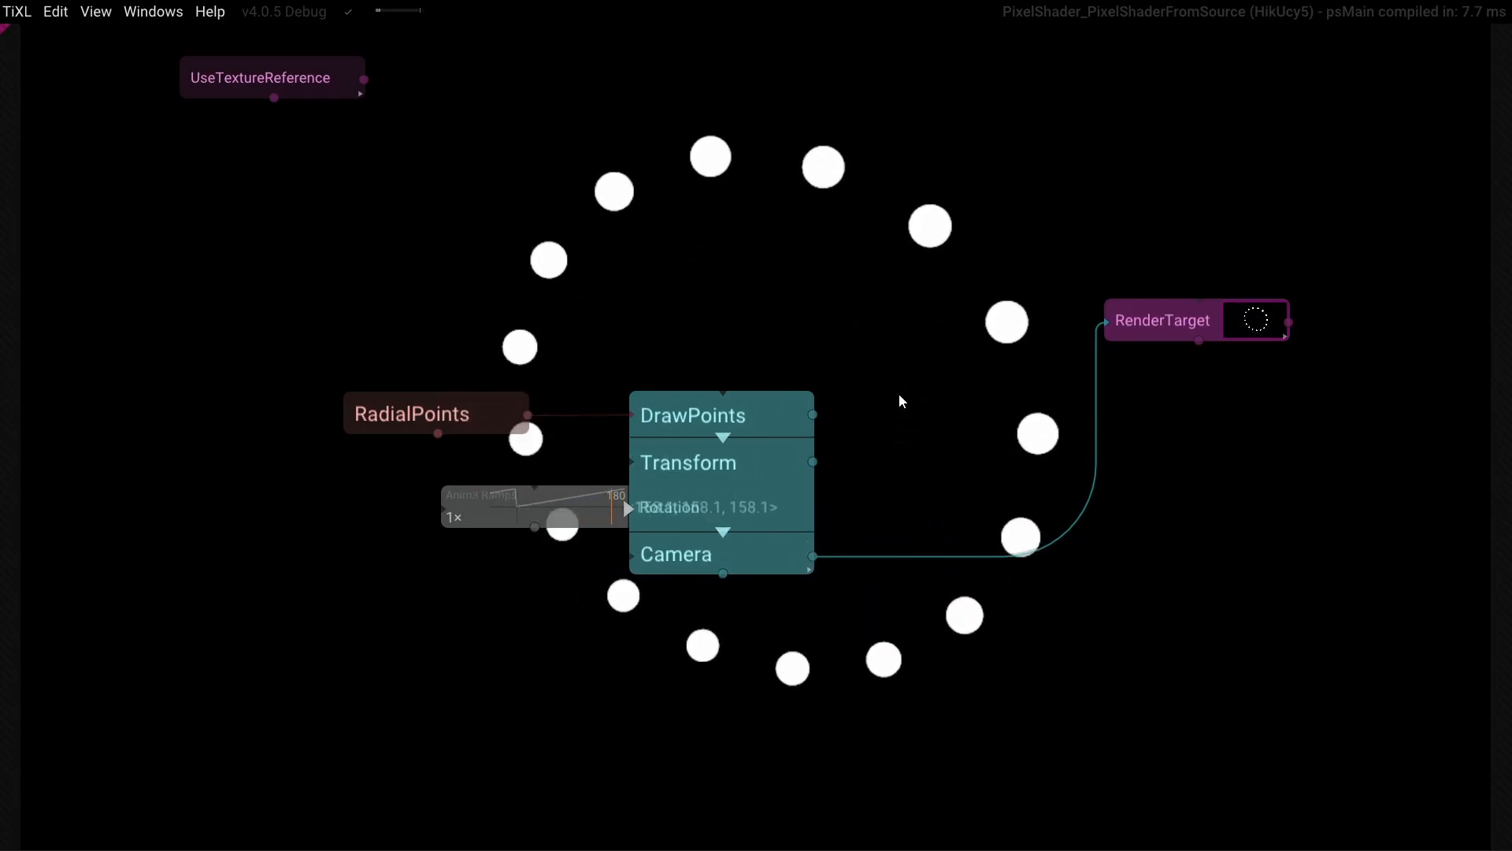
# Connect the Reference output of UseTextureReference to the Texture Reference input of RenderTarget
pyautogui.click(1151, 328)
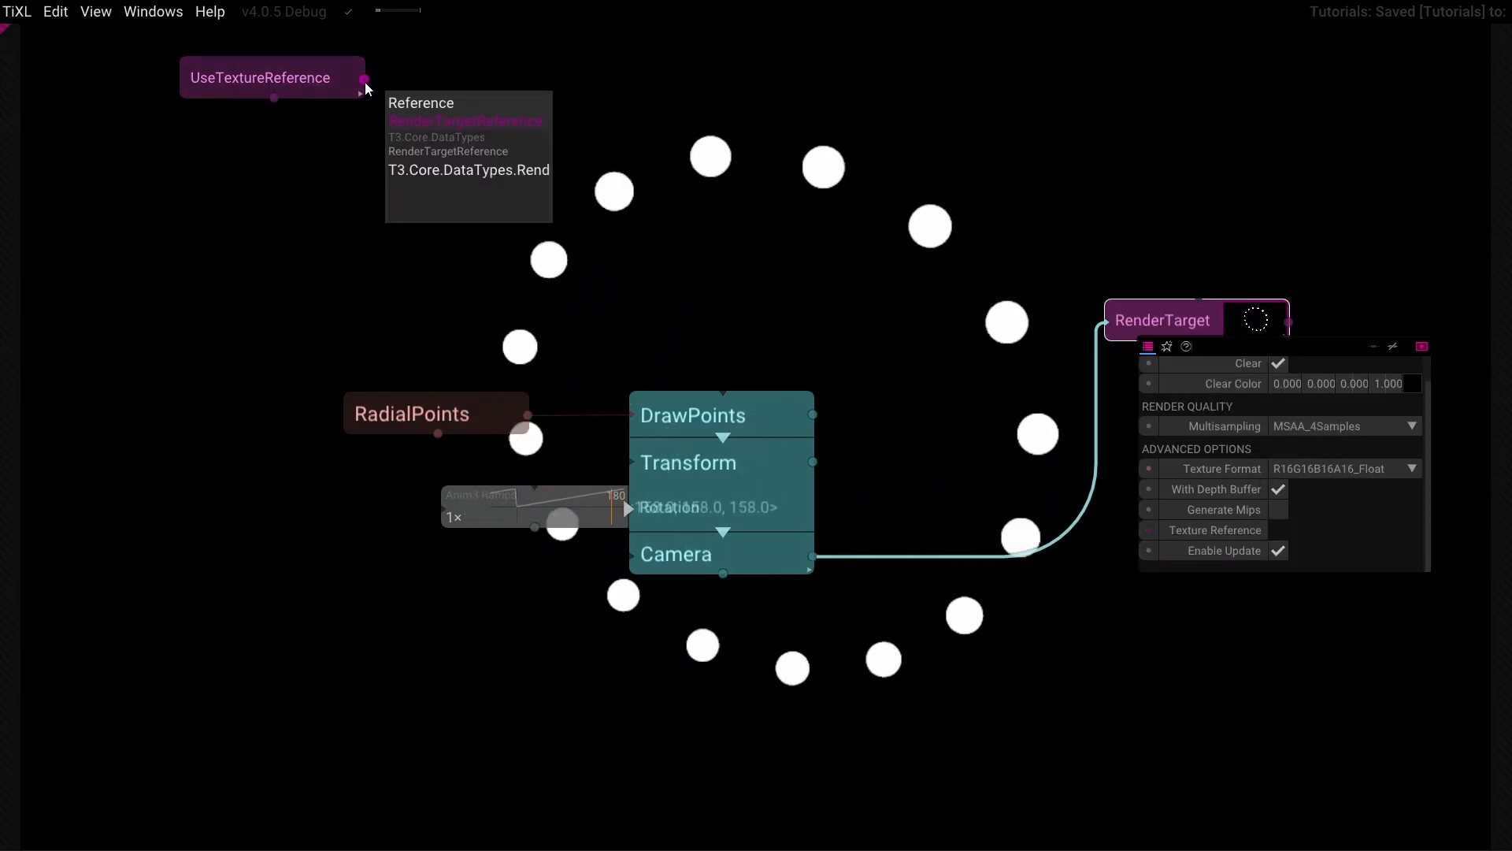
pyautogui.moveTo(364, 79); pyautogui.dragTo(630, 232)
pyautogui.moveTo(1128, 297); pyautogui.dragTo(1205, 347)
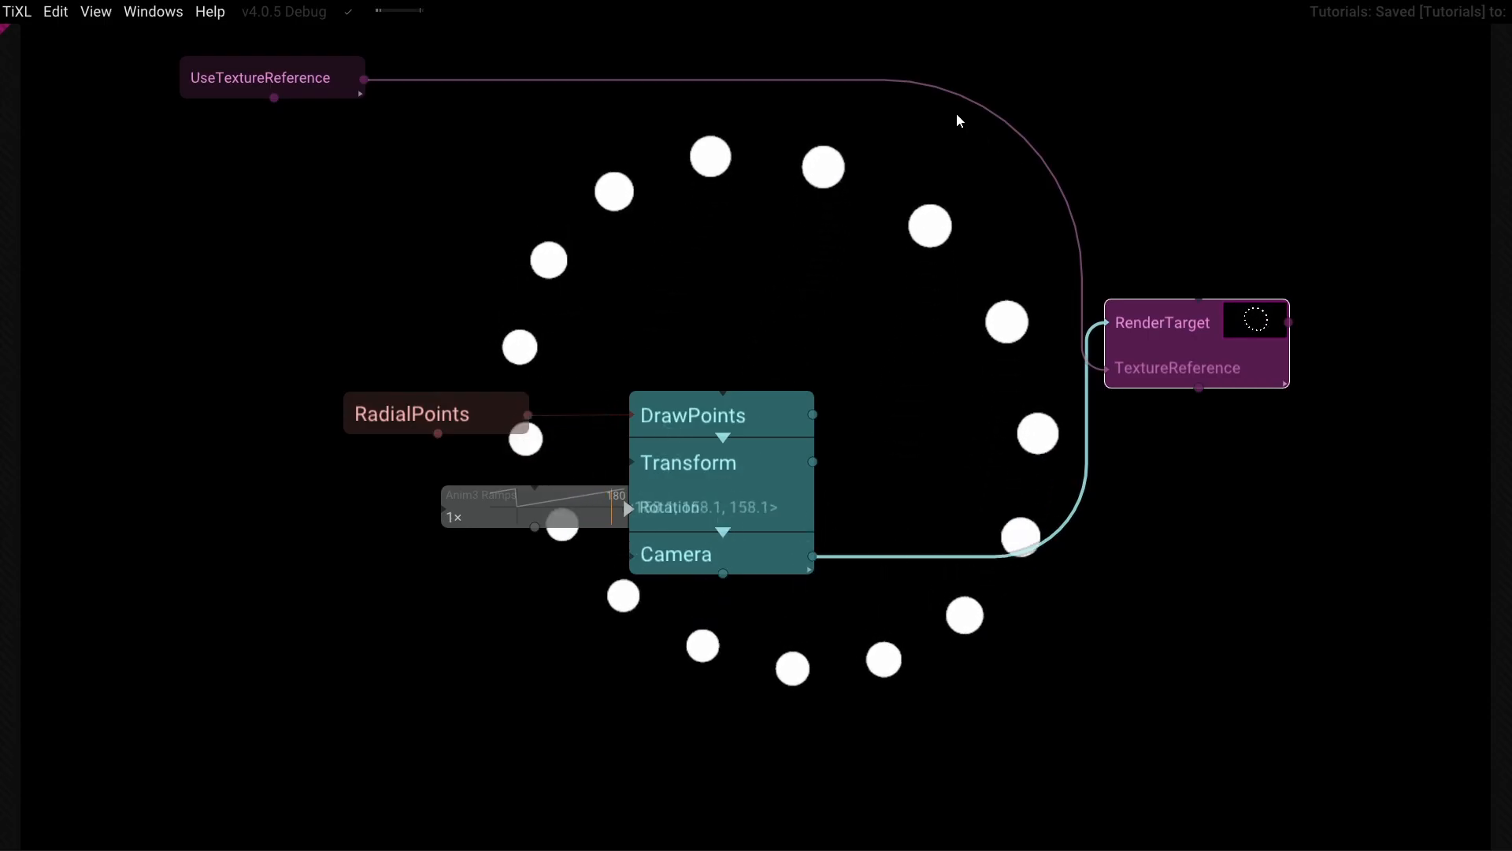
# Feed the additional Texture output of UseTextureReference into a new Layer2d node
pyautogui.click(303, 85)
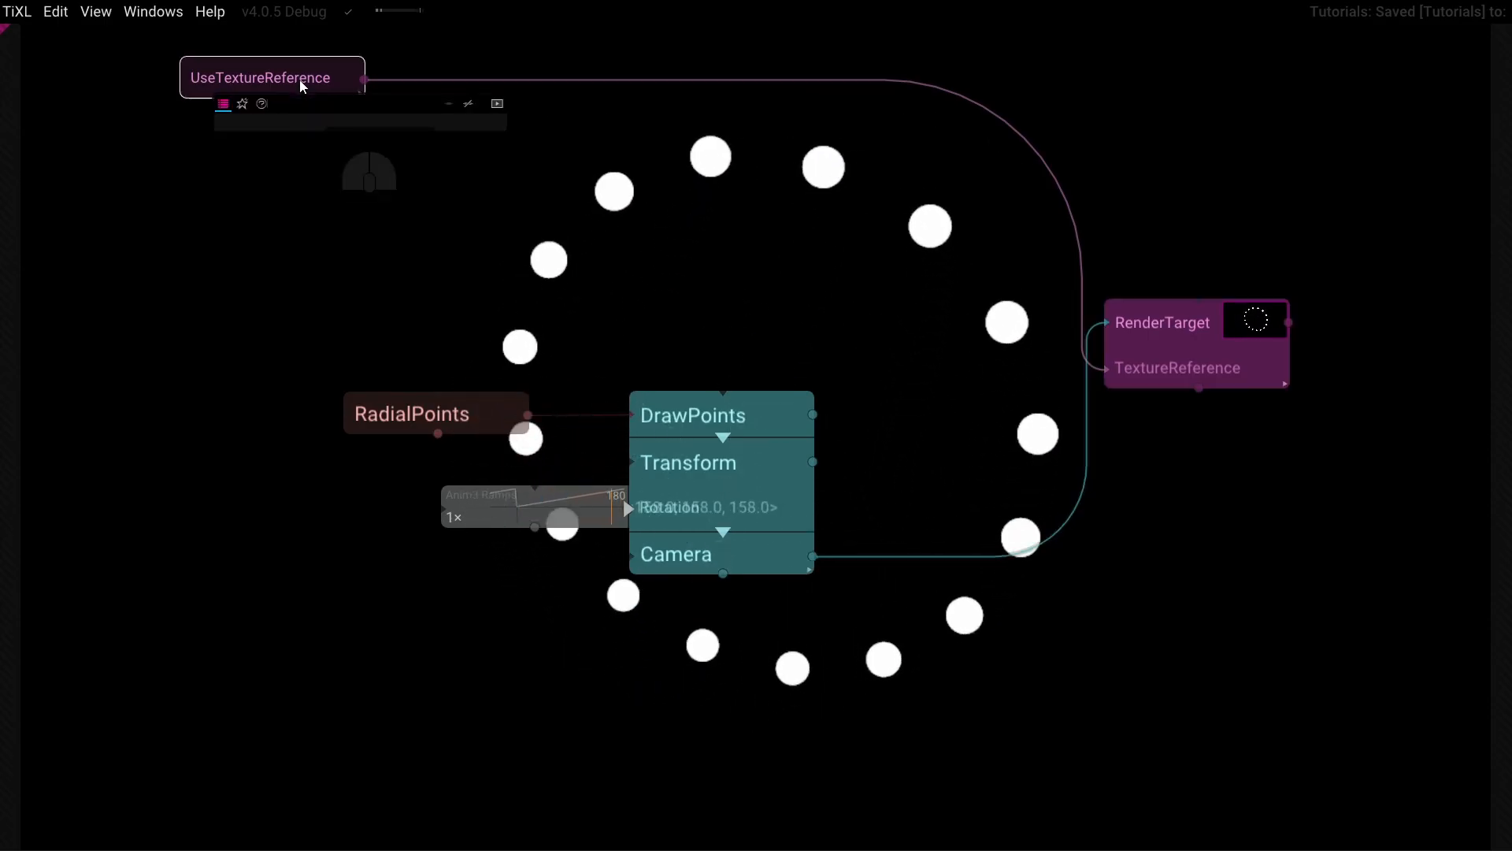
pyautogui.click(391, 50)
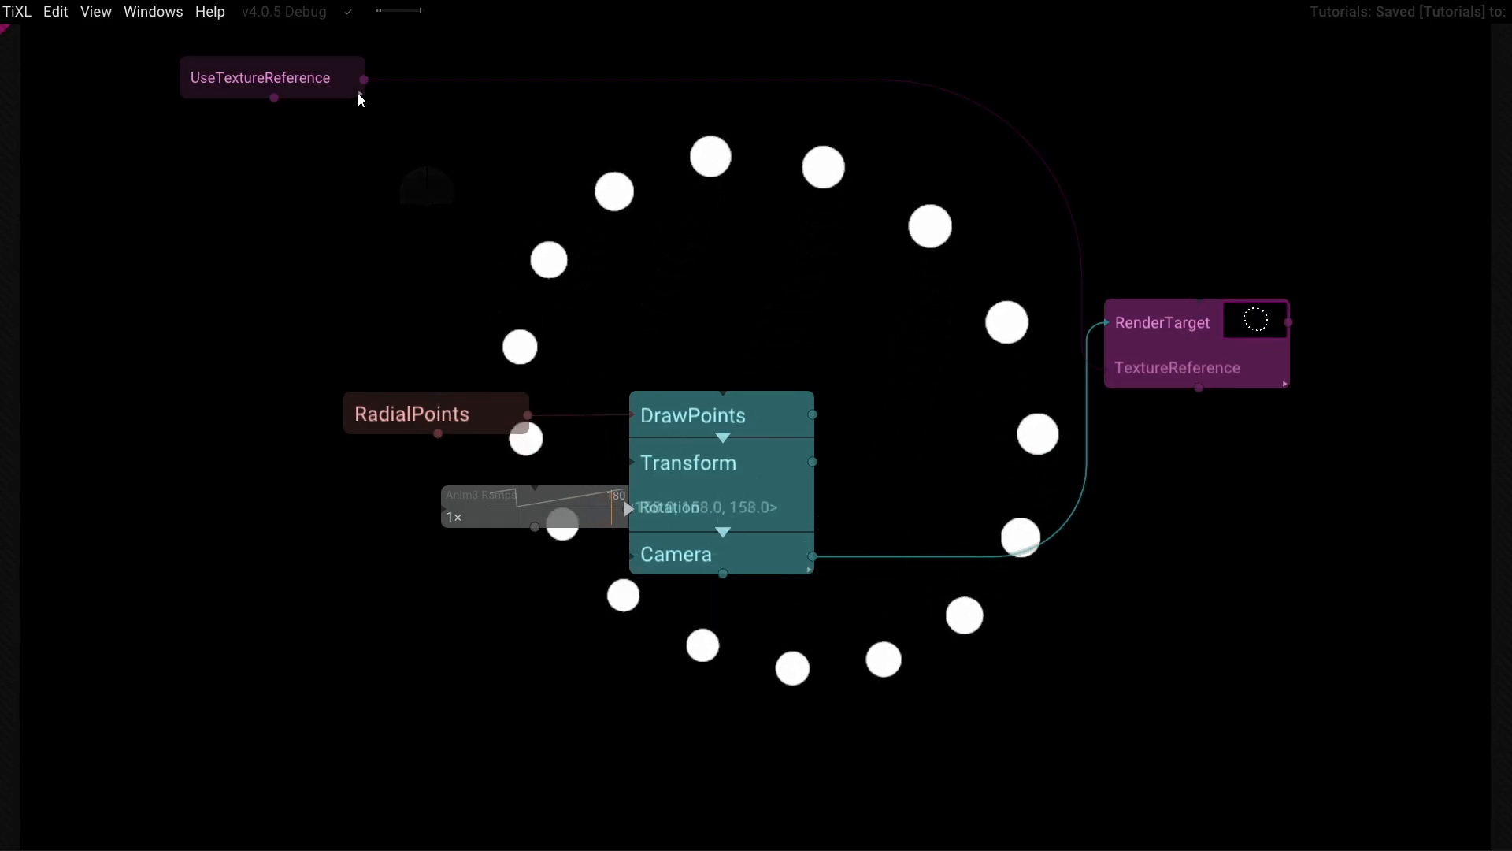
pyautogui.moveTo(358, 93)
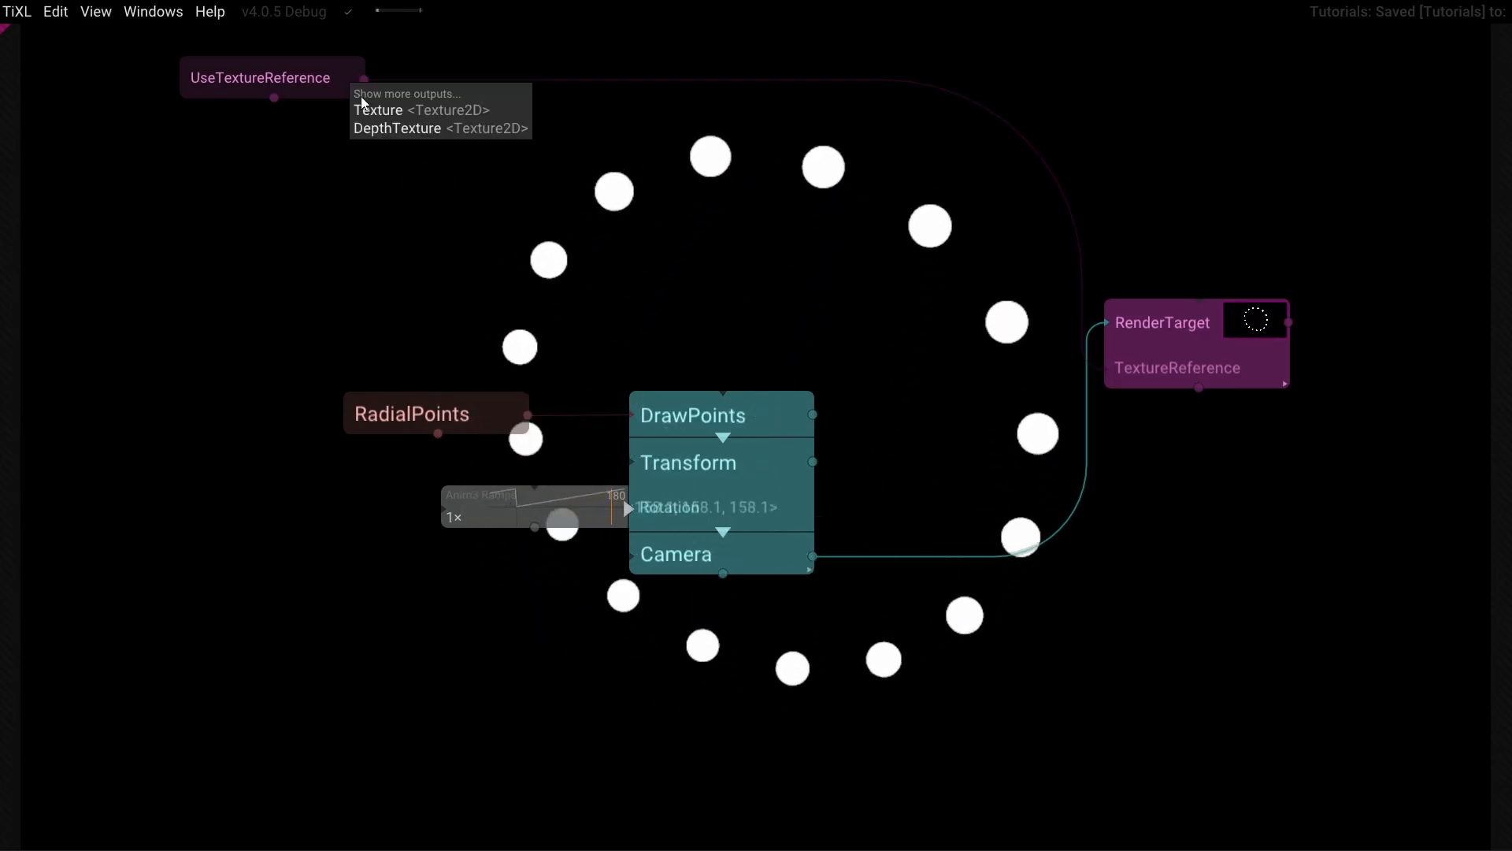
pyautogui.moveTo(360, 94); pyautogui.dragTo(521, 231)
pyautogui.moveTo(608, 207); pyautogui.dragTo(608, 207)
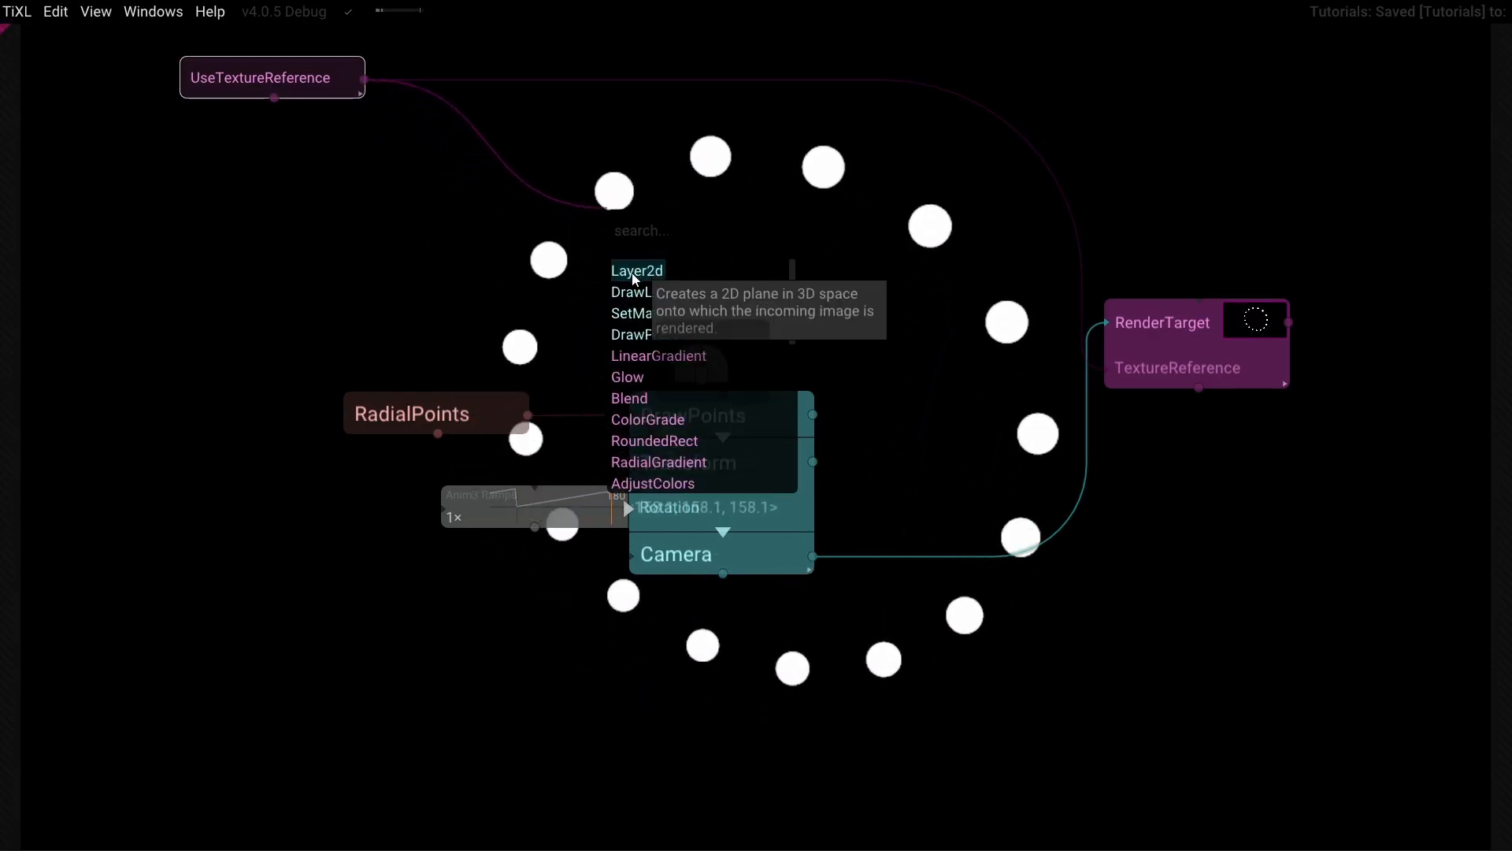
pyautogui.click(635, 271)
# Add an Execute node fed by the Layer2d output and place it between Layer2d and RenderTarget
pyautogui.moveTo(791, 231); pyautogui.dragTo(864, 238)
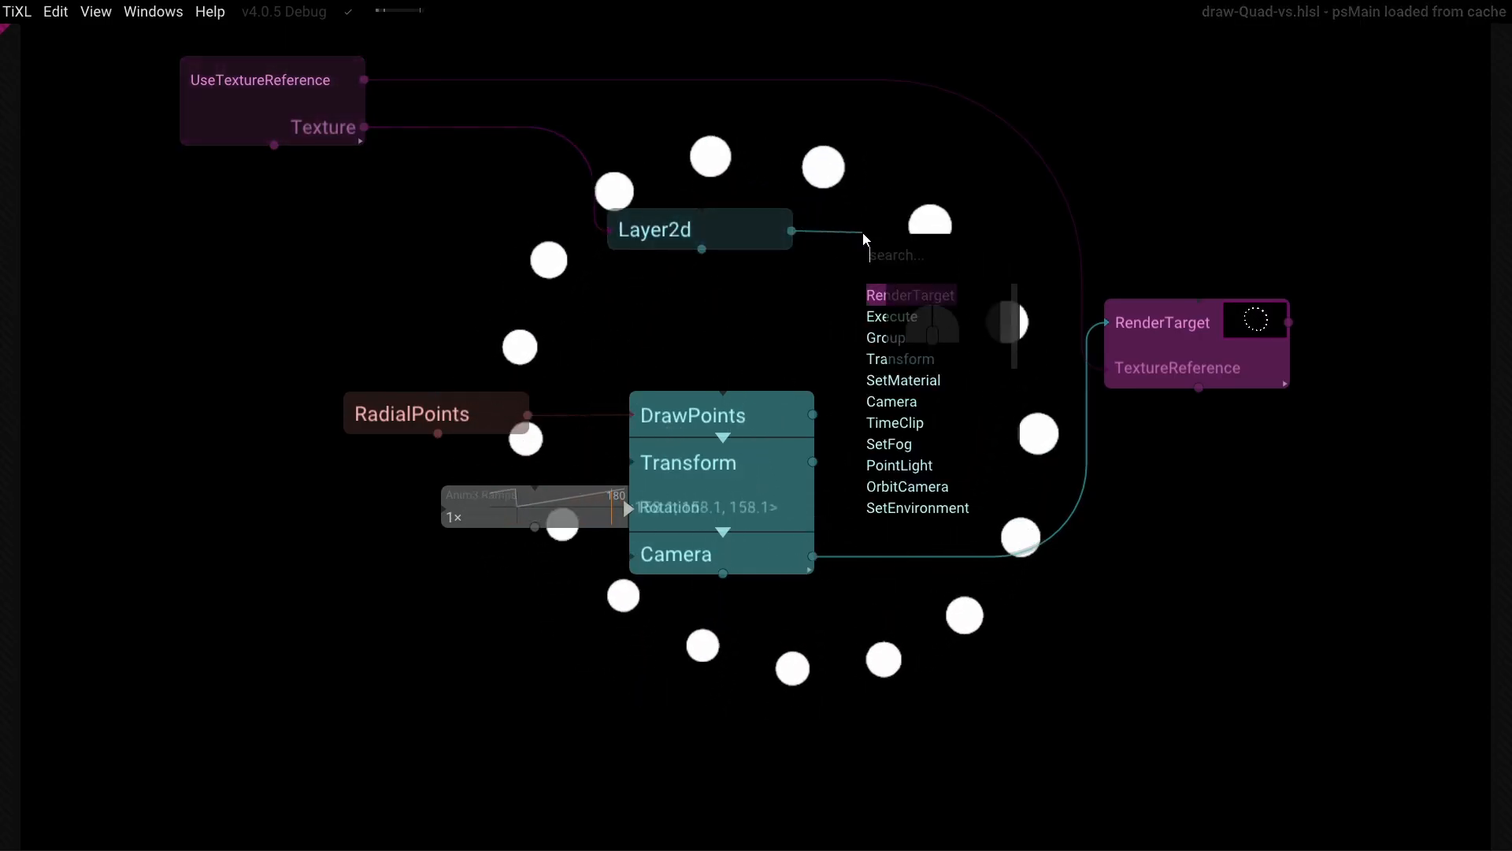
pyautogui.click(881, 317)
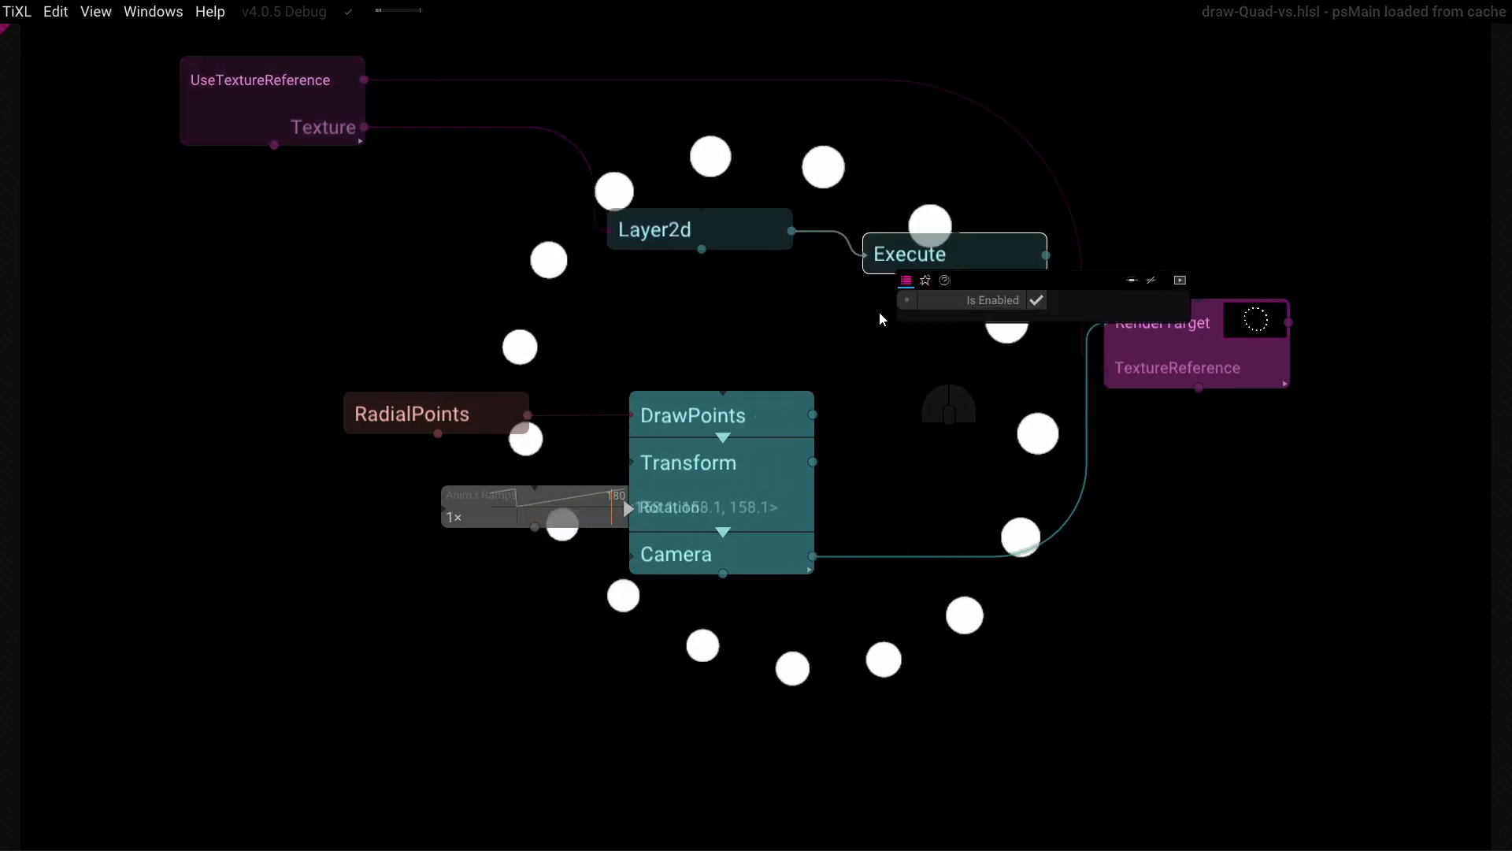
pyautogui.click(803, 337)
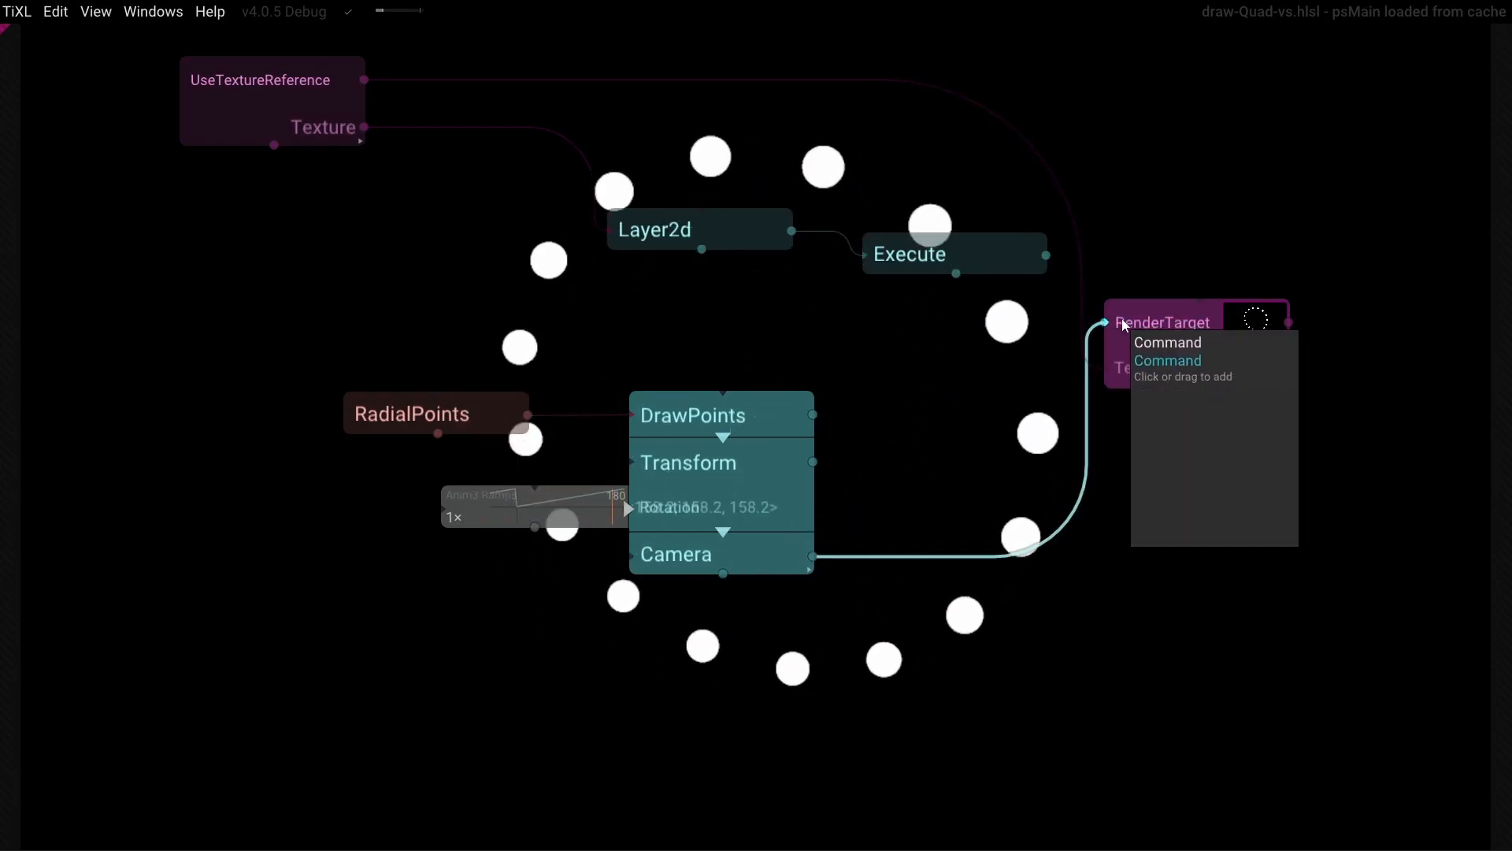
pyautogui.moveTo(879, 281); pyautogui.dragTo(874, 292)
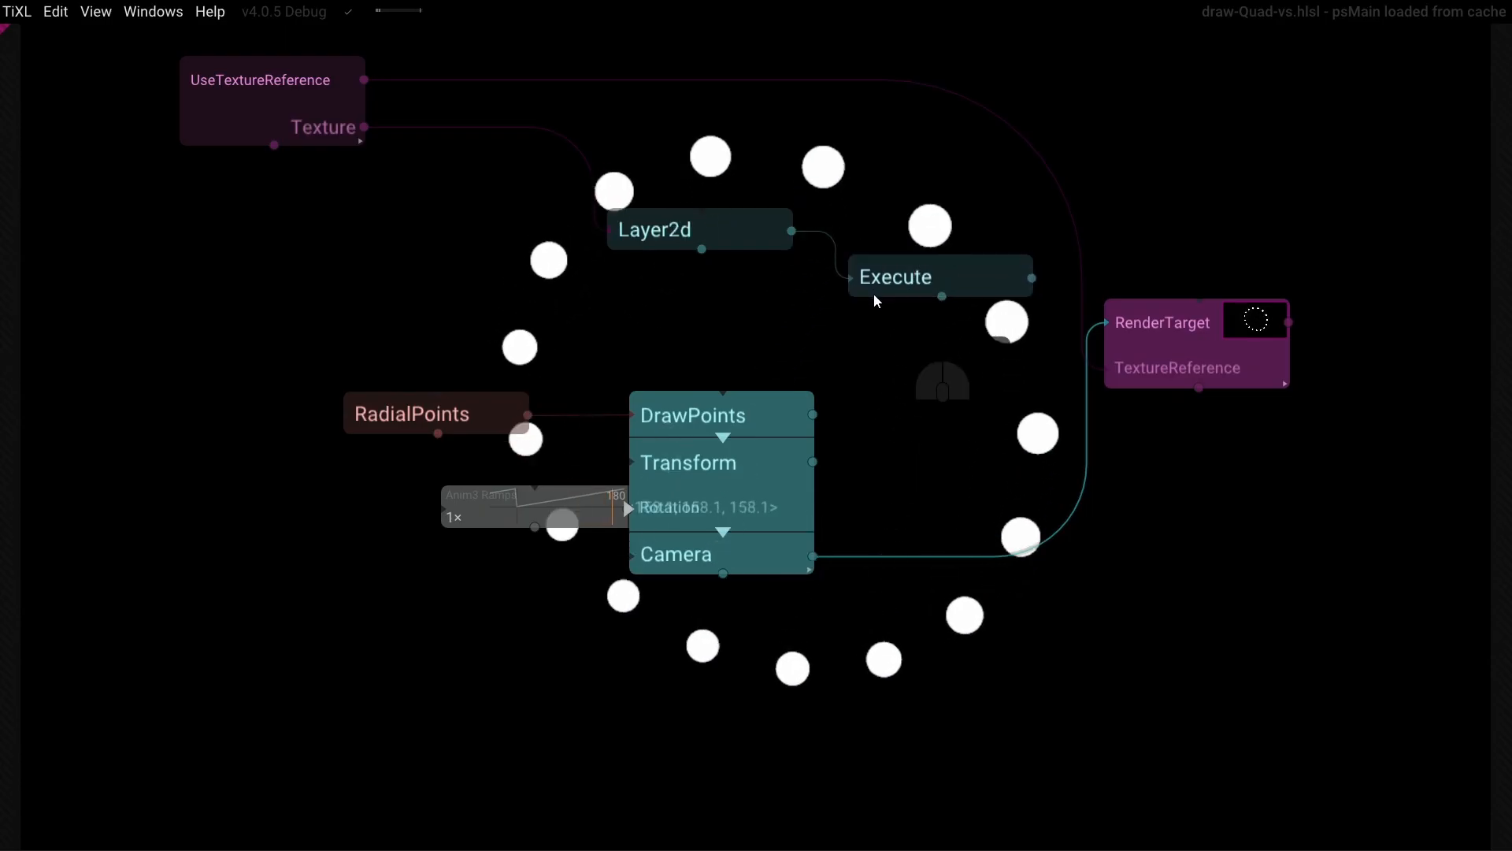
# Connect Camera as a second input of Execute after Layer2d, and route the Execute output into RenderTarget's Command input
pyautogui.moveTo(814, 557); pyautogui.dragTo(839, 303)
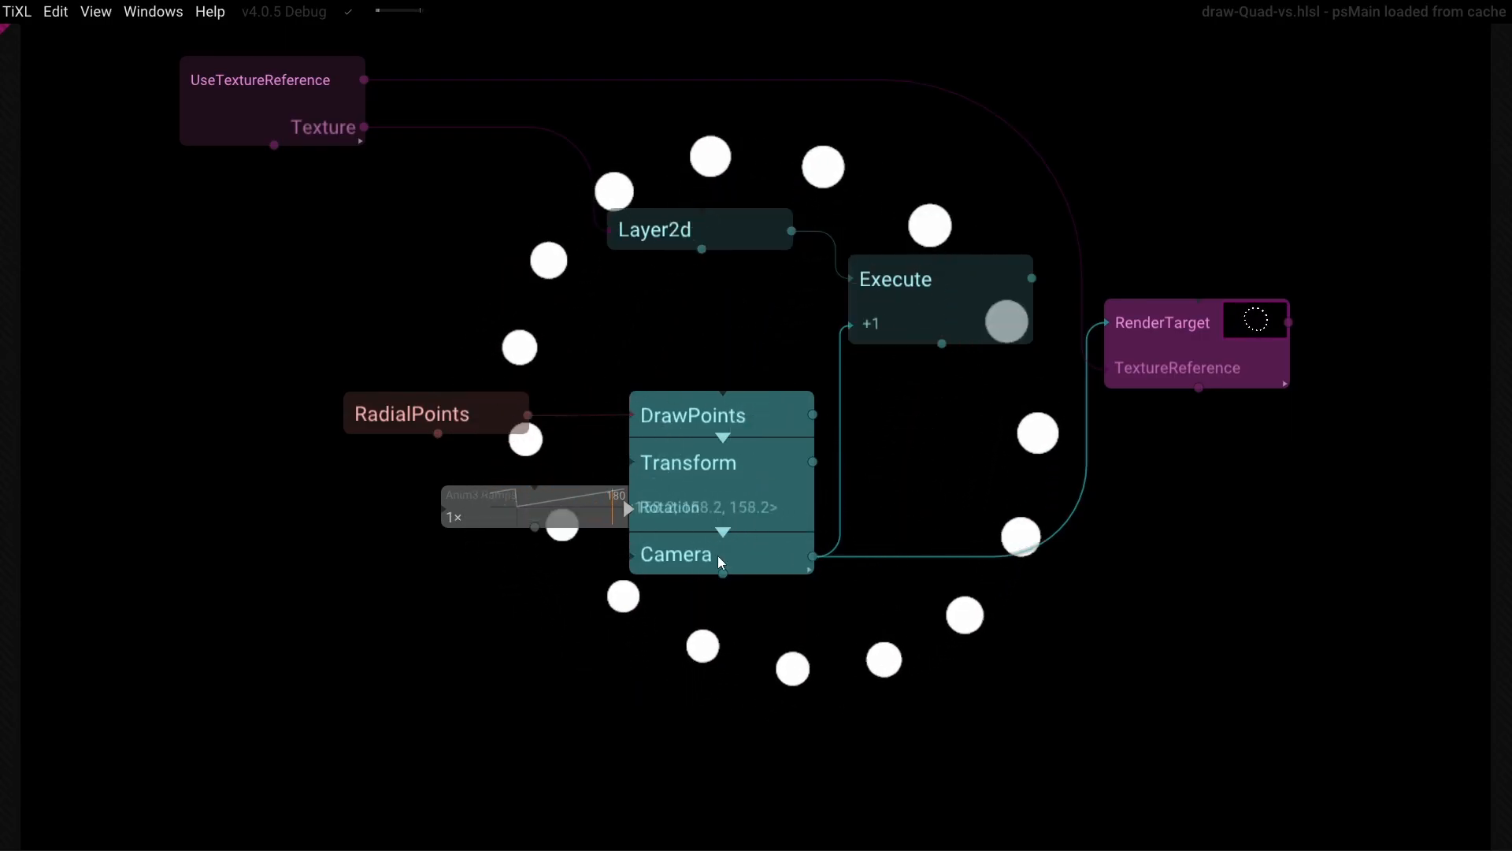
pyautogui.moveTo(675, 229)
pyautogui.mouseDown()
pyautogui.moveTo(678, 203)
pyautogui.moveTo(660, 227)
pyautogui.mouseUp()
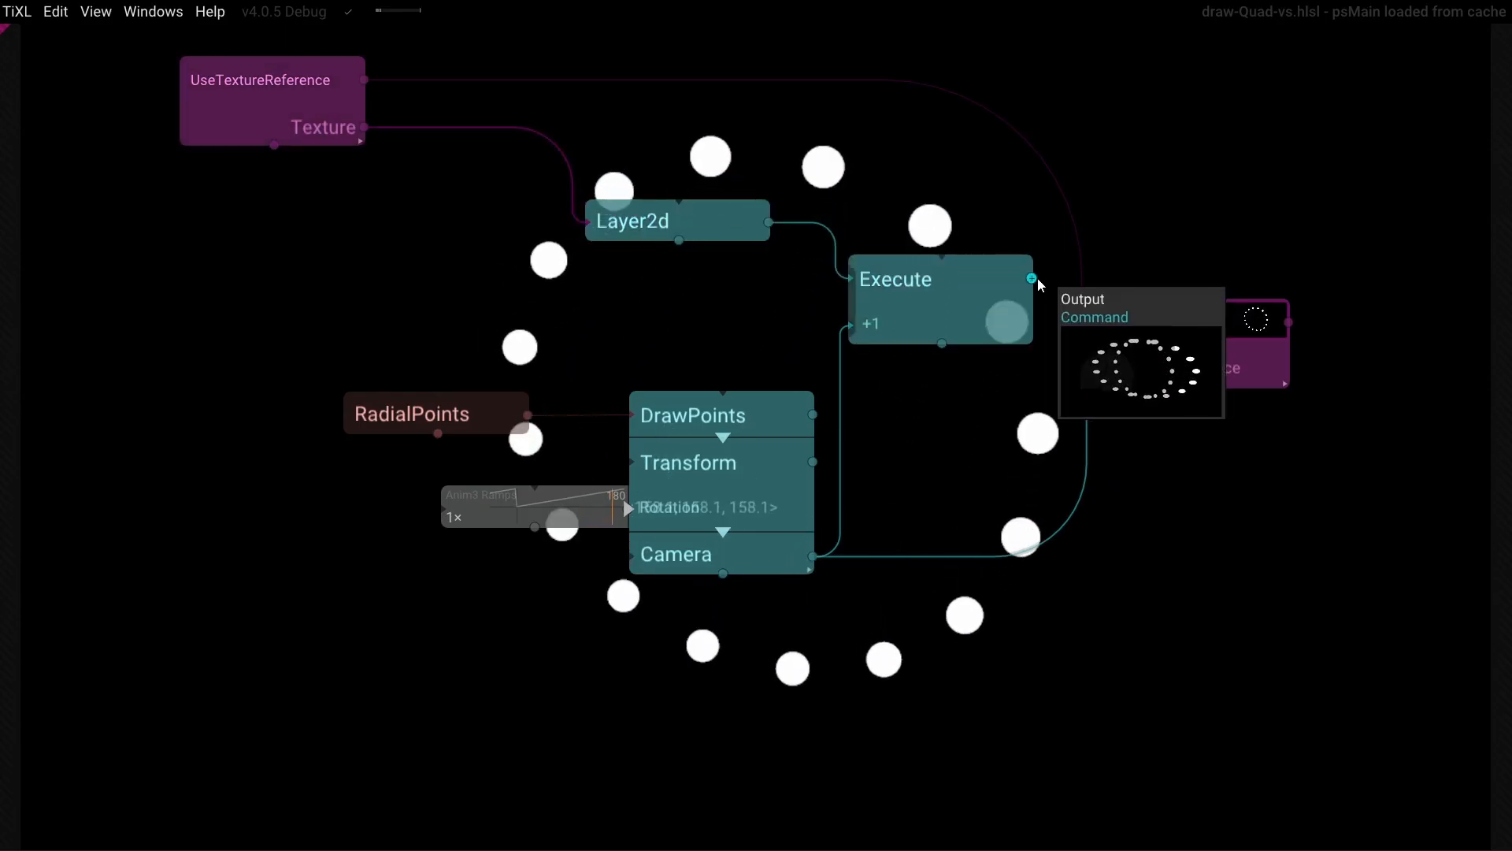
pyautogui.moveTo(1032, 278)
pyautogui.mouseDown()
pyautogui.moveTo(1066, 337)
pyautogui.moveTo(1106, 323)
pyautogui.mouseUp()
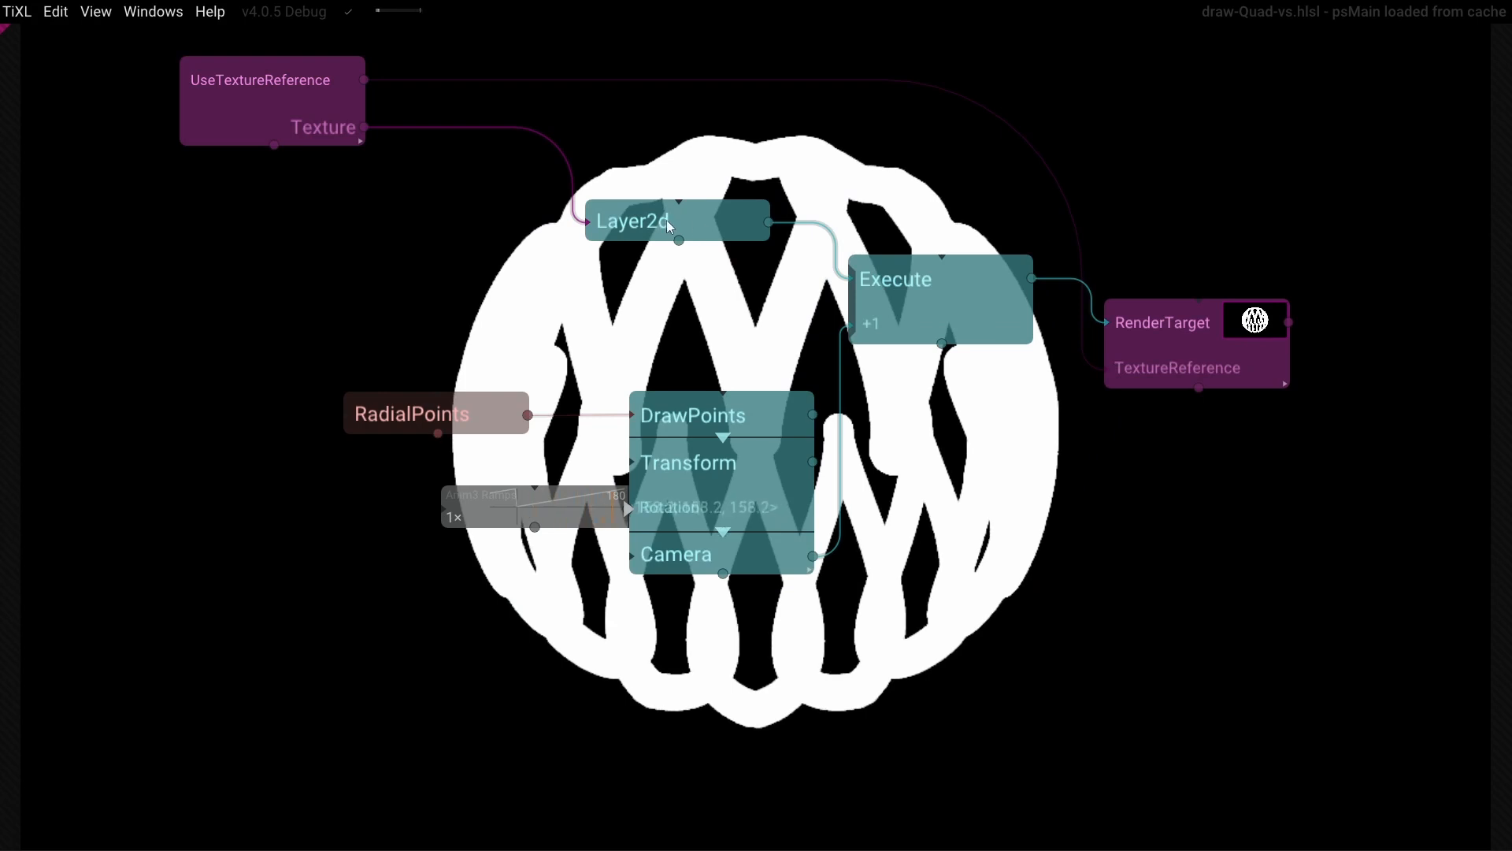
# Set the alpha of the Layer2d color to 0.960 to fade the feedback trails
pyautogui.click(717, 219)
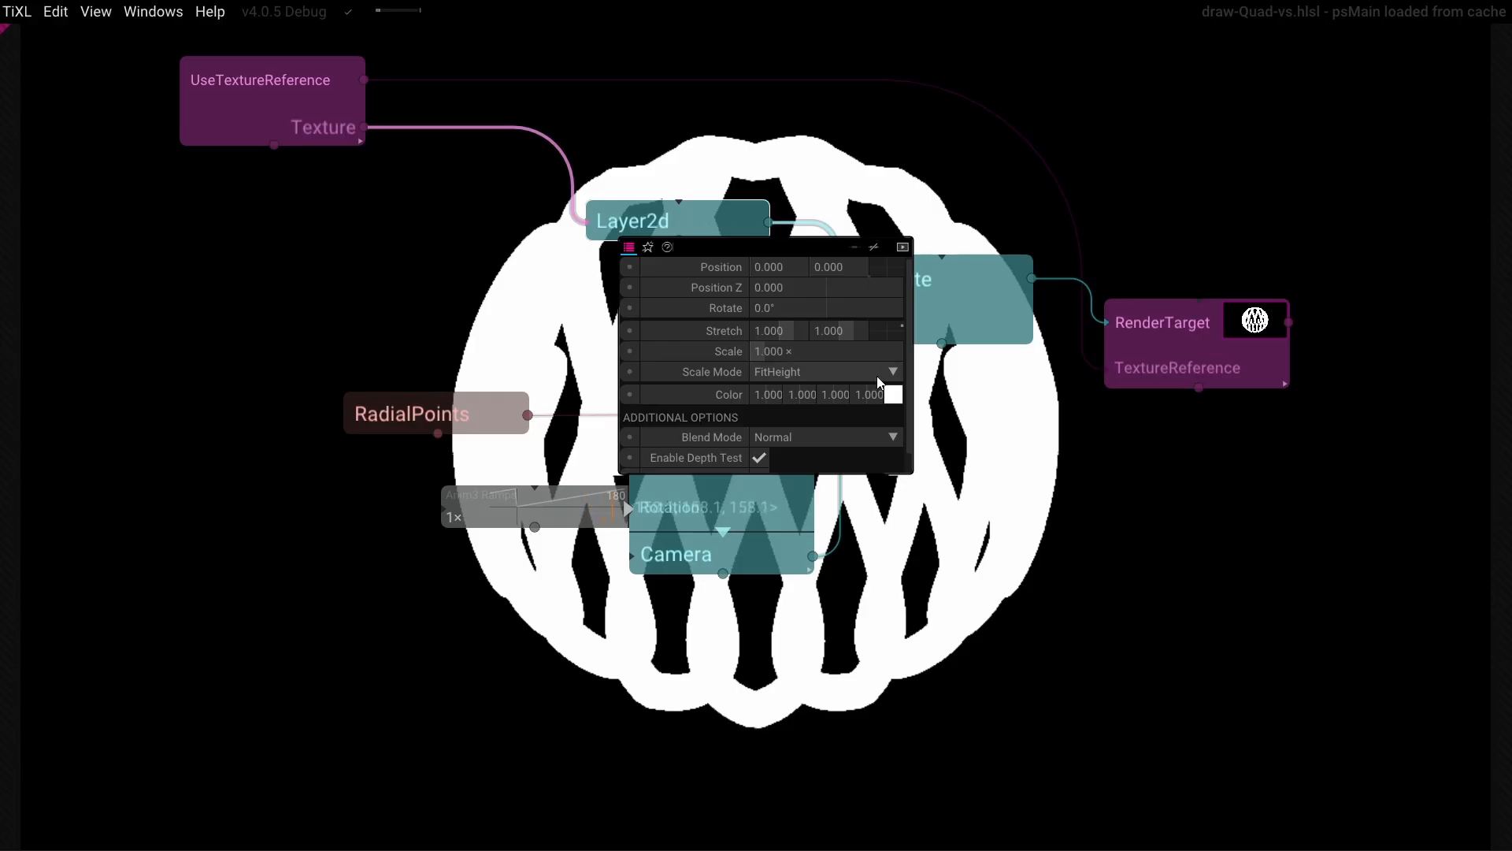
pyautogui.moveTo(868, 398); pyautogui.dragTo(857, 402)
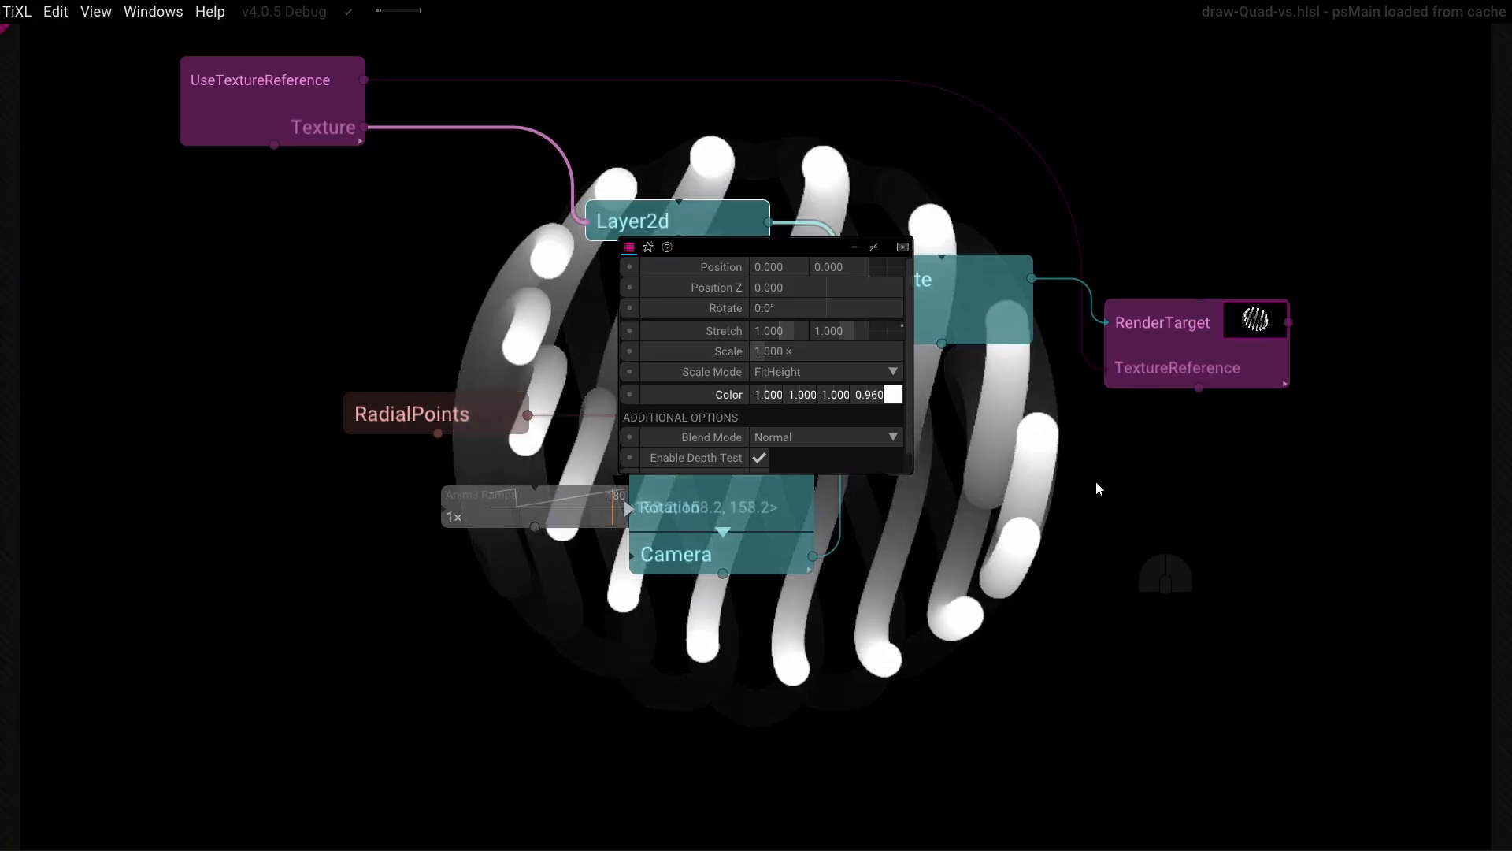
pyautogui.click(1098, 488)
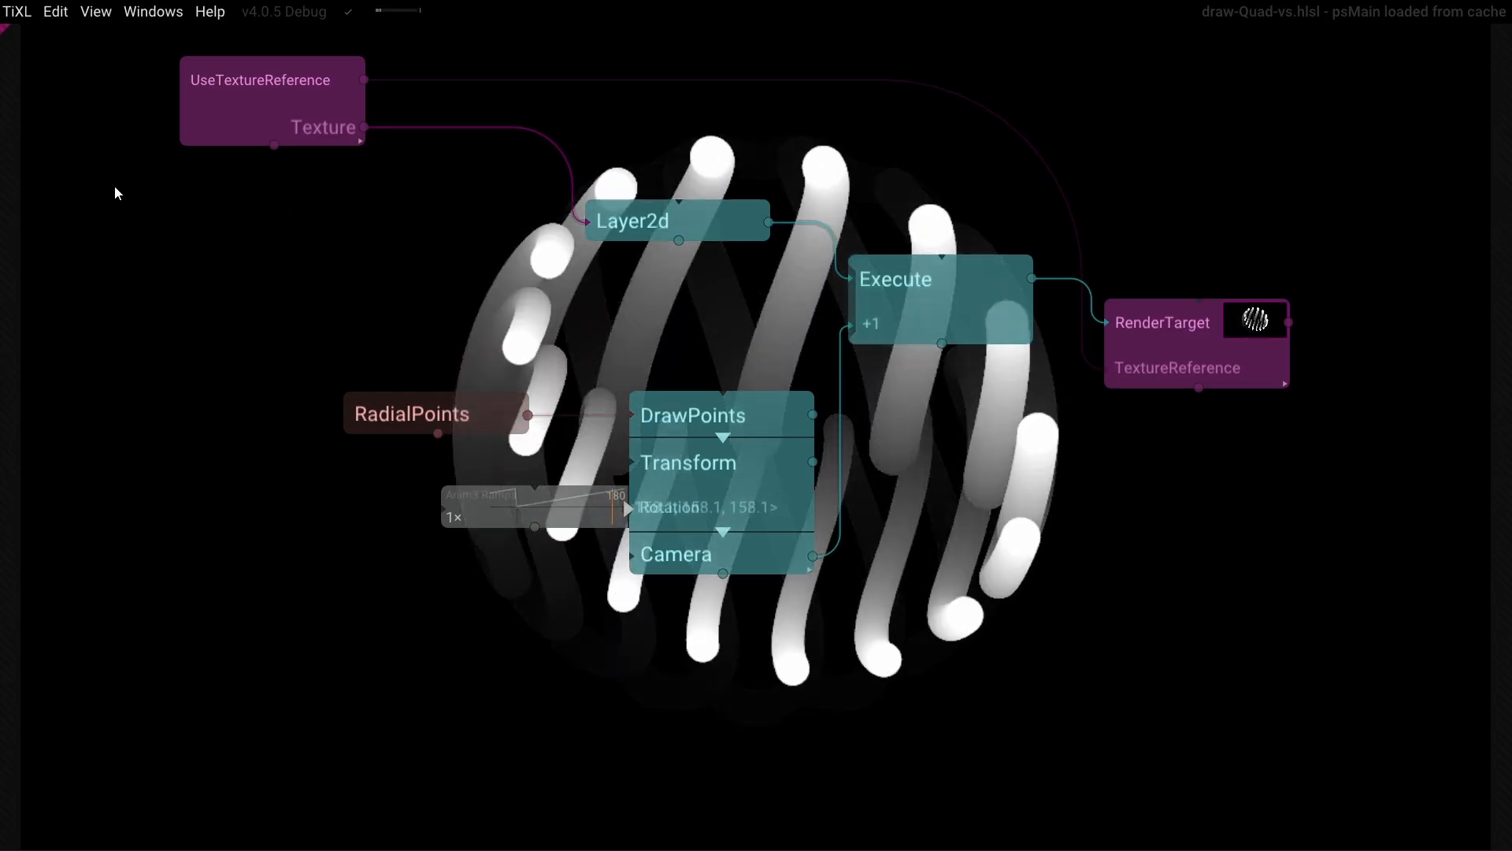
# Snap the RadialPoints node directly onto the DrawPoints input
pyautogui.moveTo(419, 430); pyautogui.dragTo(489, 408)
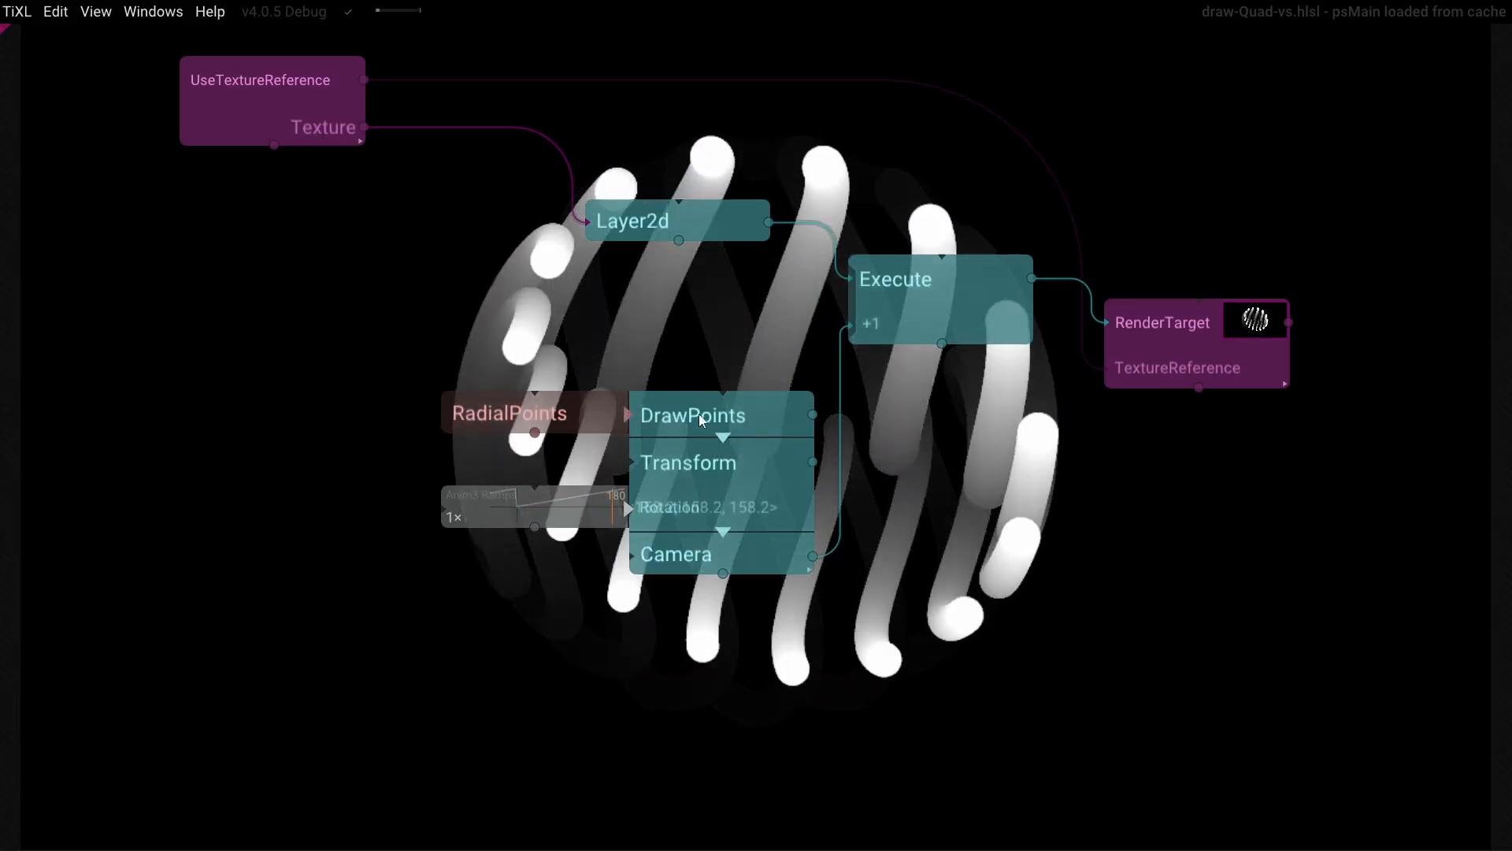
# Add an HSBToColor node below the RadialPoints branch and set its saturation to 1.000
pyautogui.press('Tab')
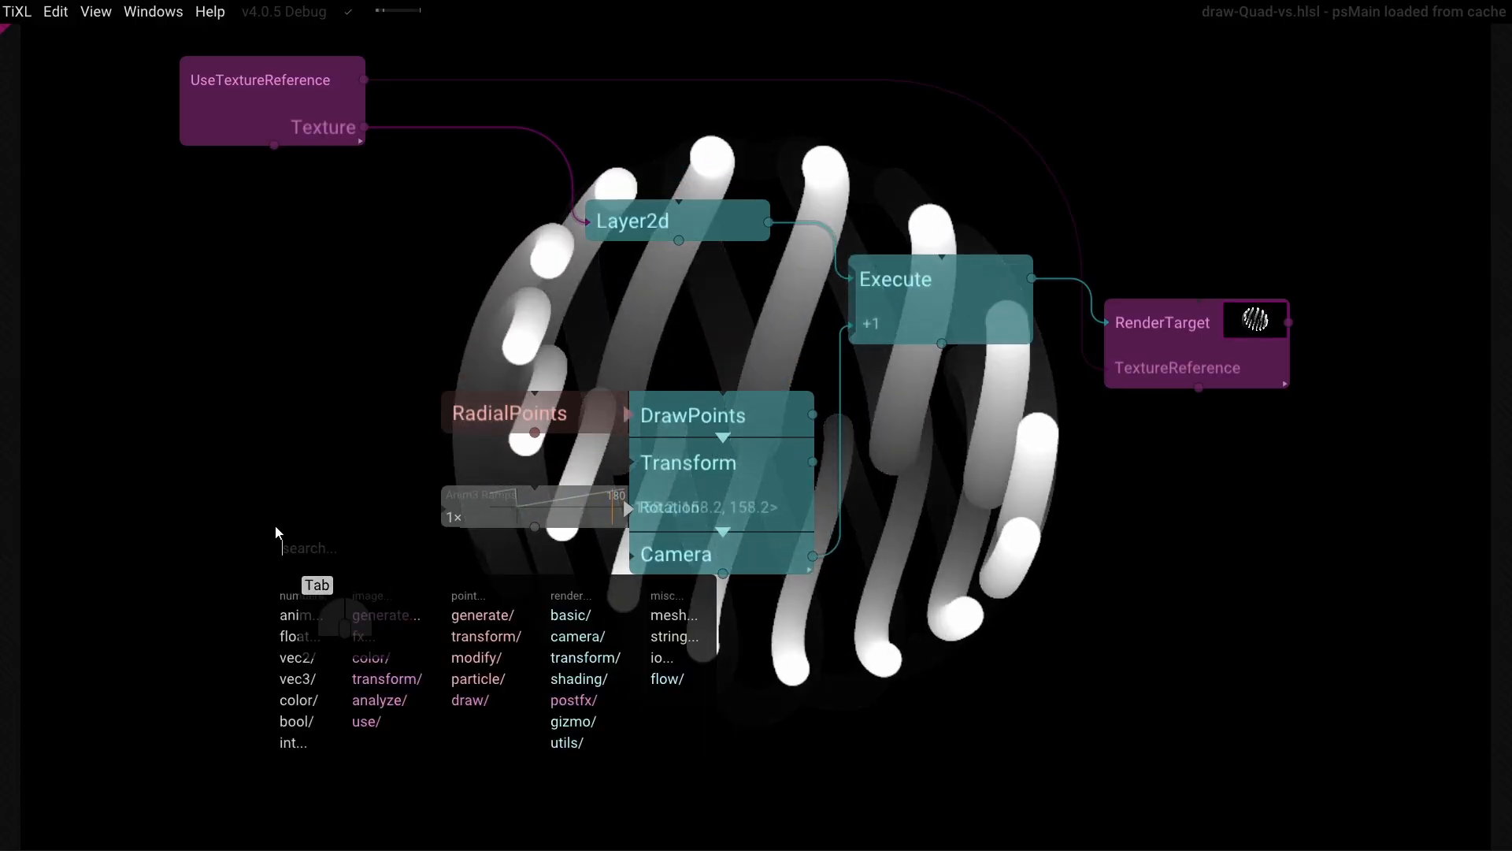
pyautogui.write('hs')
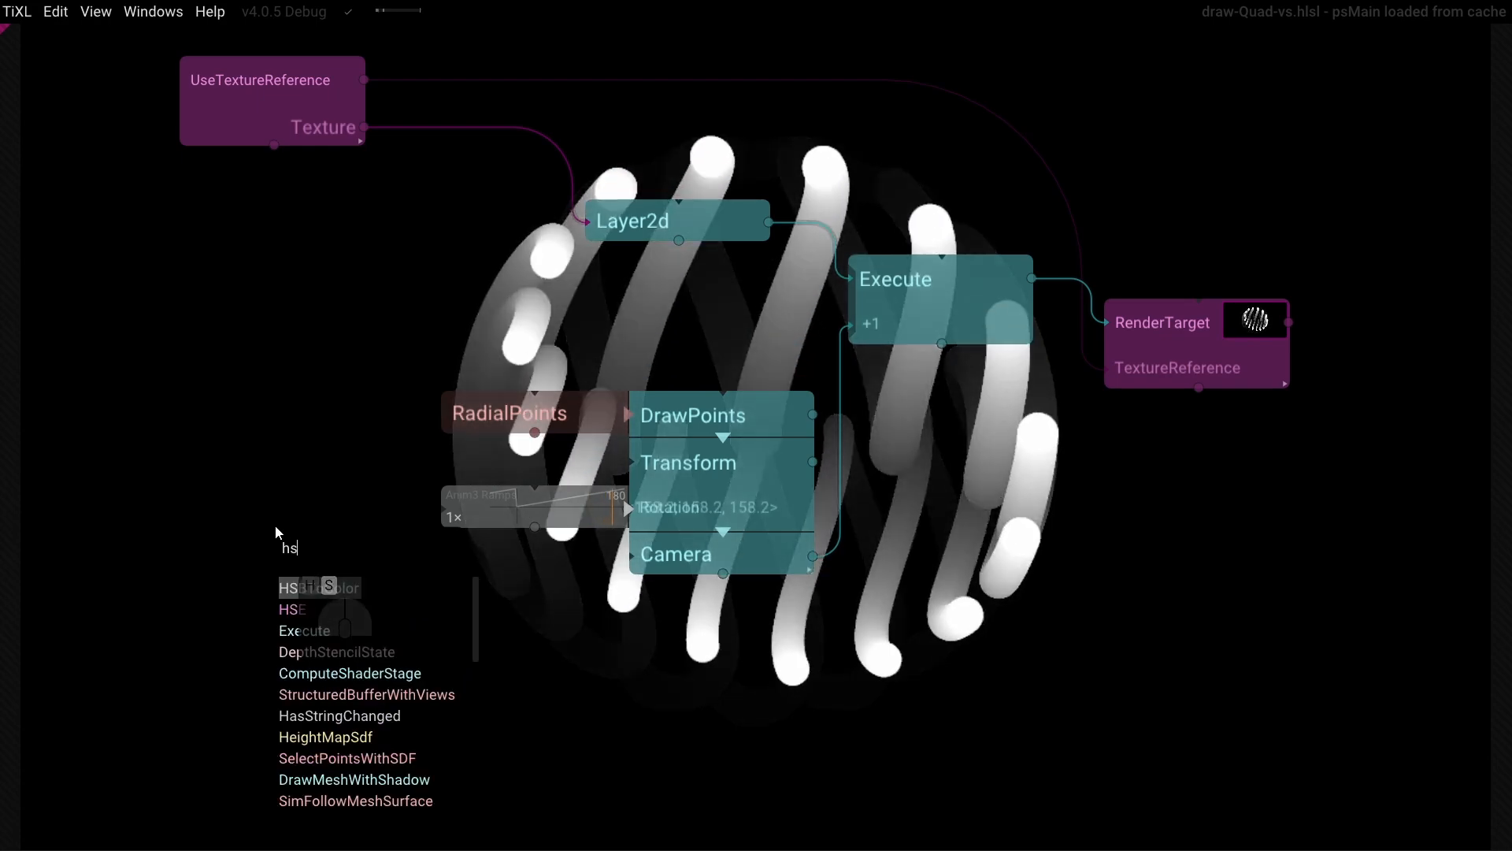
pyautogui.click(315, 587)
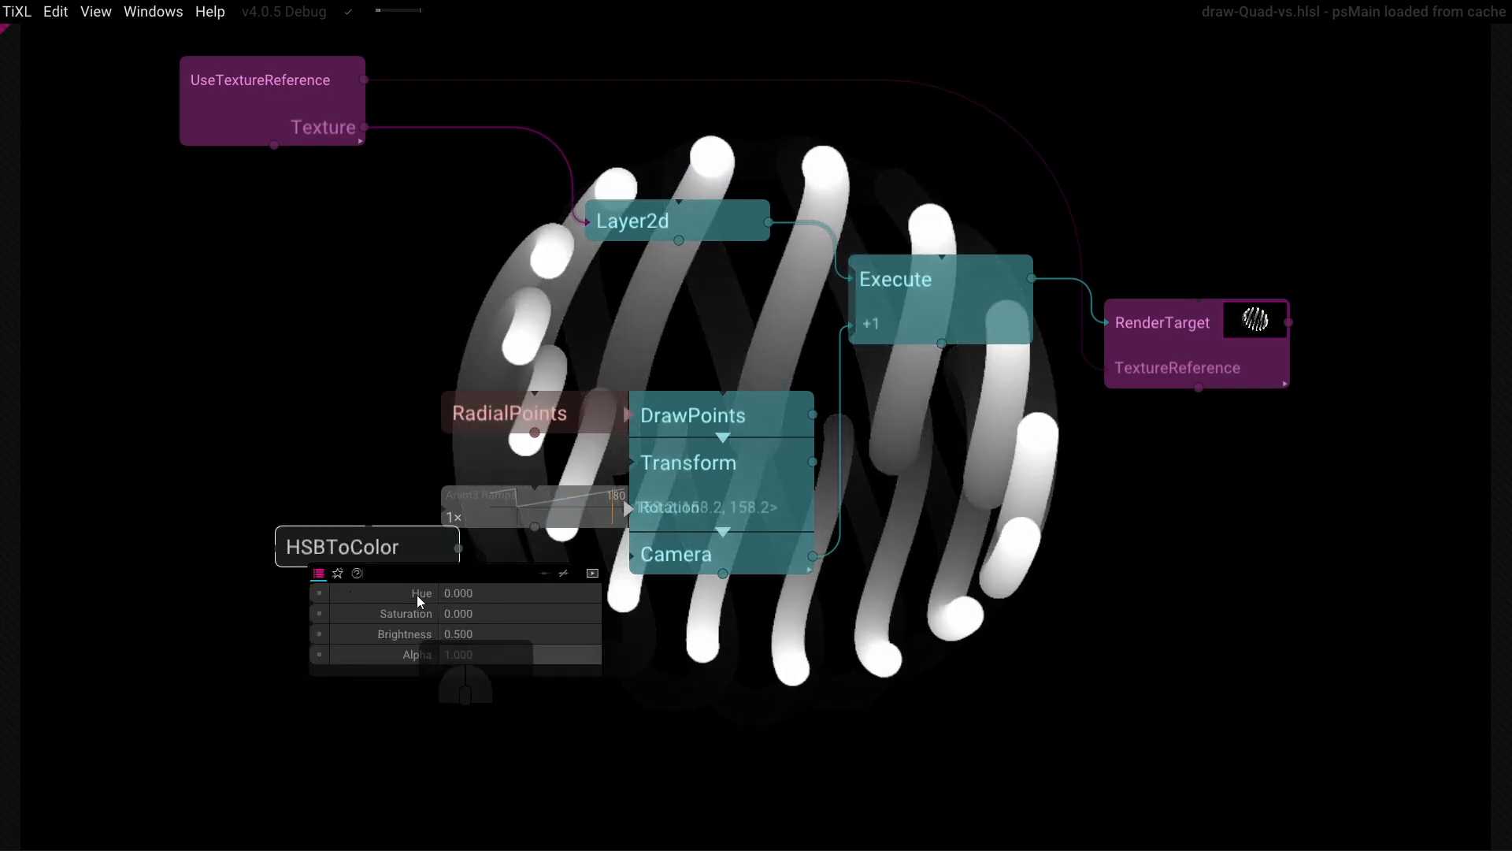
pyautogui.click(473, 615)
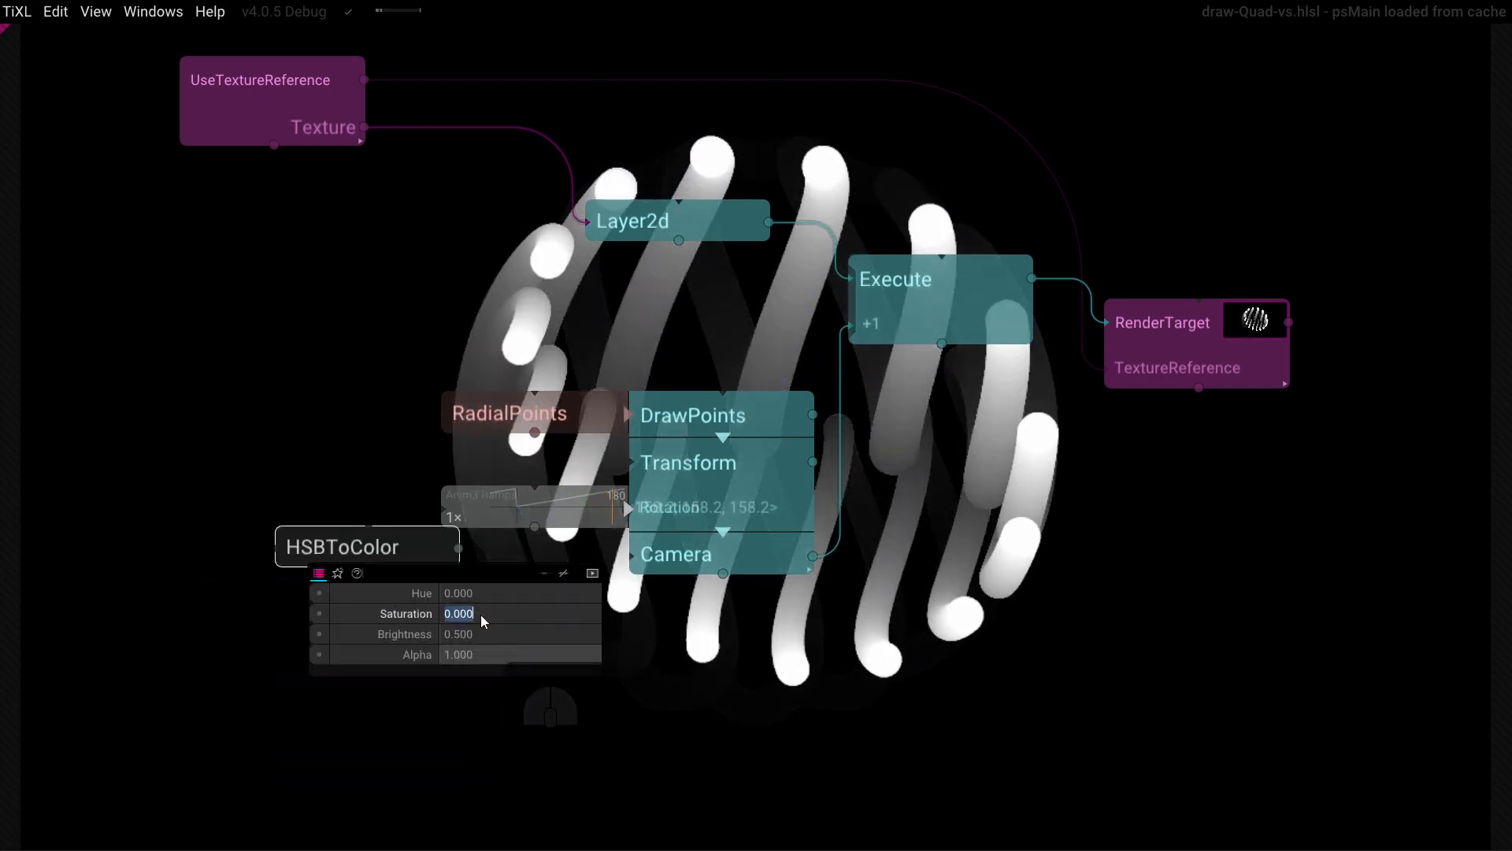
pyautogui.write('1')
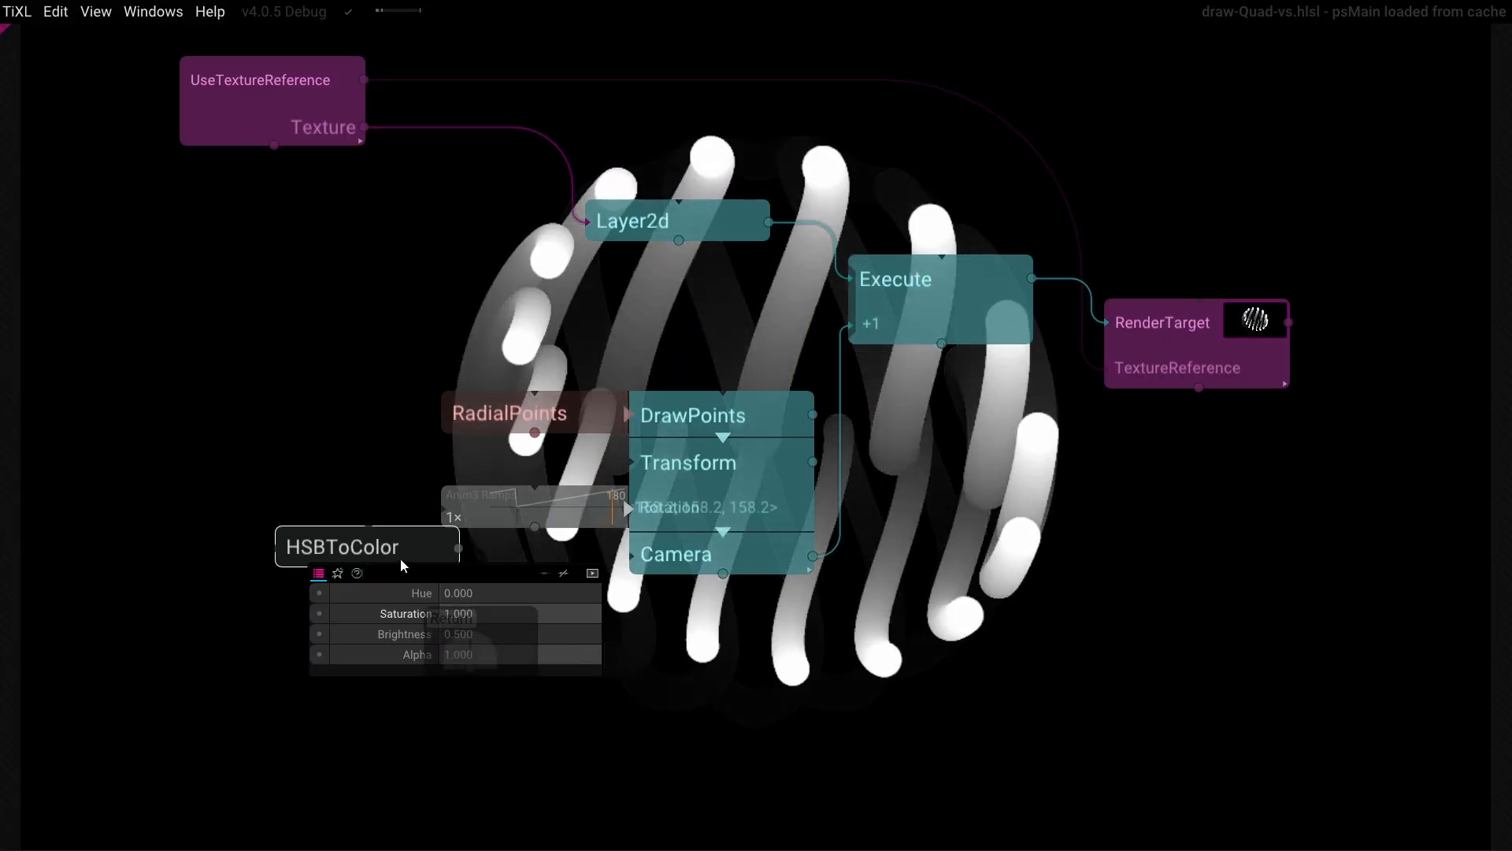
# Connect HSBToColor to the Color input of DrawPoints, place it alongside, and drive its Hue with an AnimValue node
pyautogui.moveTo(387, 557); pyautogui.dragTo(745, 446)
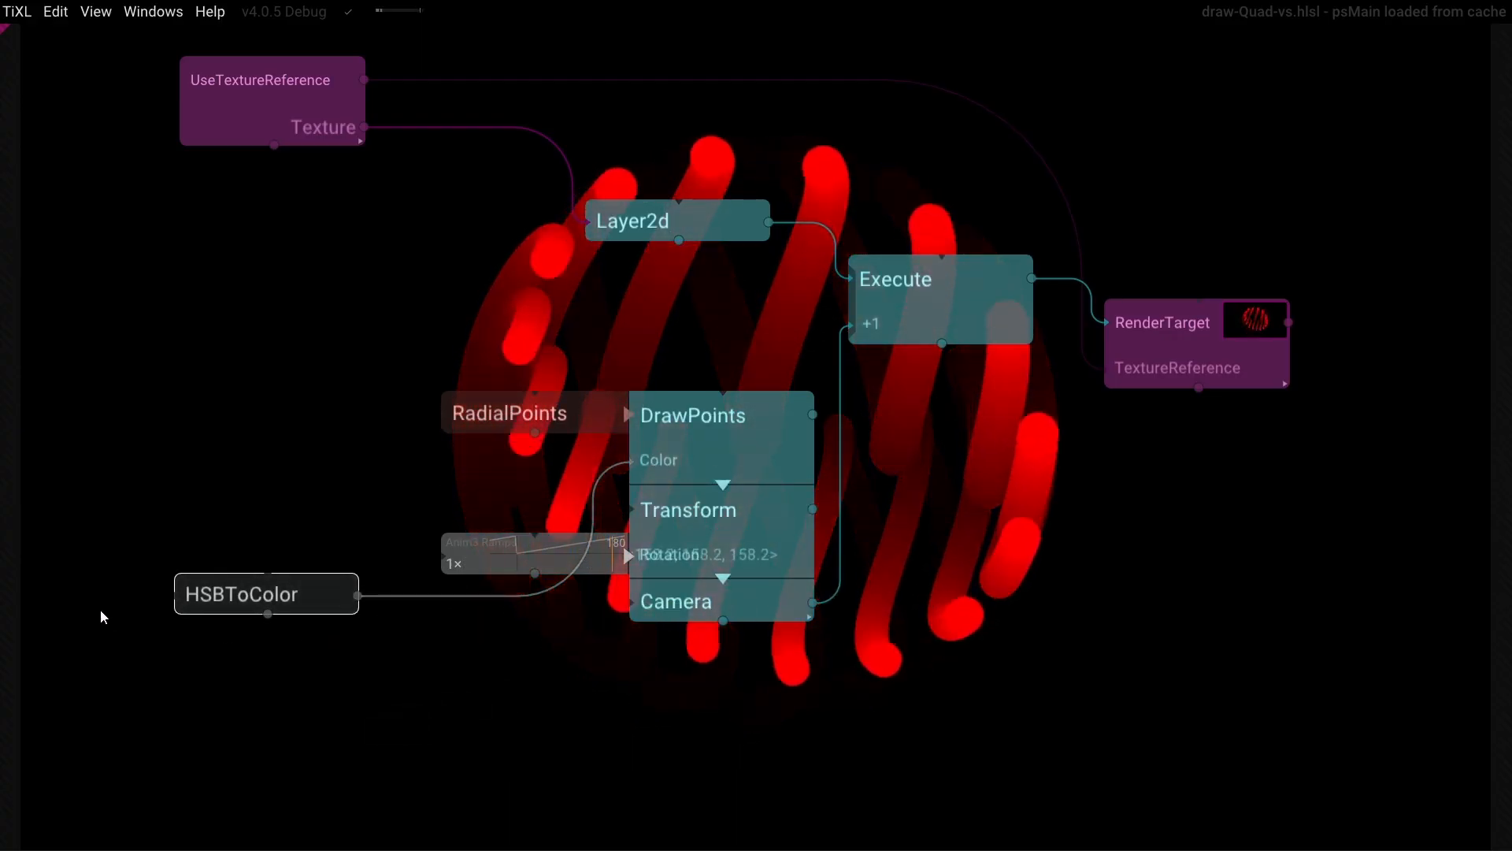
pyautogui.moveTo(230, 591); pyautogui.dragTo(368, 475)
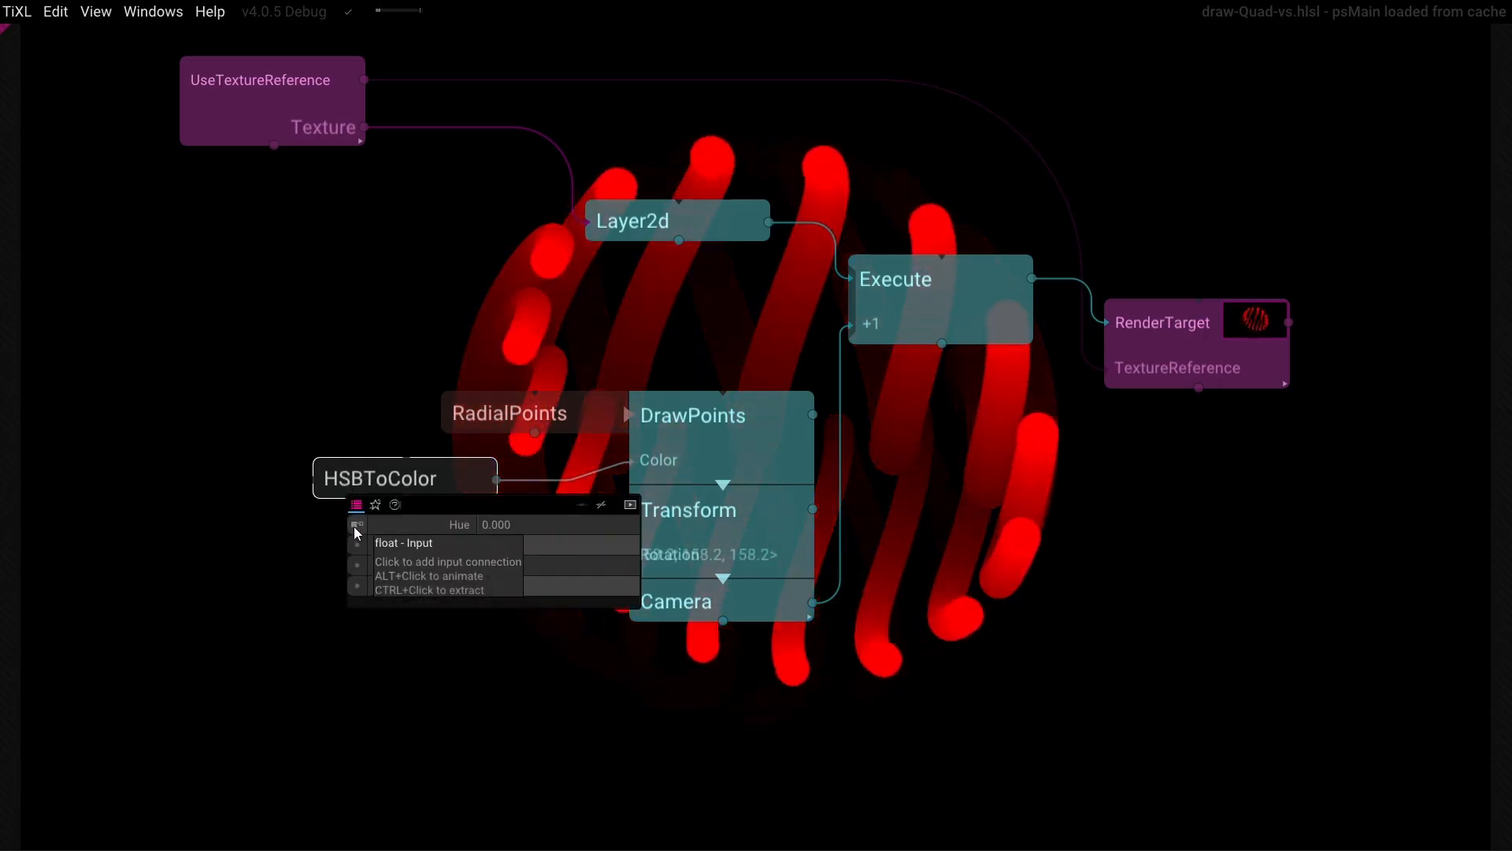
pyautogui.click(354, 529)
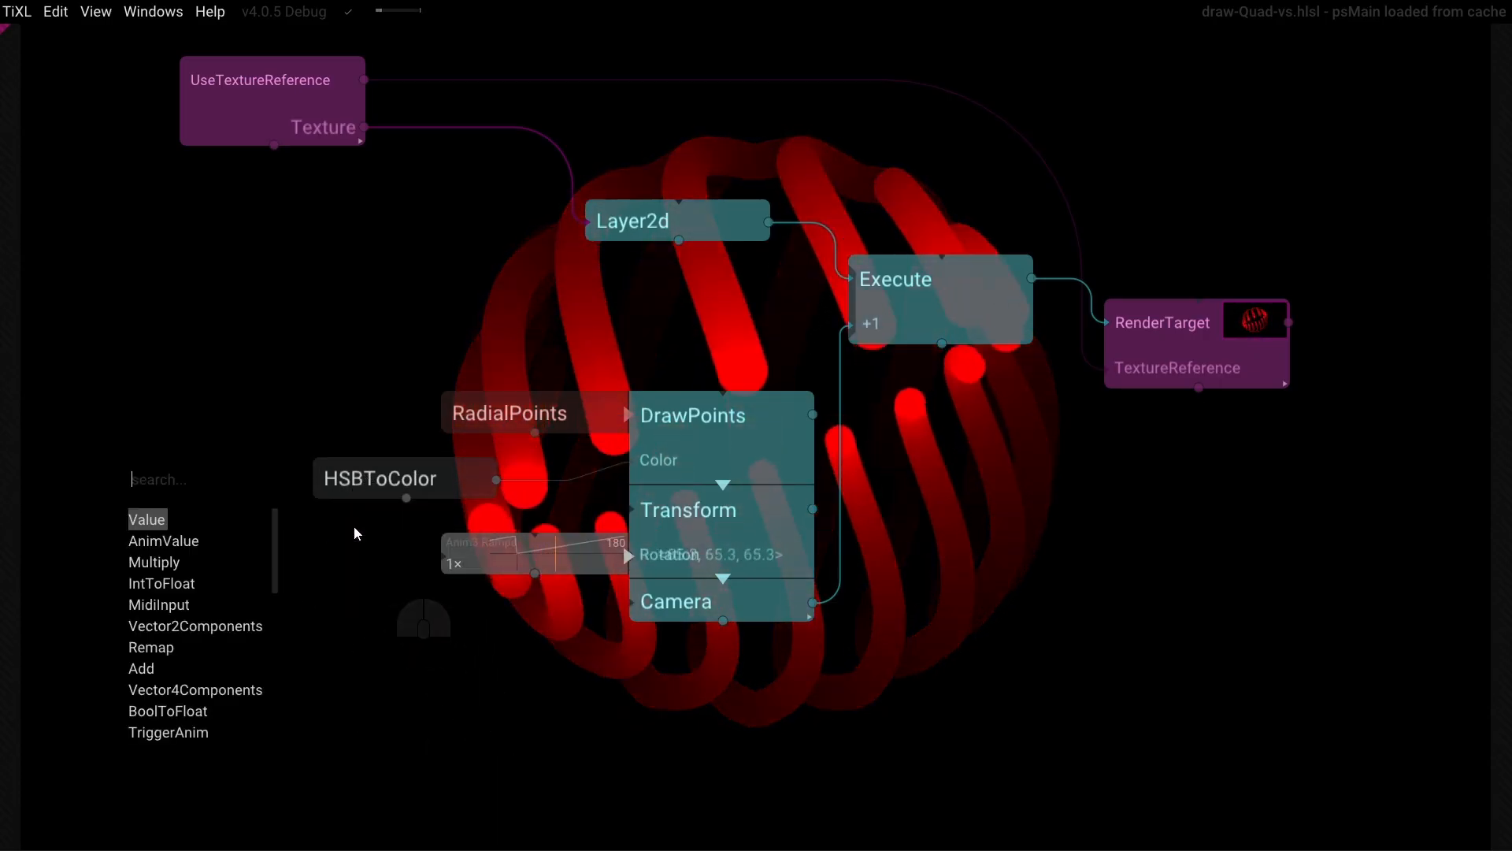
pyautogui.click(183, 540)
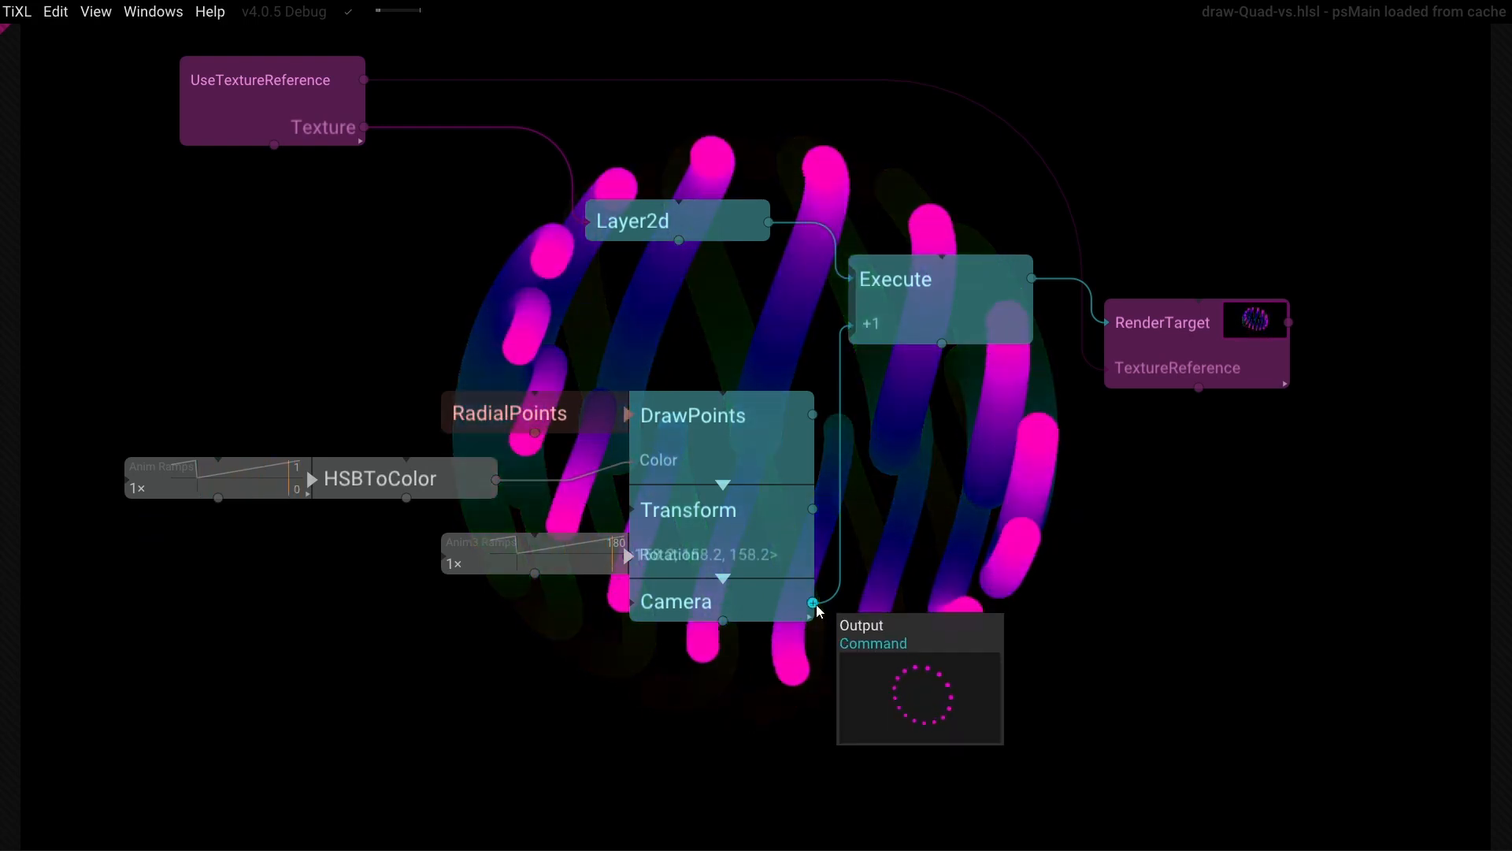
# Try swapping the order of the Layer2d and Camera connections on the Execute node
pyautogui.moveTo(1102, 331); pyautogui.dragTo(1114, 307)
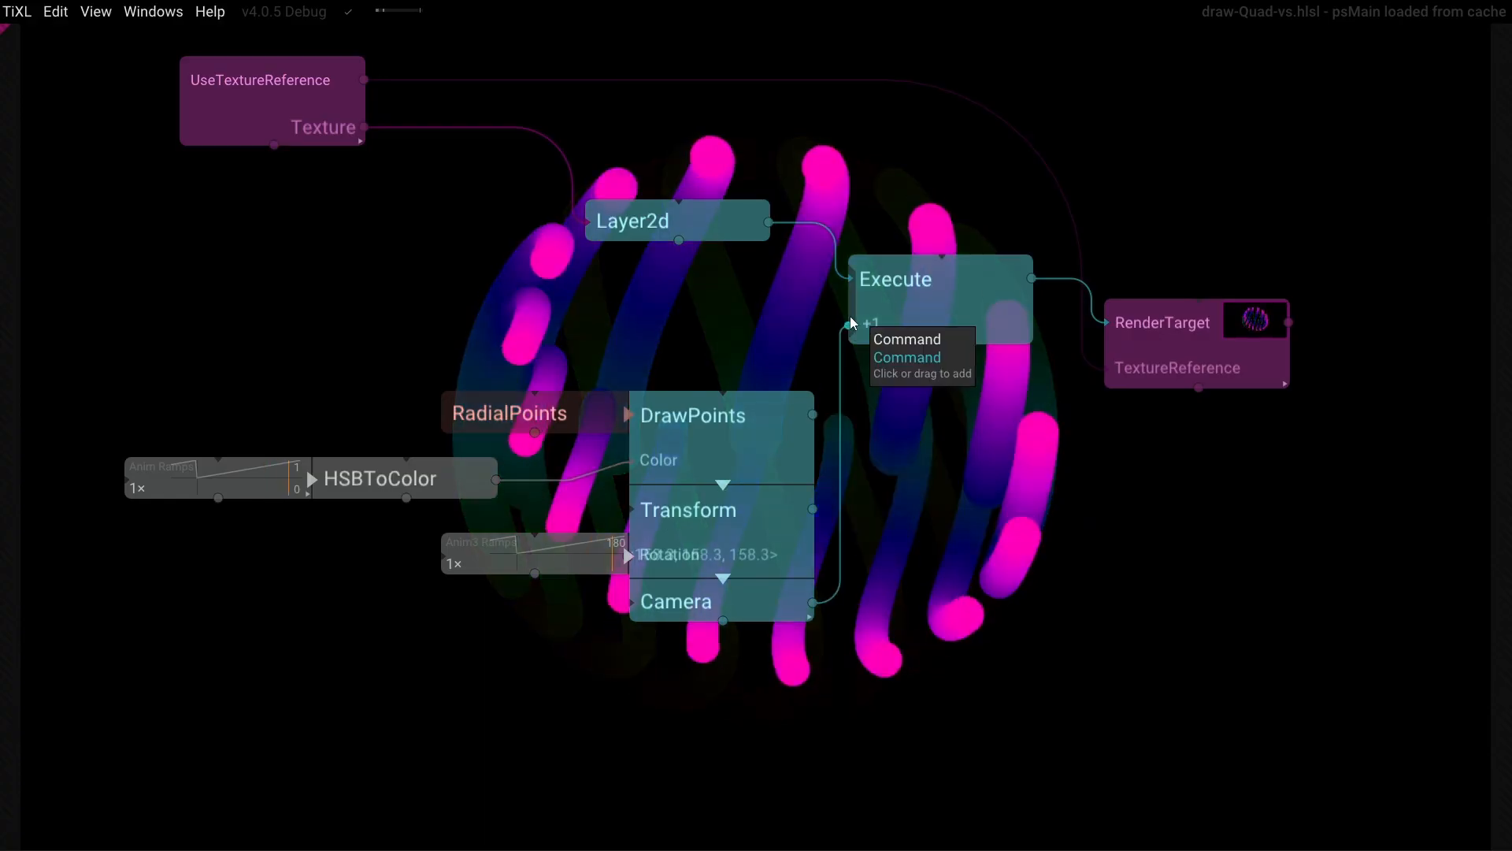
pyautogui.moveTo(840, 276); pyautogui.dragTo(839, 318)
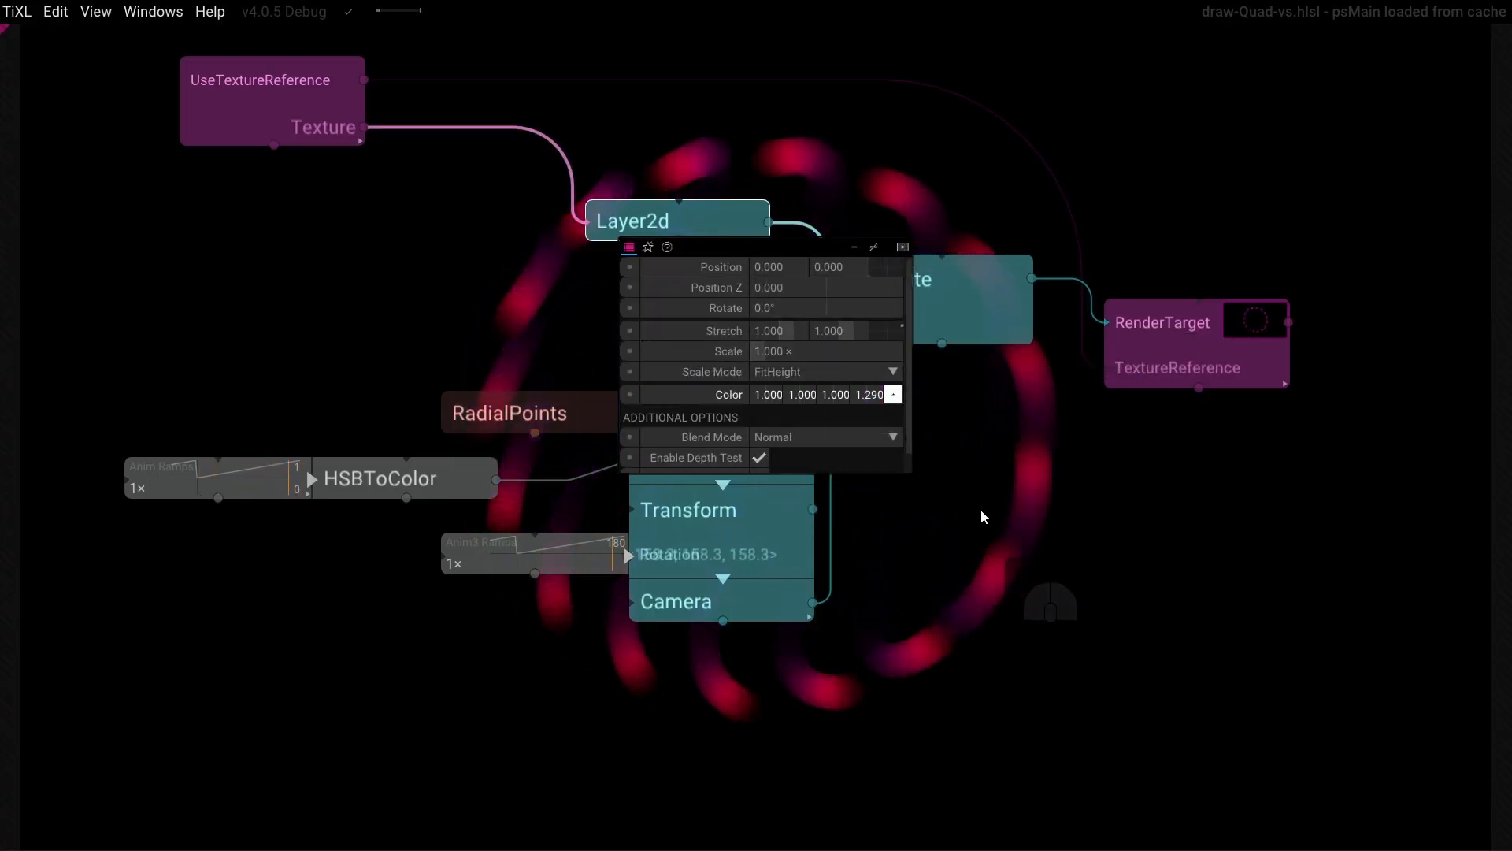
# Set the alpha of the Layer2d color to 0.900
pyautogui.click(868, 396)
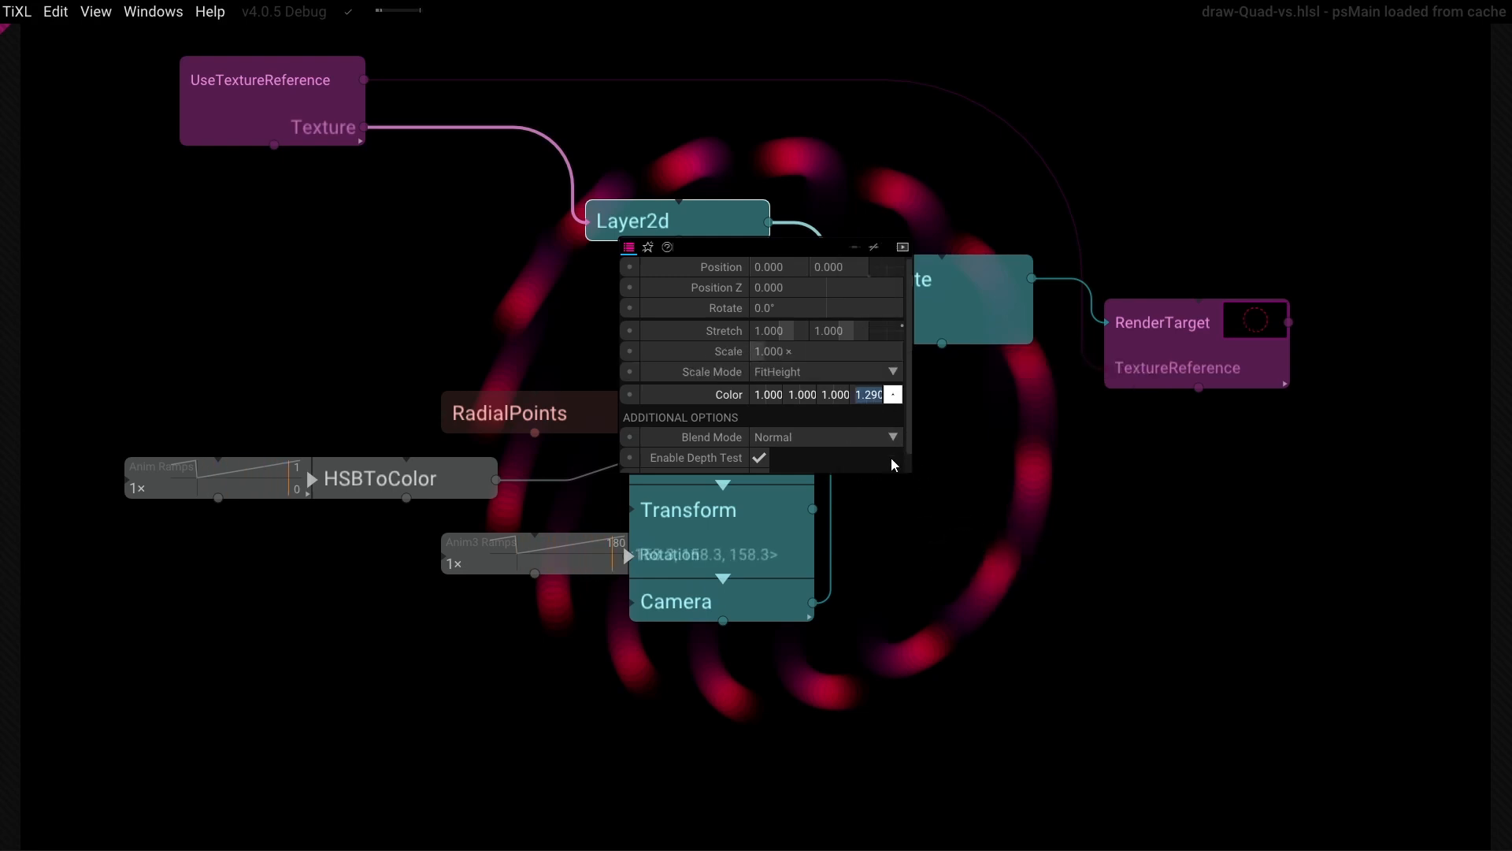
pyautogui.write('.9')
pyautogui.press('Return')
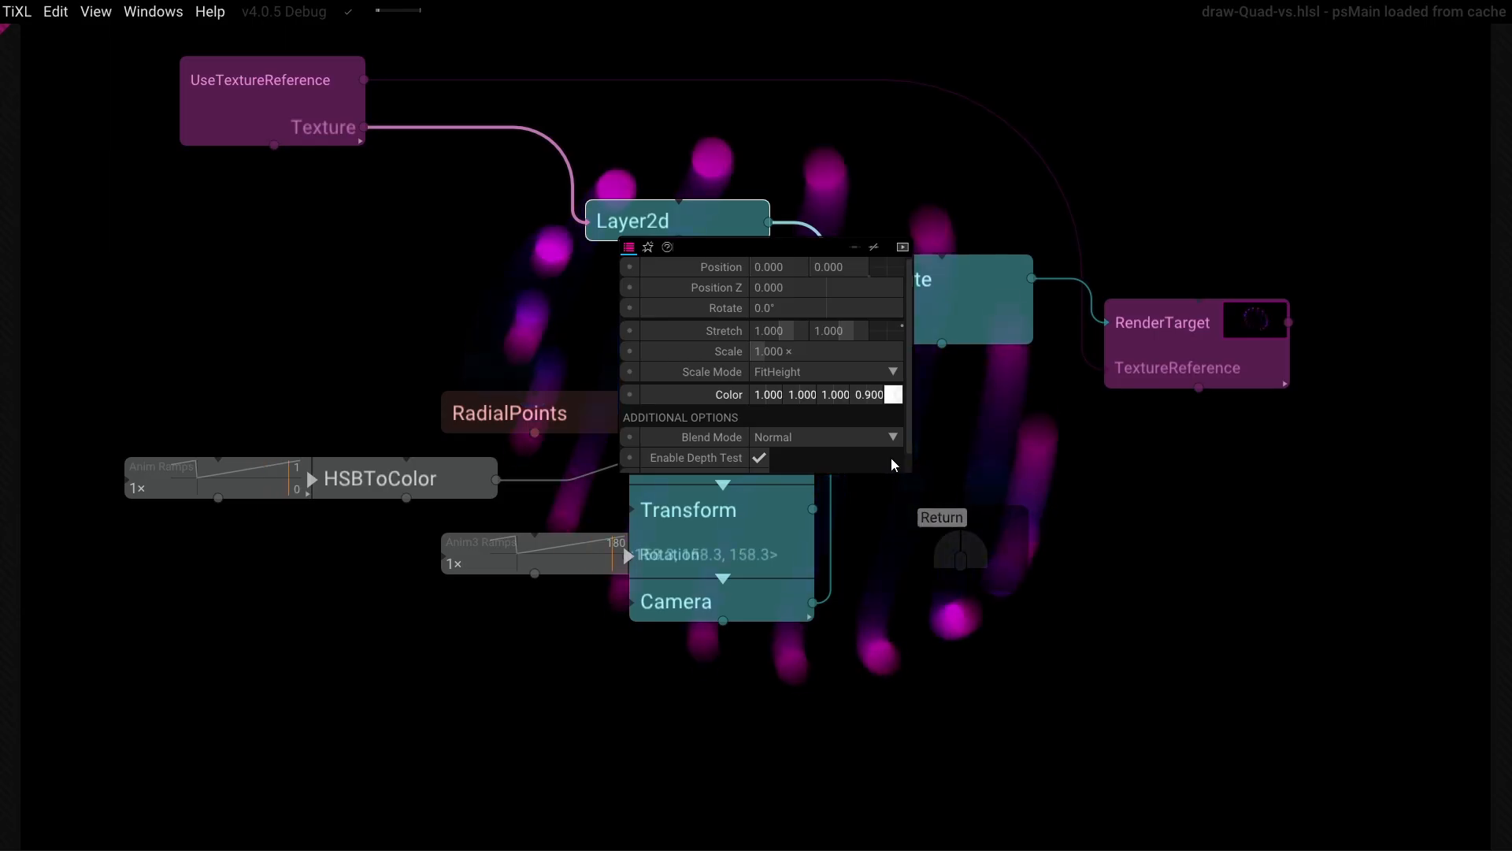
pyautogui.click(912, 185)
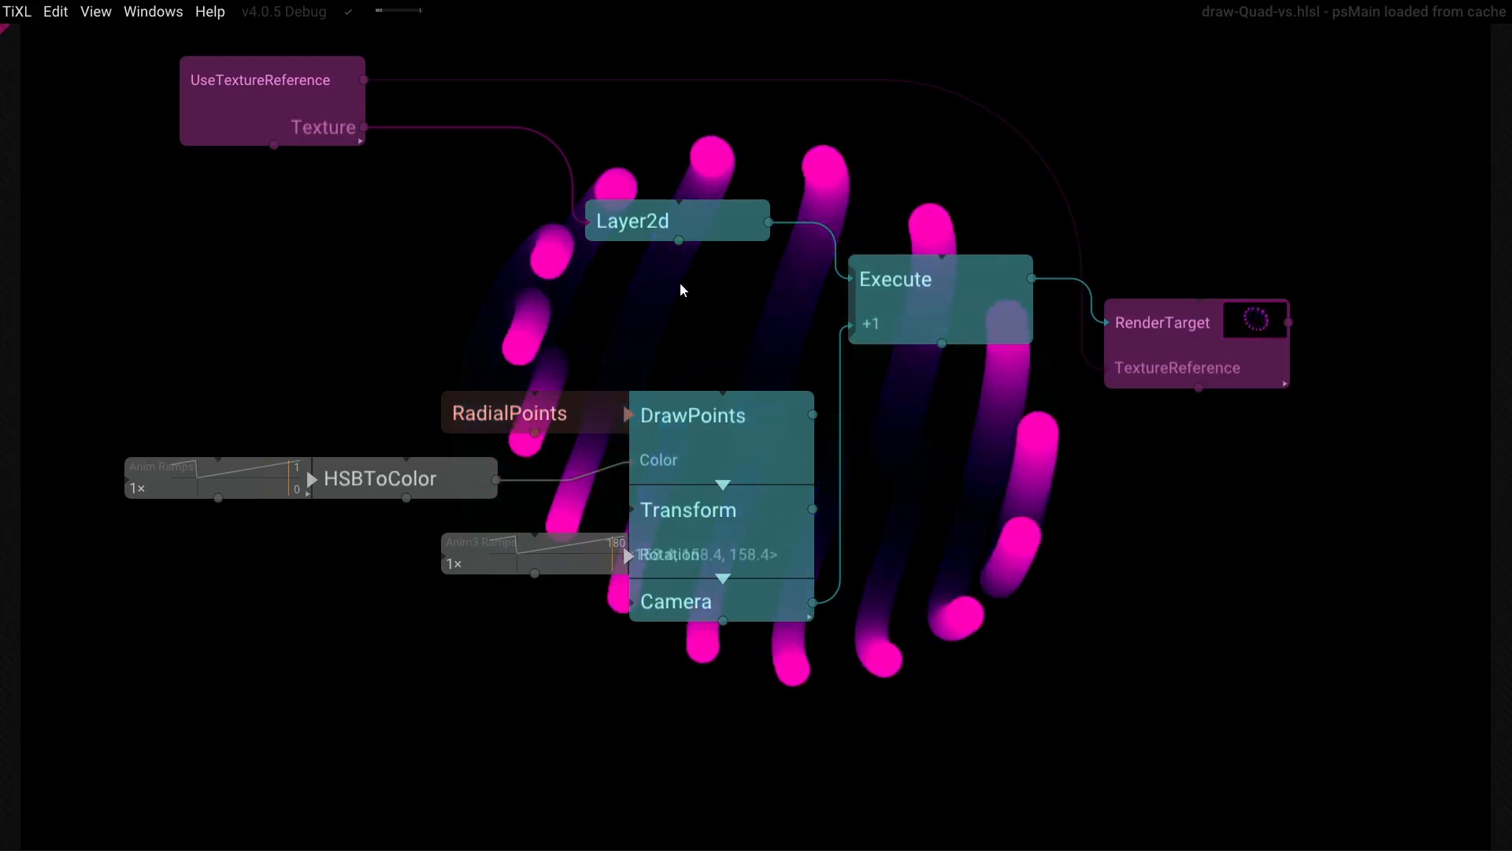
# Set the Layer2d scale to about 1.037 and adjust its rotation slightly to make the trails spiral outward
pyautogui.click(643, 213)
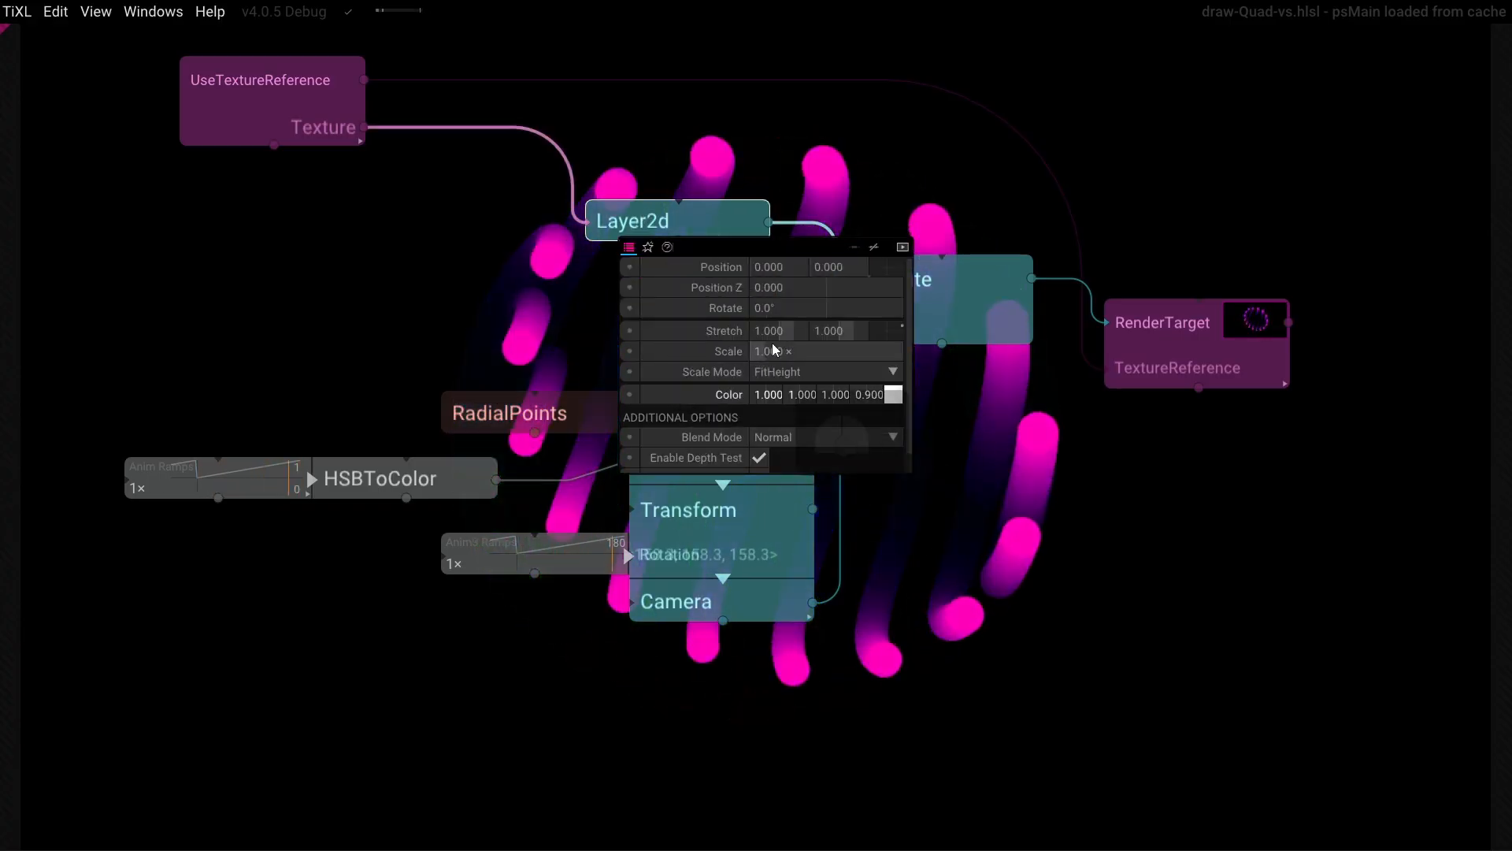
pyautogui.moveTo(773, 353); pyautogui.dragTo(874, 331)
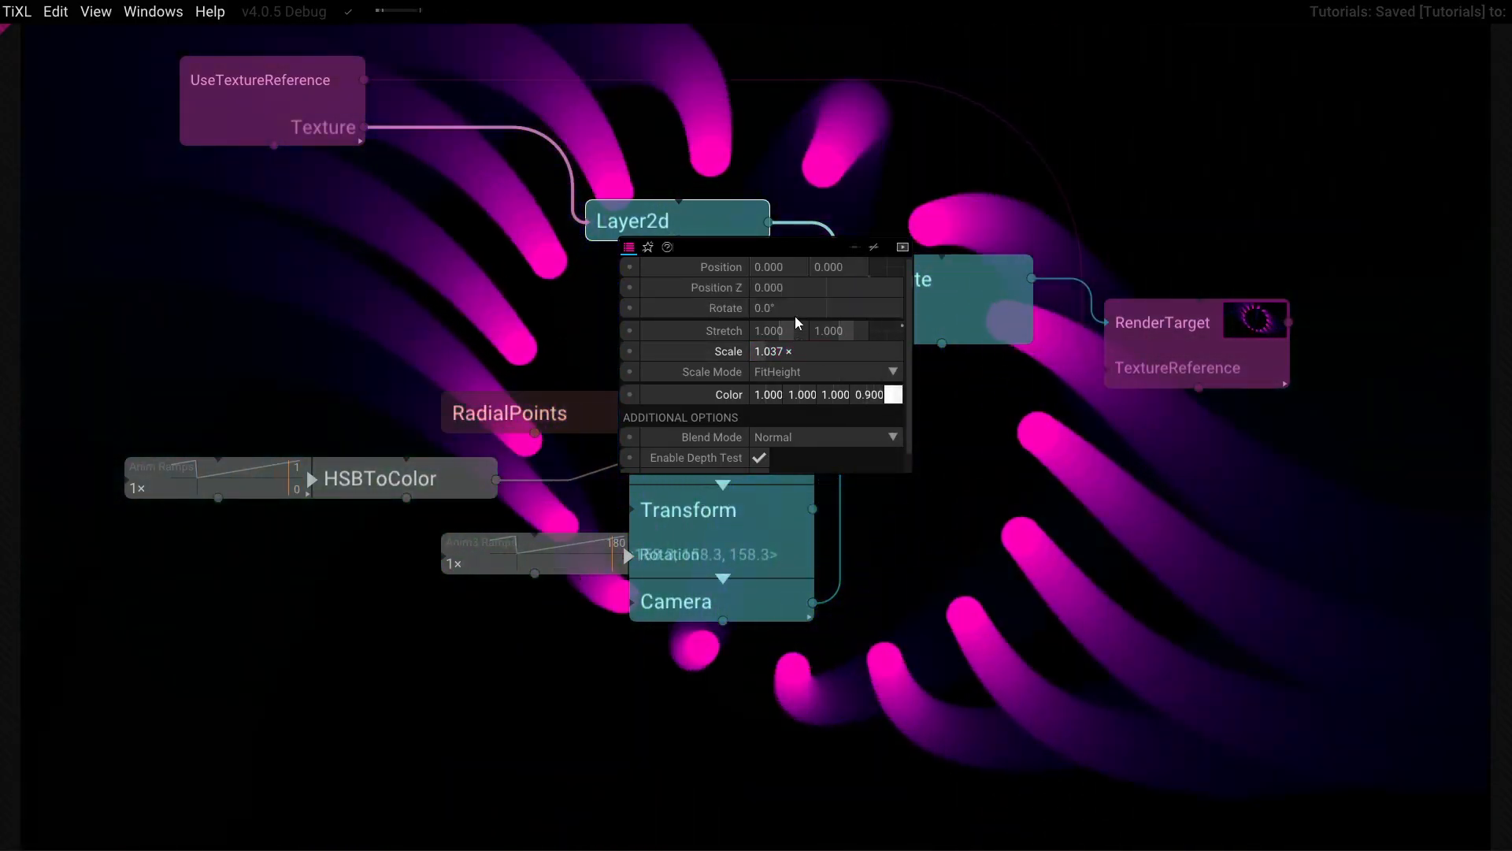
pyautogui.moveTo(824, 308)
pyautogui.mouseDown()
pyautogui.moveTo(797, 302)
pyautogui.moveTo(811, 294)
pyautogui.mouseUp()
pyautogui.click(494, 281)
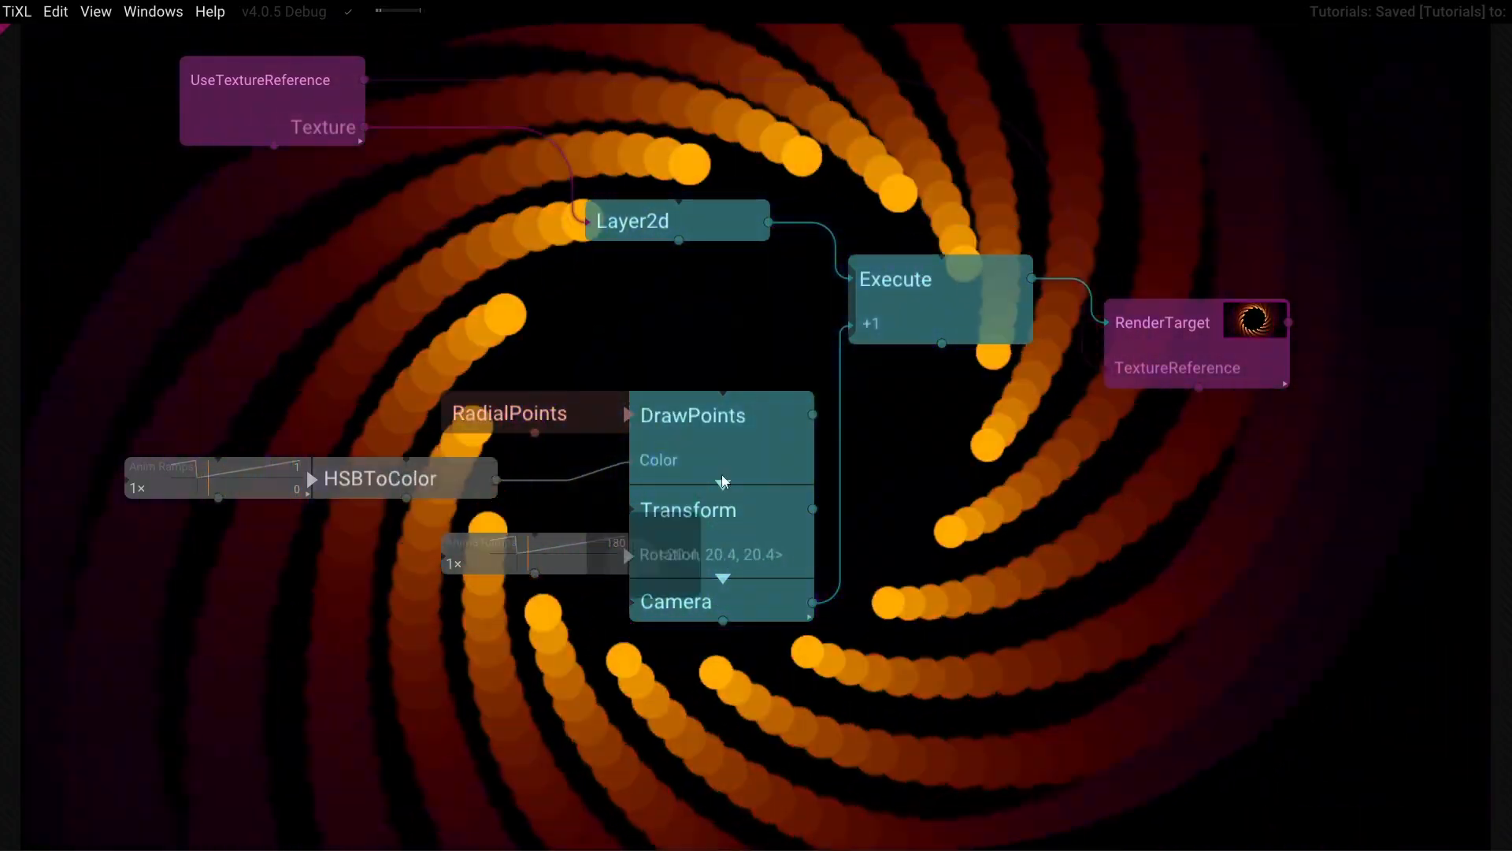
# Insert a Blur node into the connection between the UseTextureReference texture output and Layer2d
pyautogui.scroll(-4, 929, 467)
pyautogui.moveTo(930, 469); pyautogui.dragTo(563, 662)
pyautogui.moveTo(669, 634); pyautogui.dragTo(1040, 549)
pyautogui.scroll(4, 649, 414)
pyautogui.click(521, 356)
pyautogui.click(573, 446)
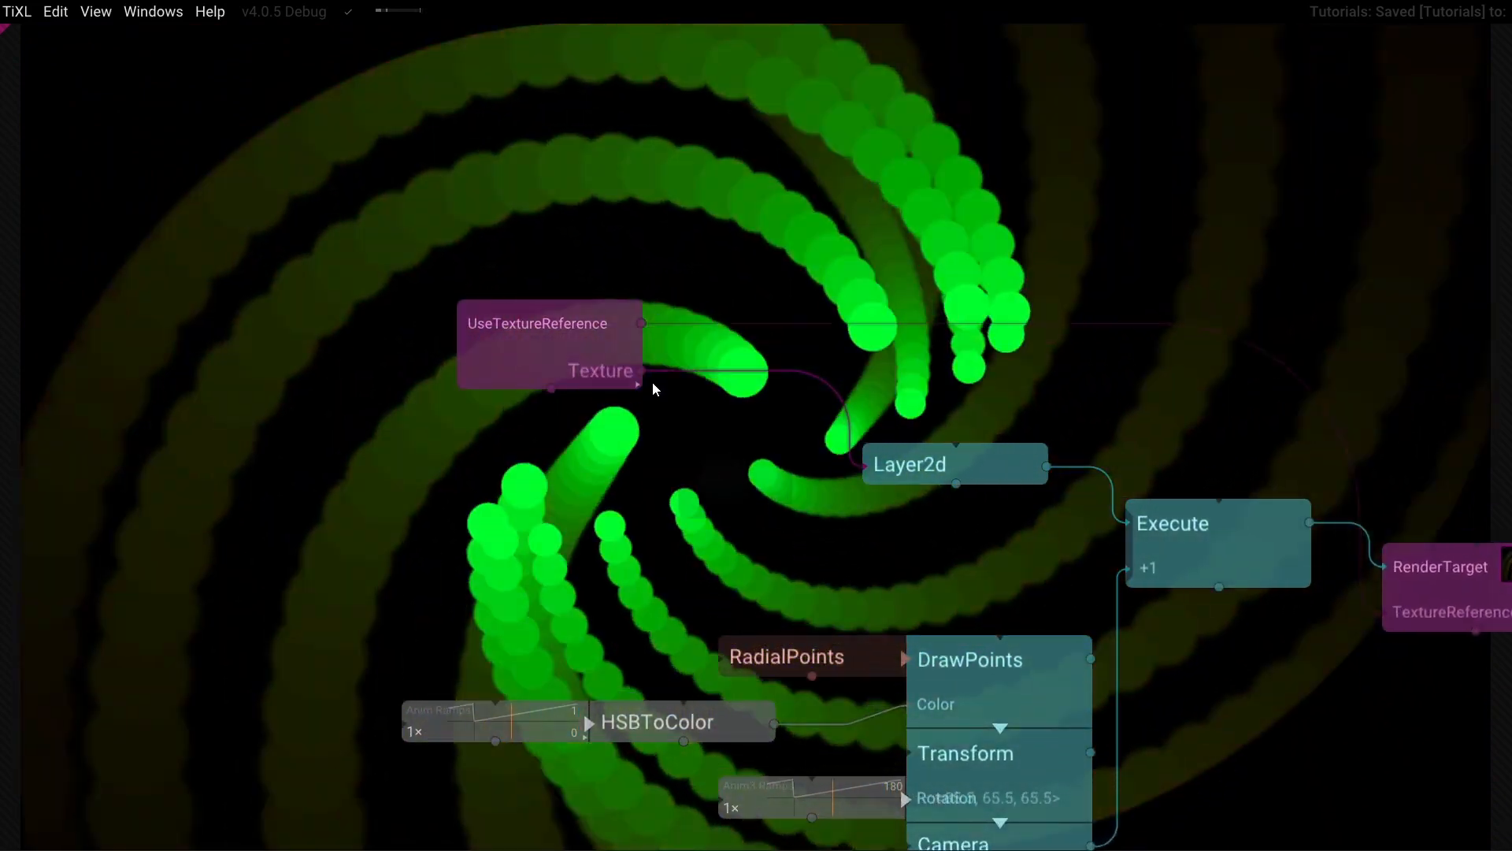
pyautogui.moveTo(723, 372)
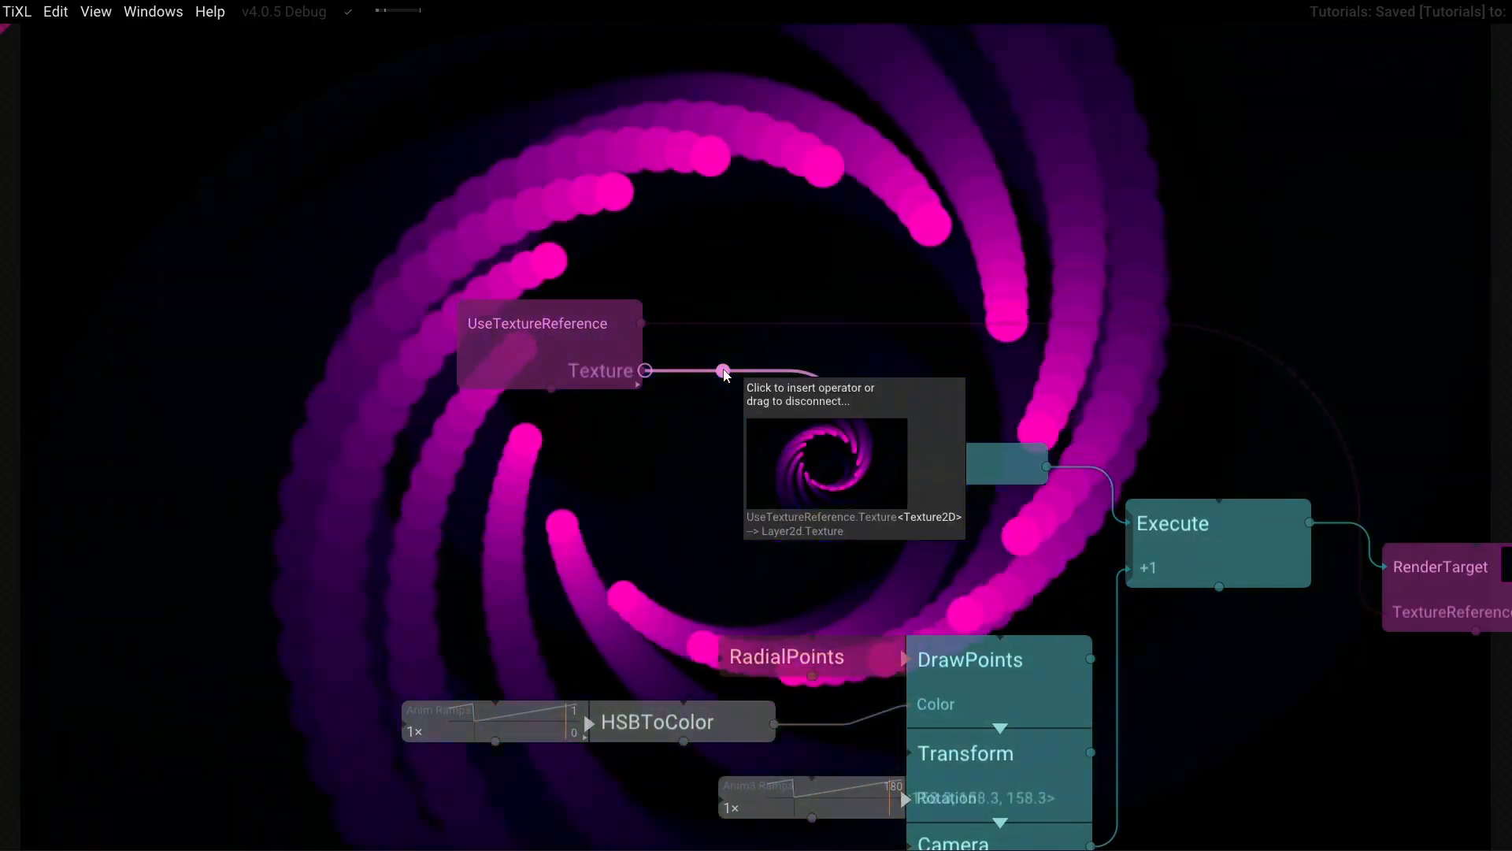
pyautogui.click(723, 372)
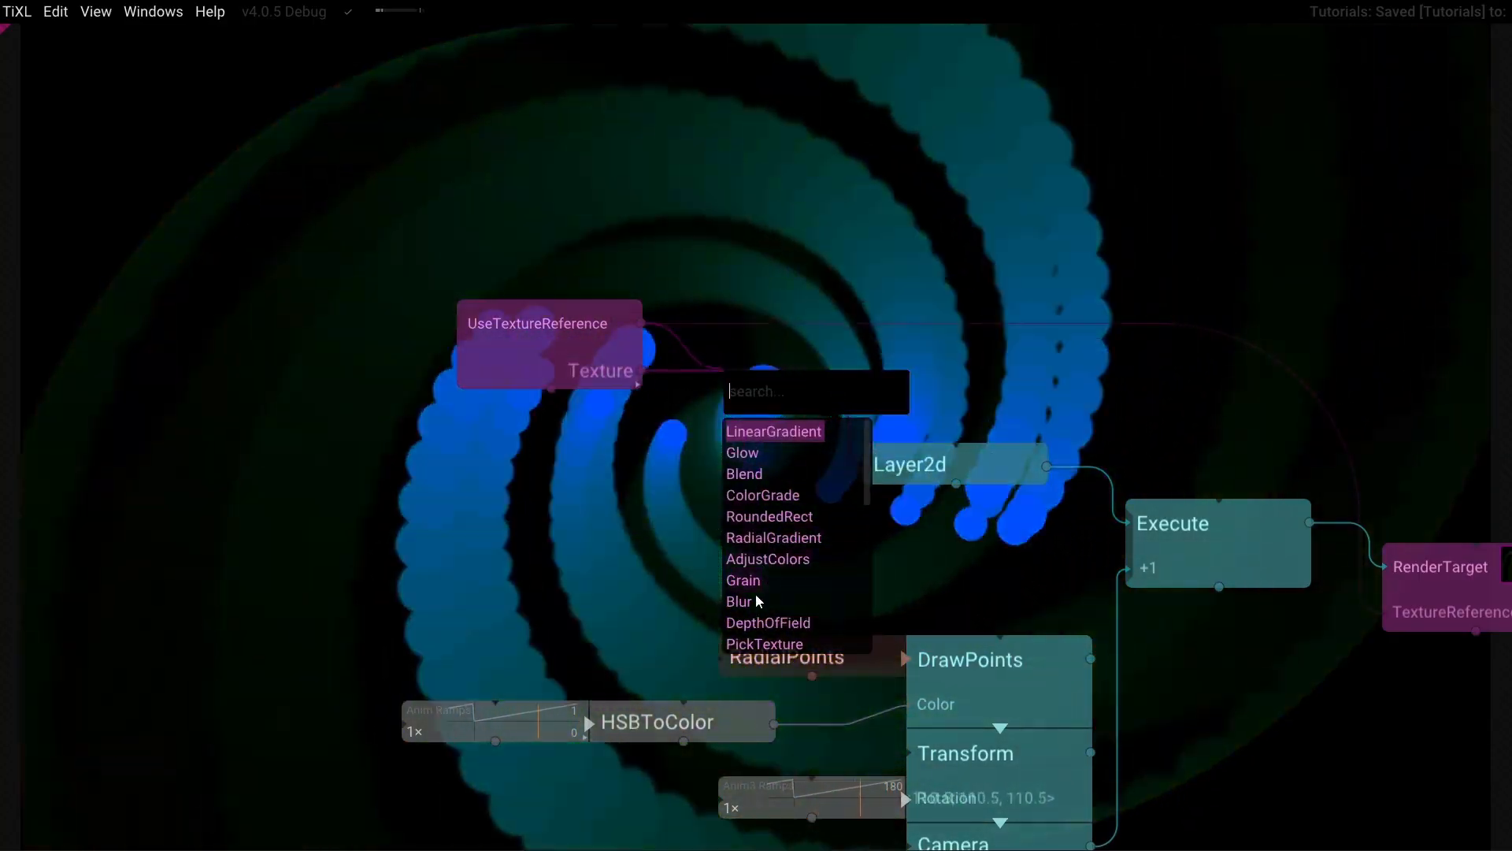
pyautogui.click(741, 601)
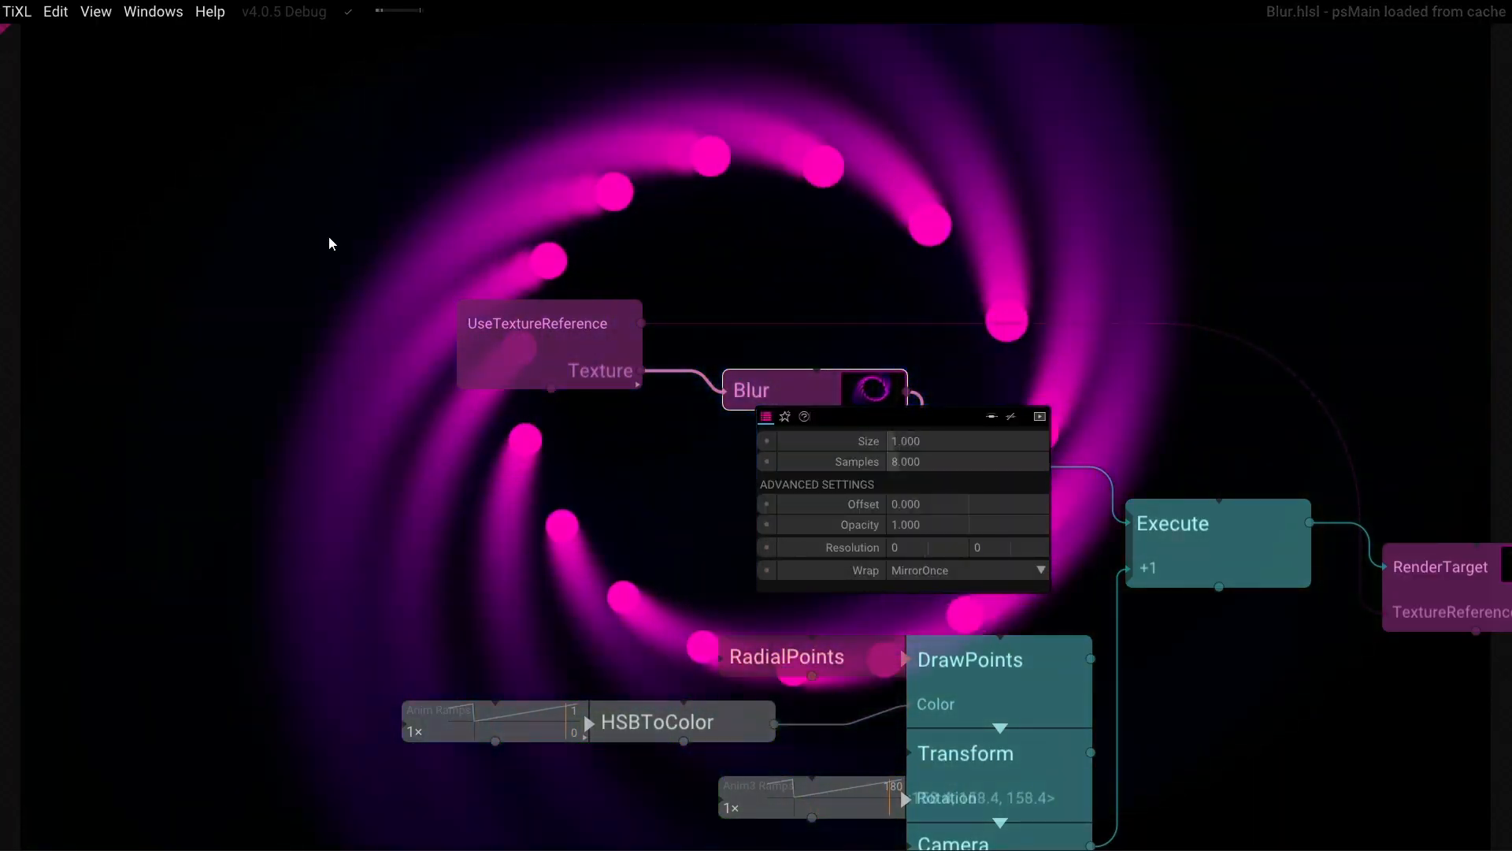
pyautogui.click(1170, 384)
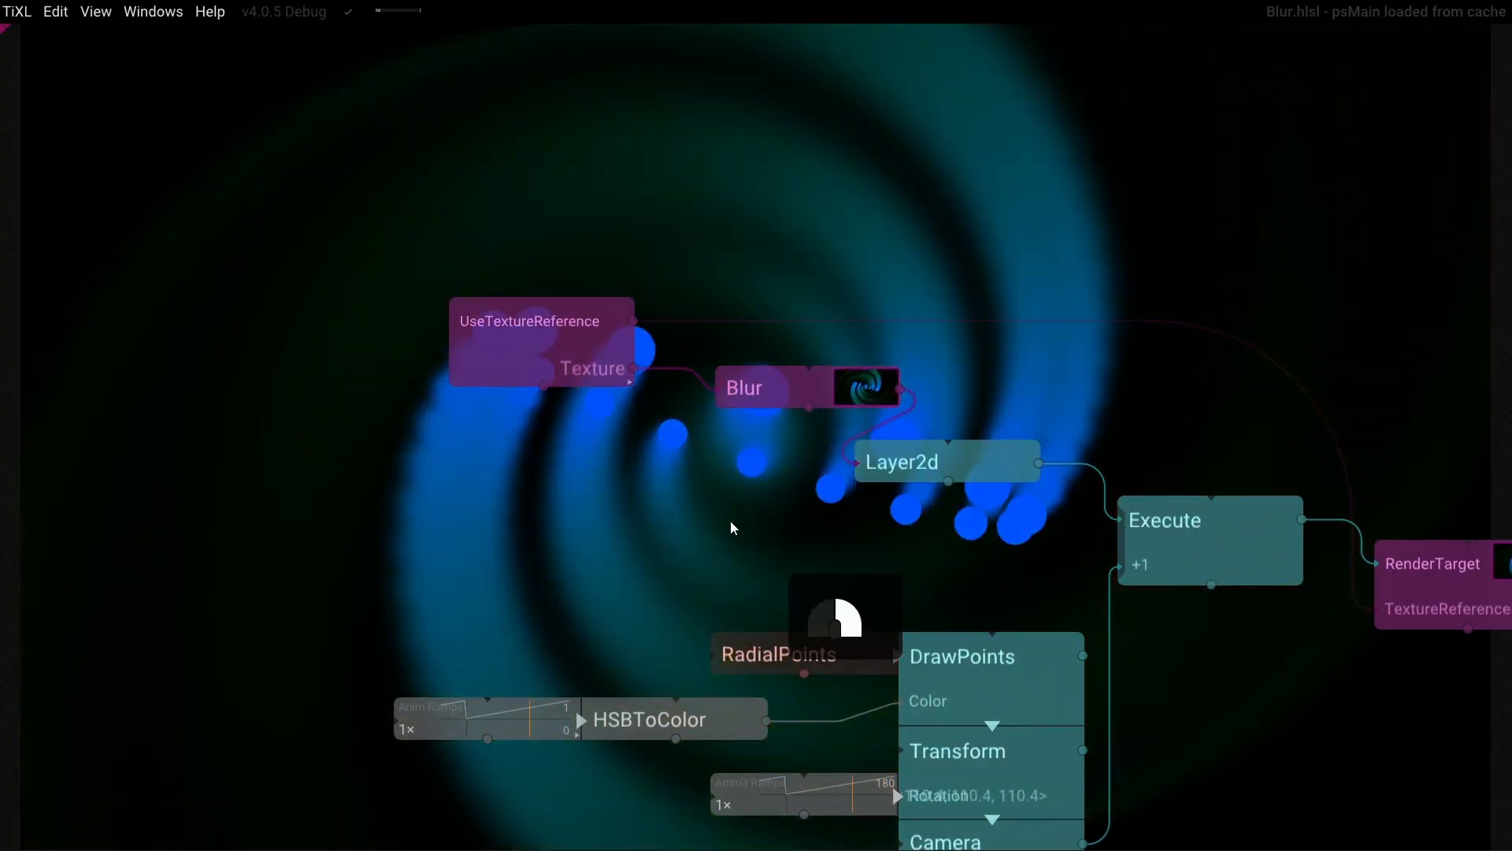
# Reroute the HSBToColor output from the DrawPoints Color input to the Color input of Layer2d
pyautogui.moveTo(732, 527); pyautogui.dragTo(605, 416)
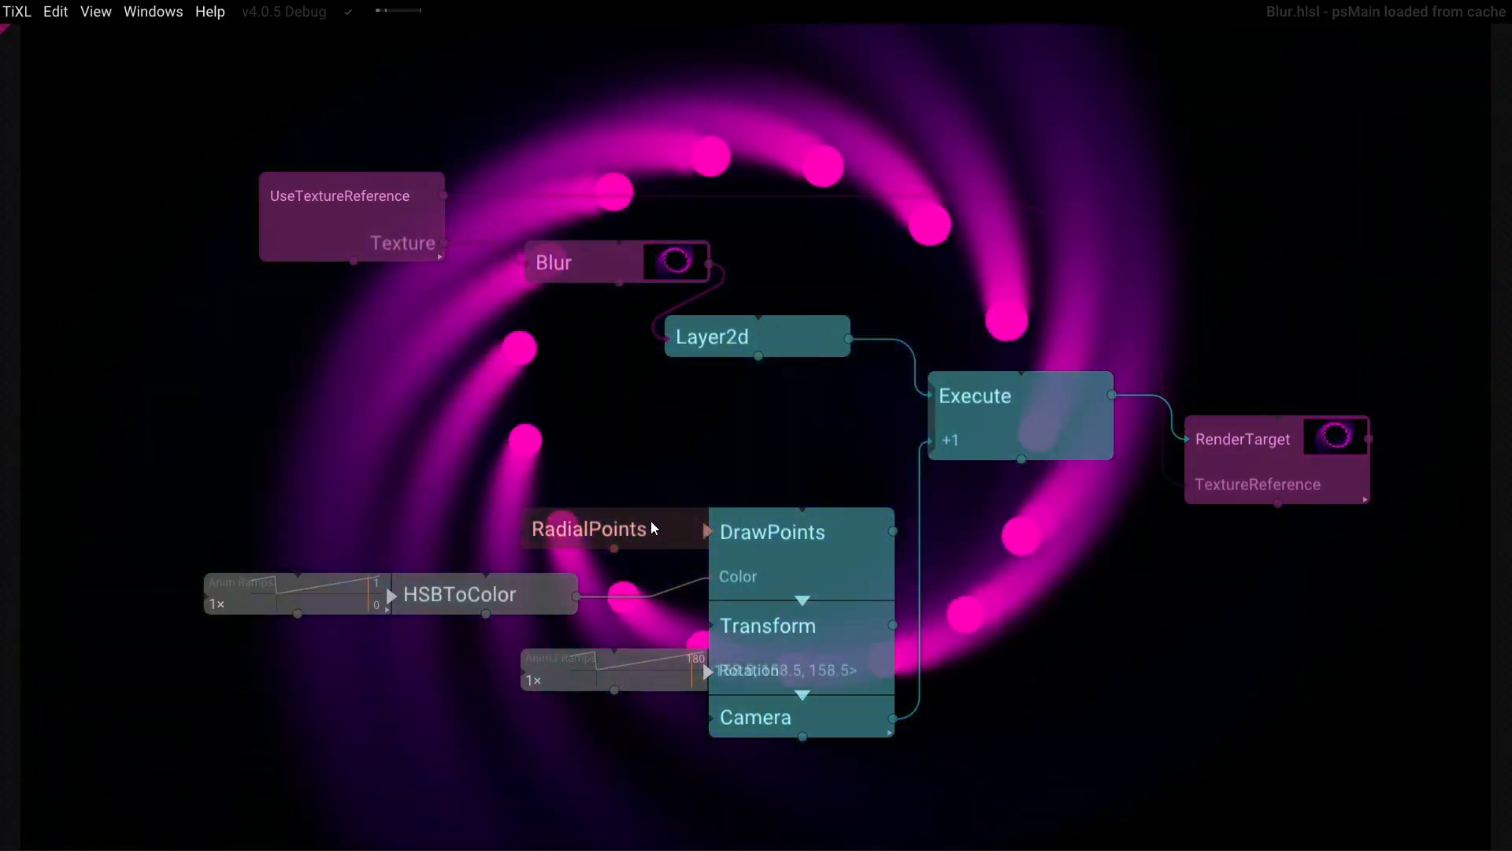
pyautogui.moveTo(695, 586)
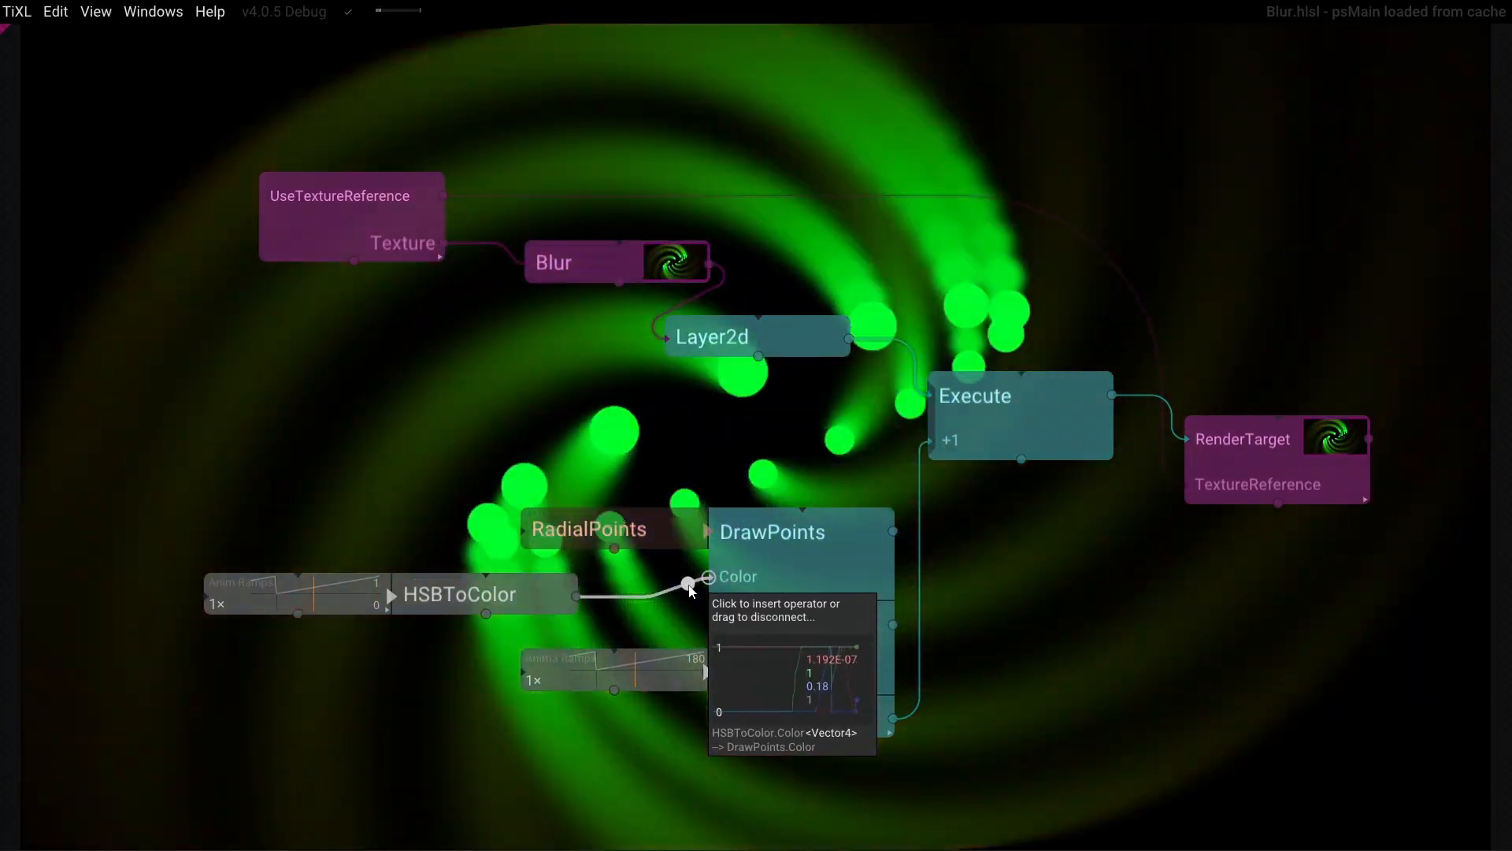
pyautogui.moveTo(696, 587); pyautogui.dragTo(723, 341)
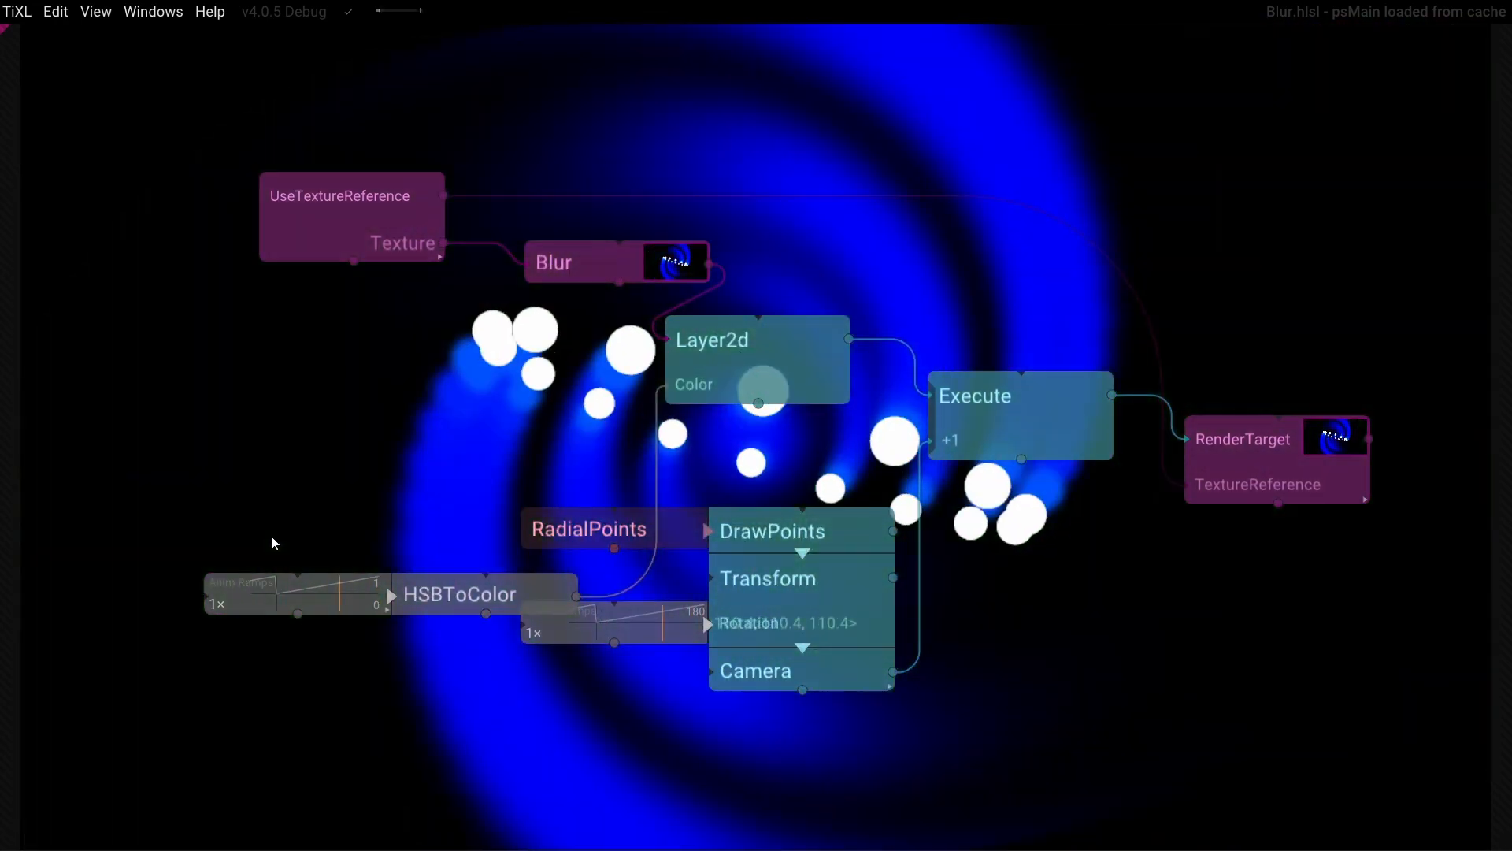
# Move HSBToColor and its animation node up beside Layer2d, and lower the HSBToColor alpha to dim the trails
pyautogui.moveTo(268, 531); pyautogui.dragTo(445, 422)
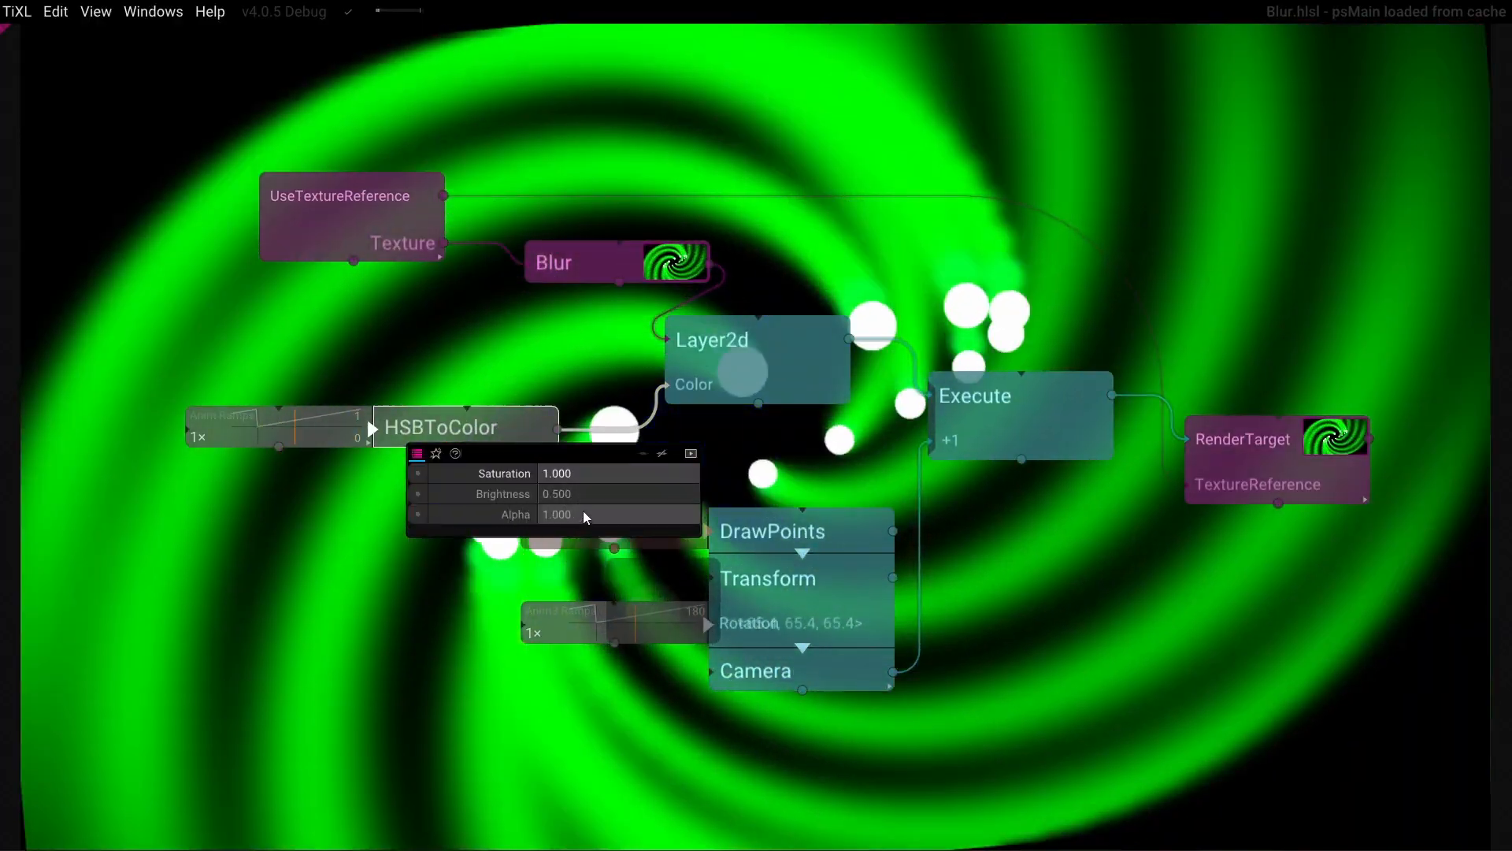
pyautogui.moveTo(581, 515); pyautogui.dragTo(540, 514)
pyautogui.click(1057, 611)
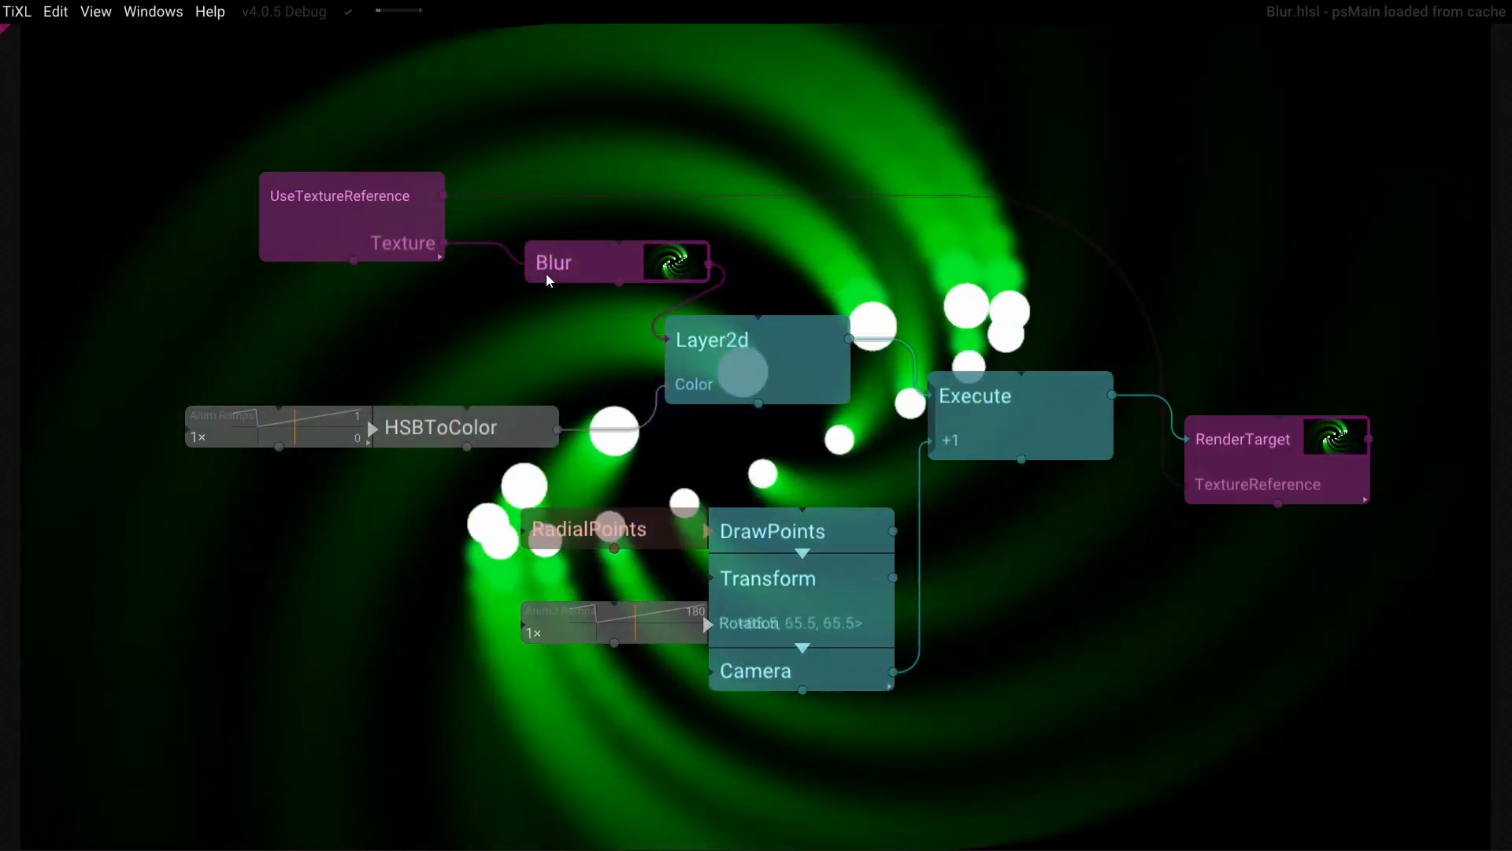
# Tidy the graph by aligning Blur with the Layer2d texture input and moving RenderTarget up above Execute
pyautogui.moveTo(561, 270); pyautogui.dragTo(465, 337)
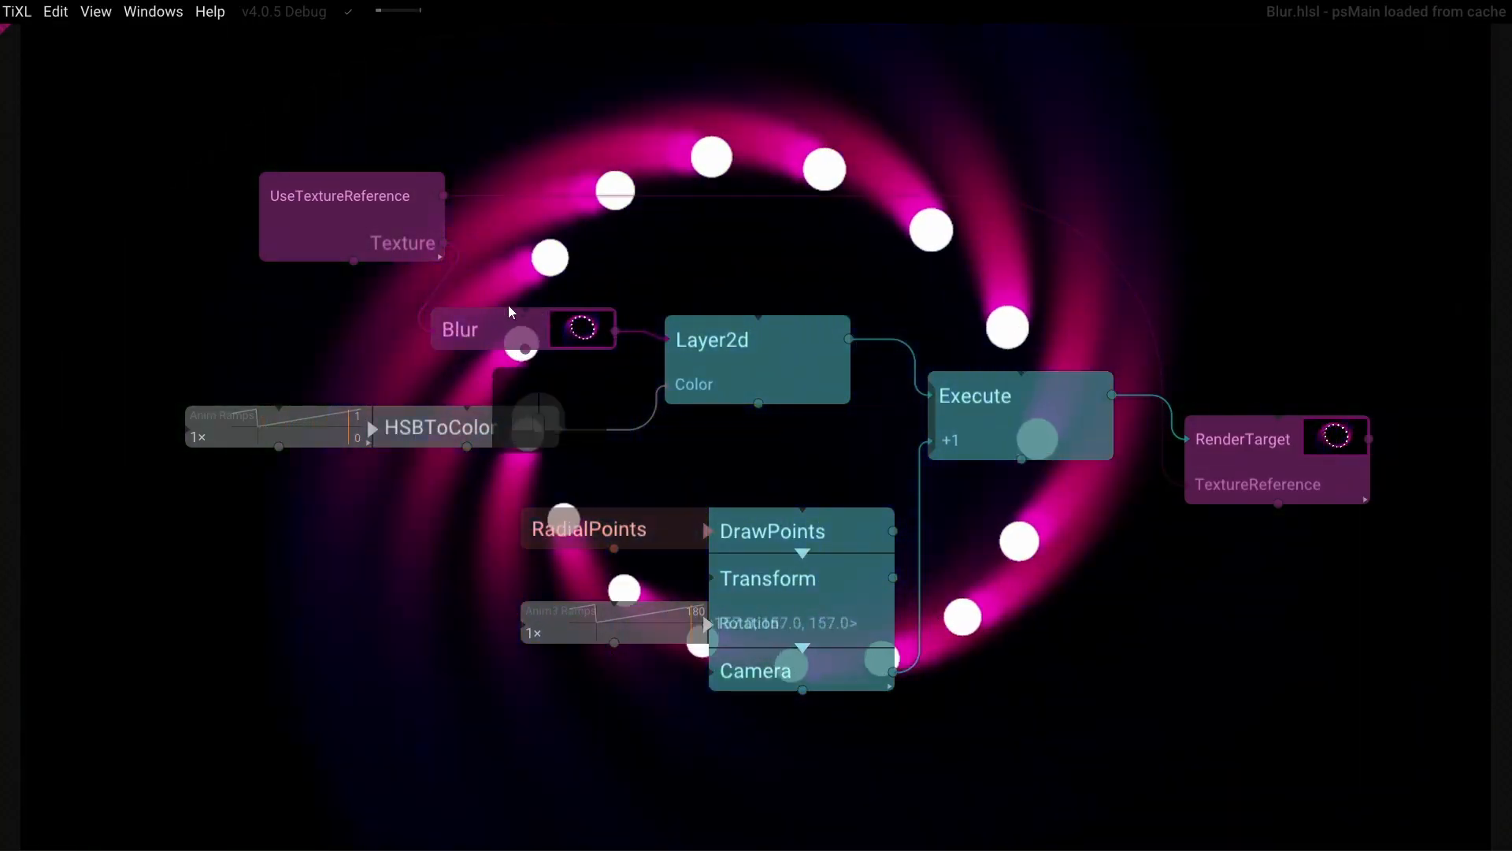
pyautogui.moveTo(913, 256); pyautogui.dragTo(1076, 162)
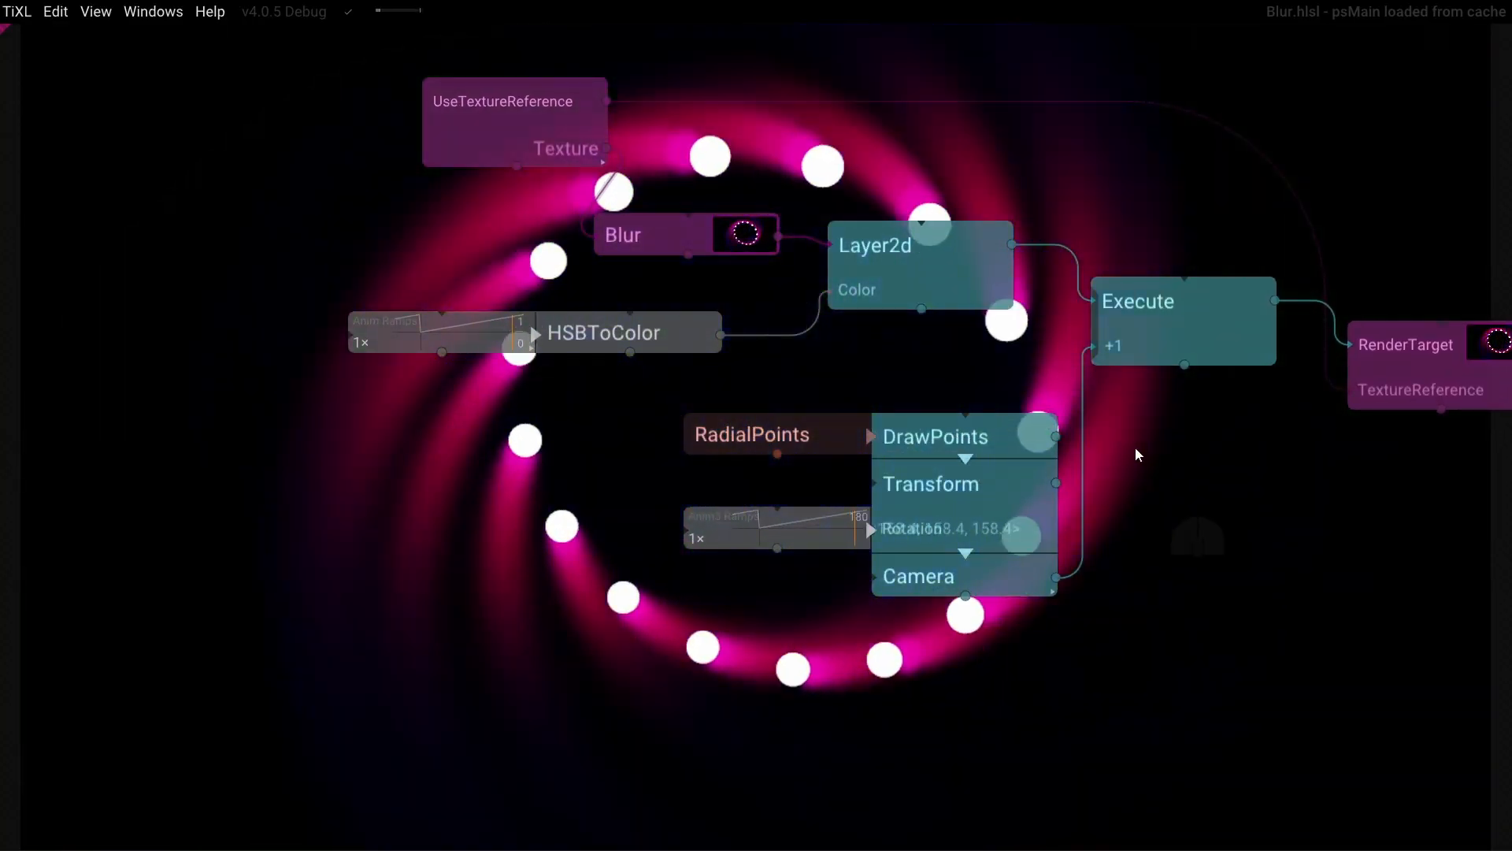
pyautogui.moveTo(1117, 458); pyautogui.dragTo(866, 522)
pyautogui.scroll(-3, 940, 532)
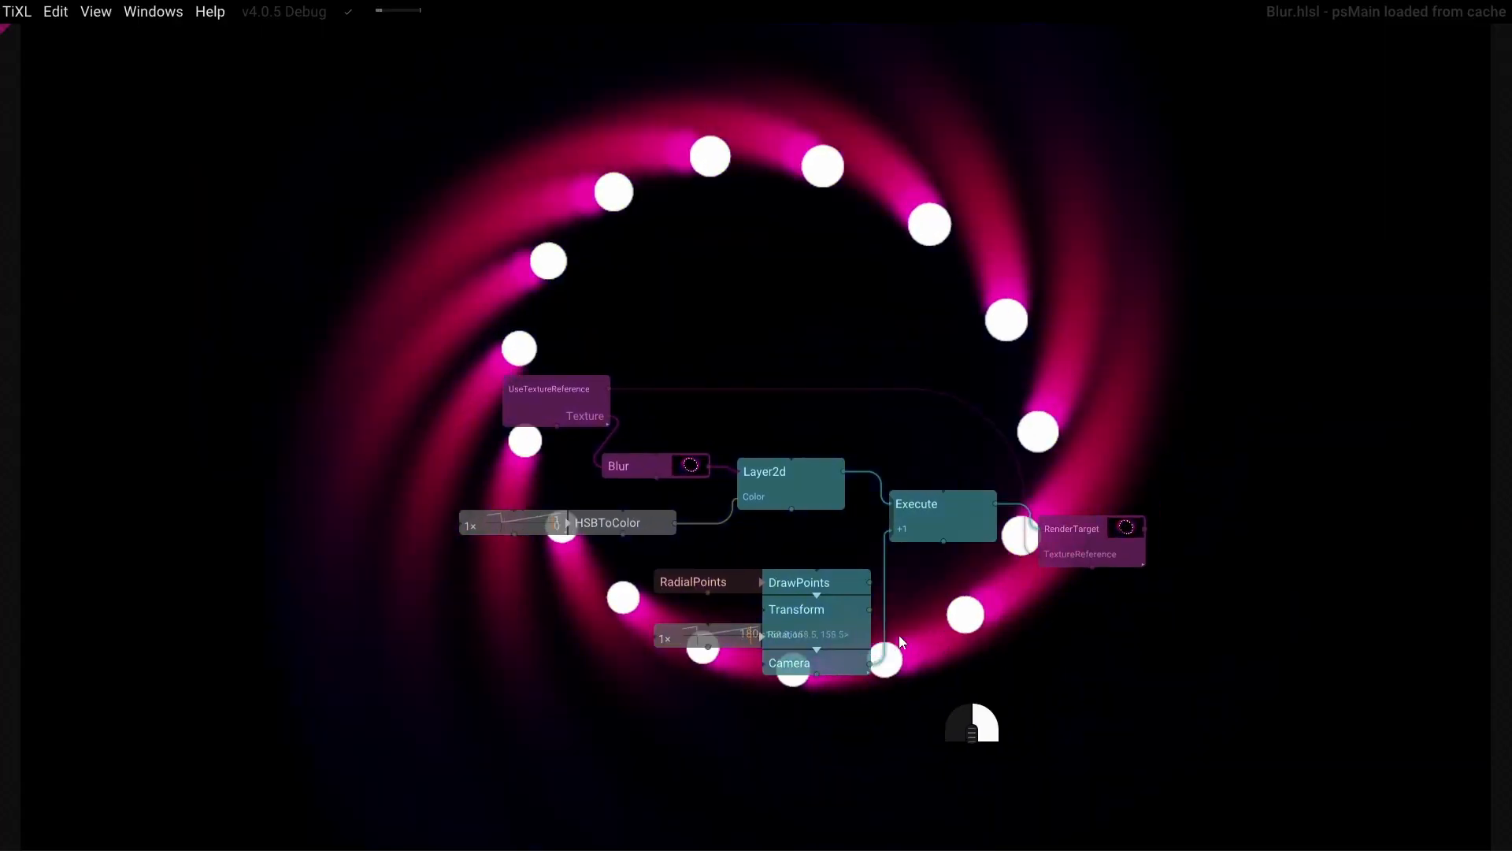
pyautogui.moveTo(937, 657); pyautogui.dragTo(966, 592)
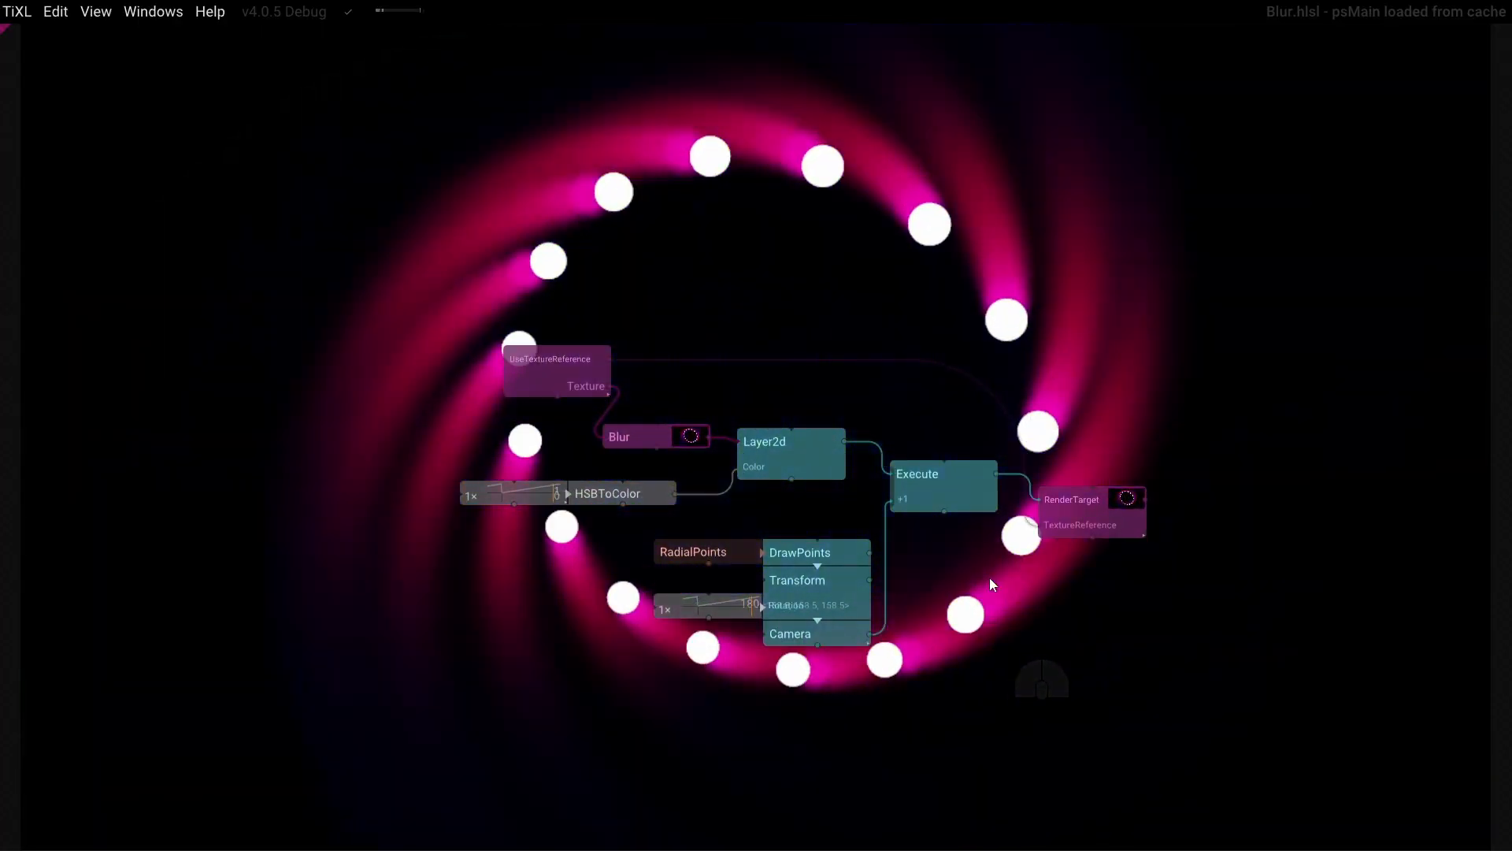
pyautogui.moveTo(1081, 511); pyautogui.dragTo(1080, 401)
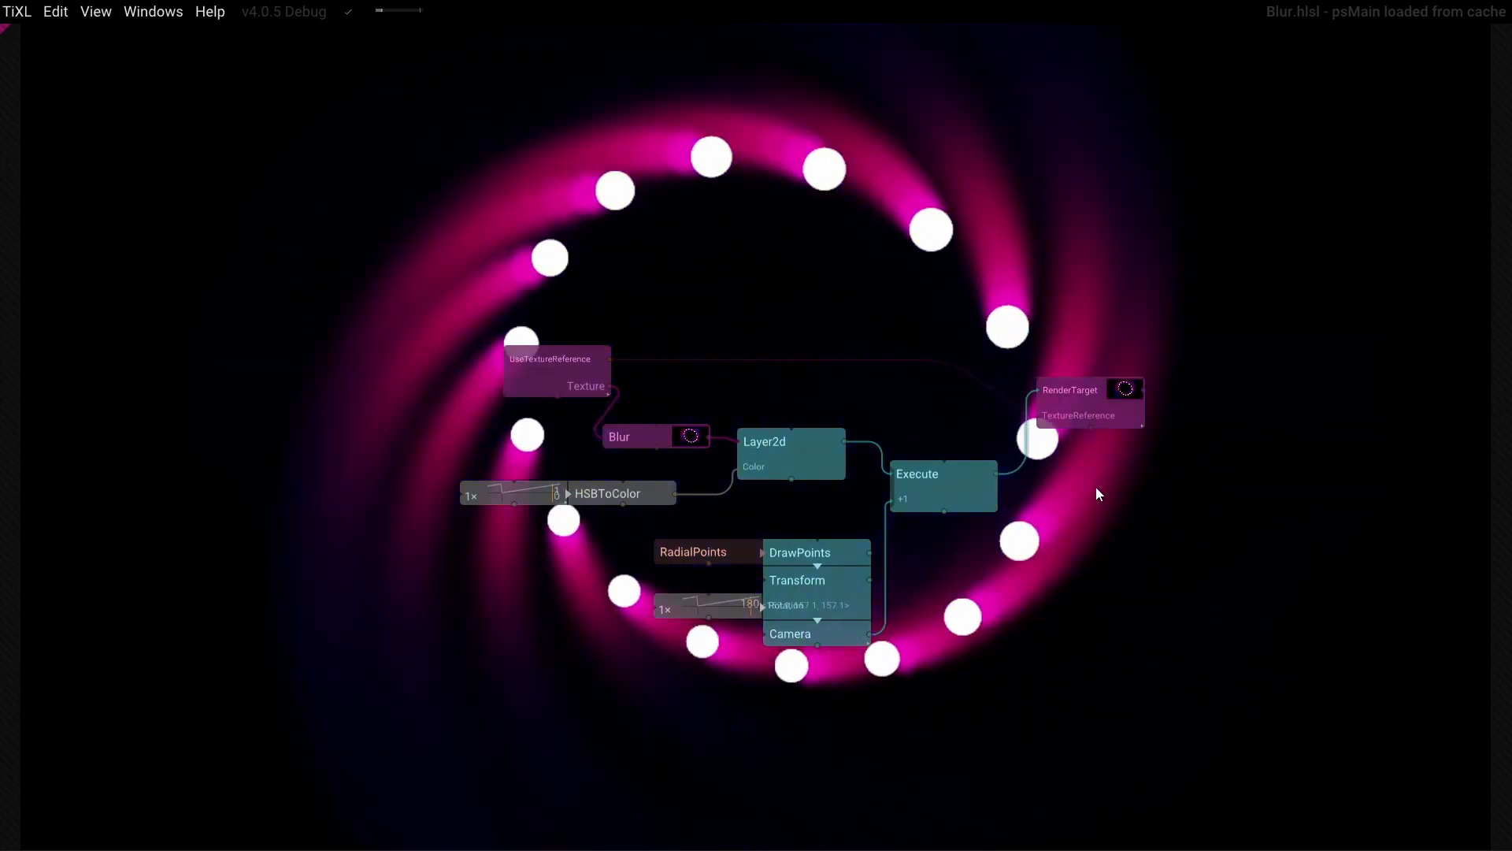
pyautogui.moveTo(1104, 479); pyautogui.dragTo(990, 609)
pyautogui.scroll(4, 984, 611)
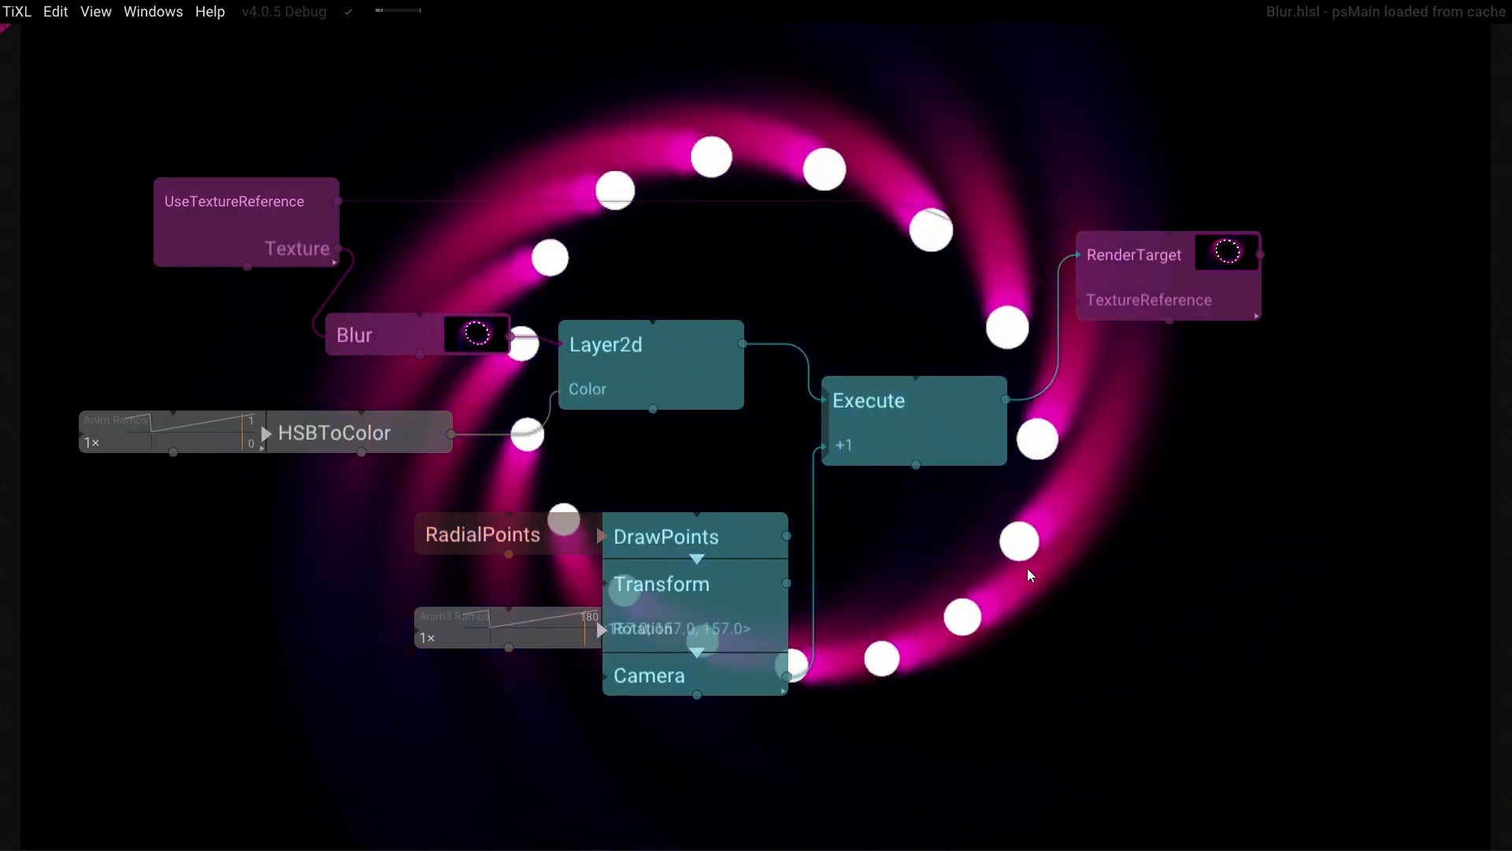
# Show the output of the render target node inside the Feedback Loop example group
pyautogui.scroll(-6, 1074, 530)
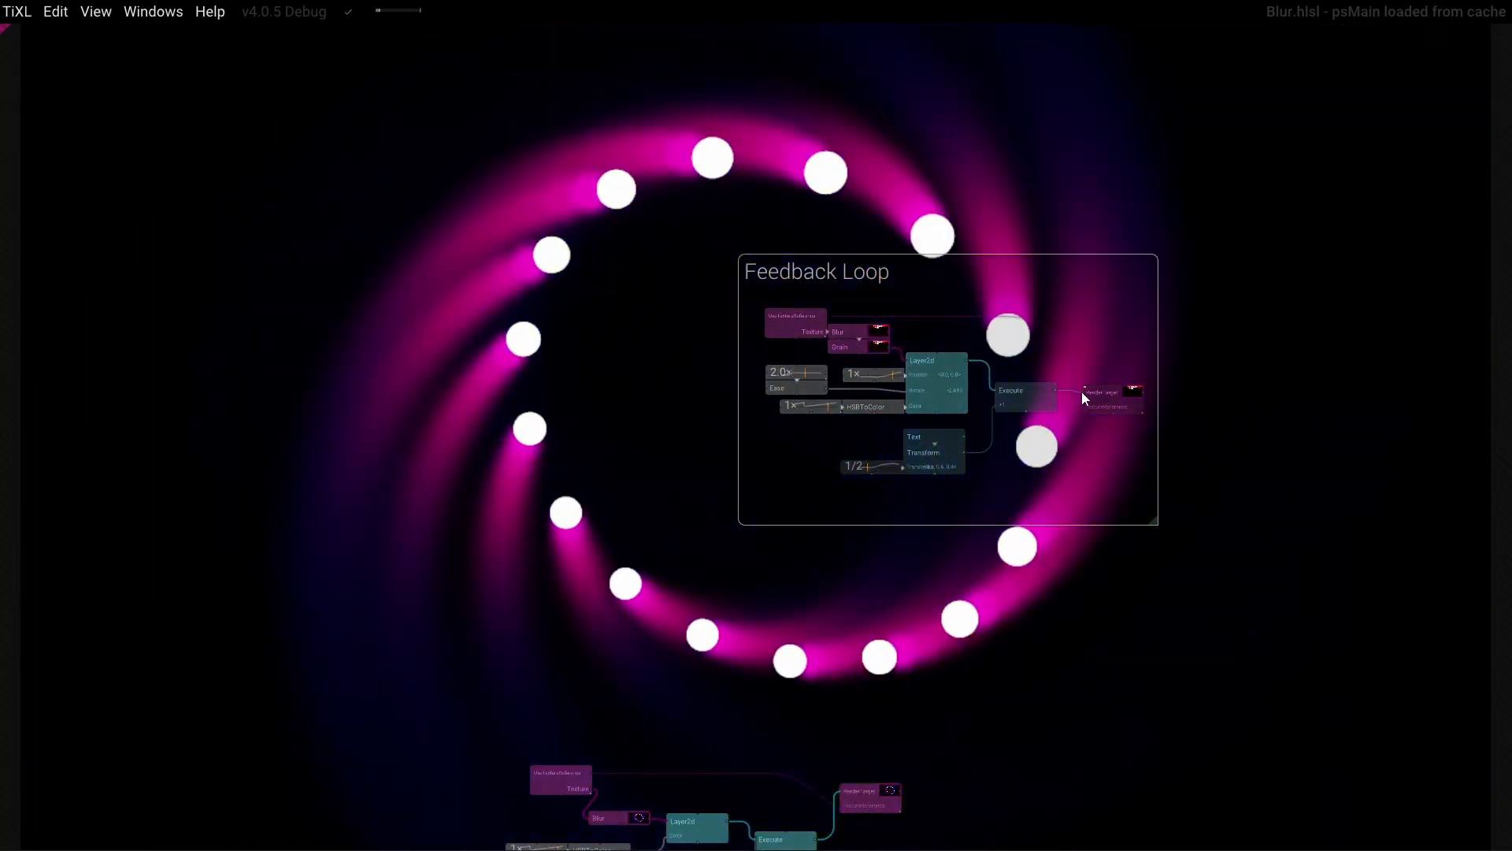
pyautogui.click(1113, 395)
pyautogui.press('p')
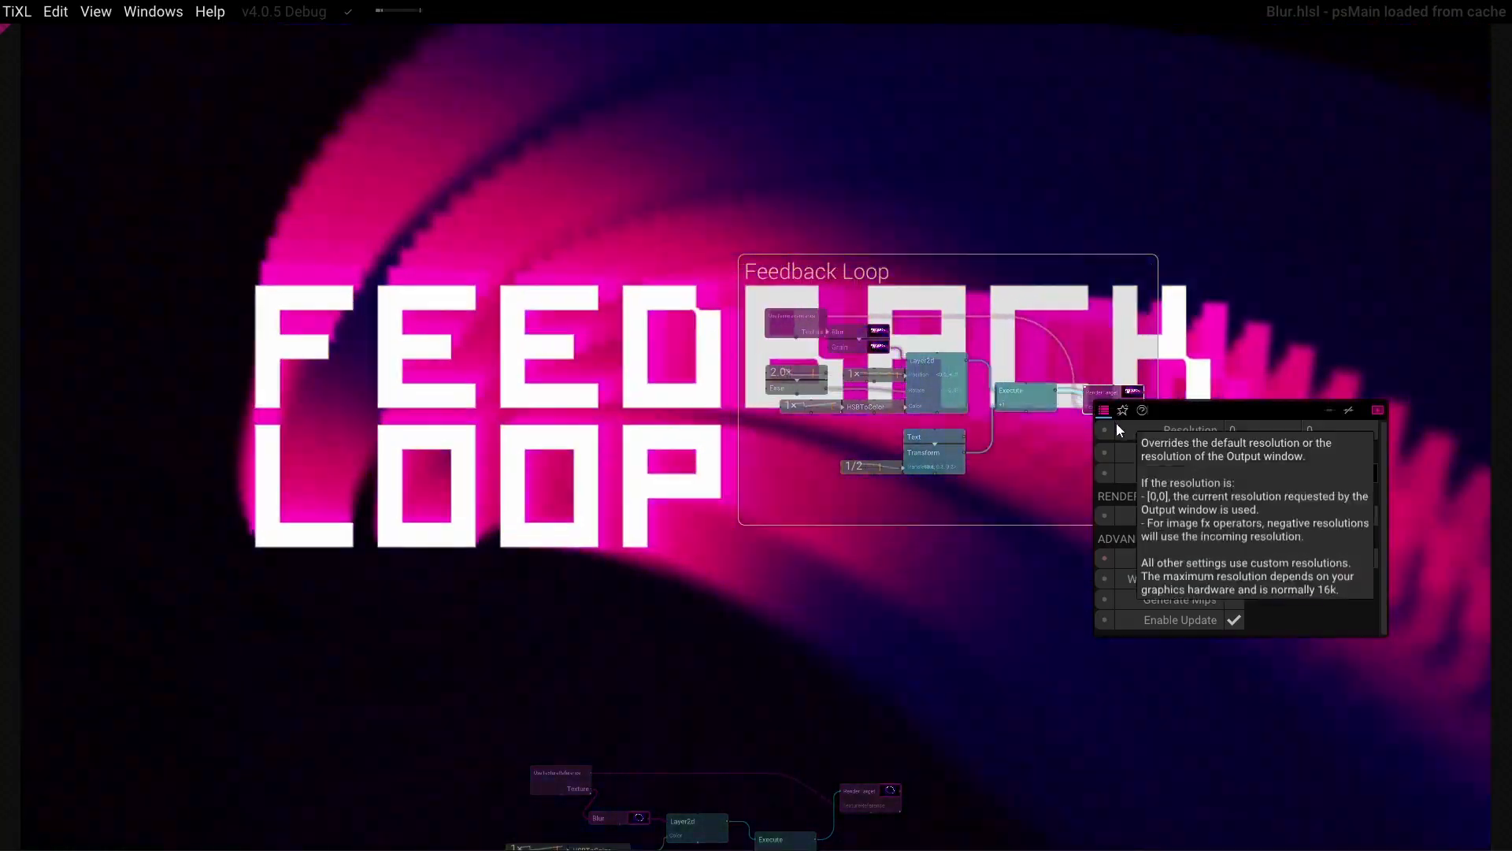
# Look over the Feedback Loop example's node graph and switch the output back to the RenderTarget of the radial points graph
pyautogui.scroll(5, 922, 417)
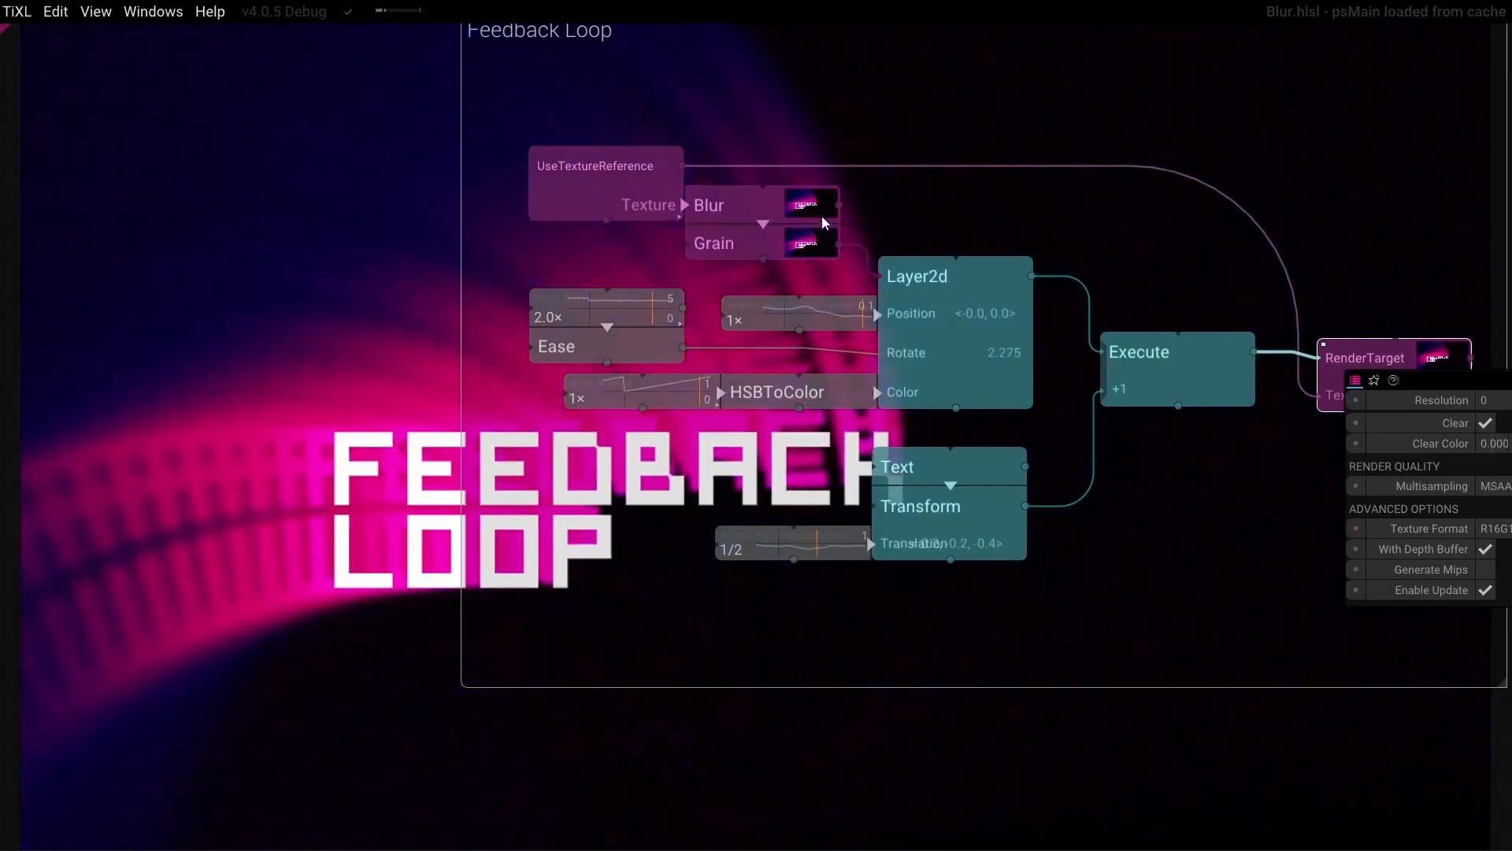
pyautogui.scroll(-3, 1004, 613)
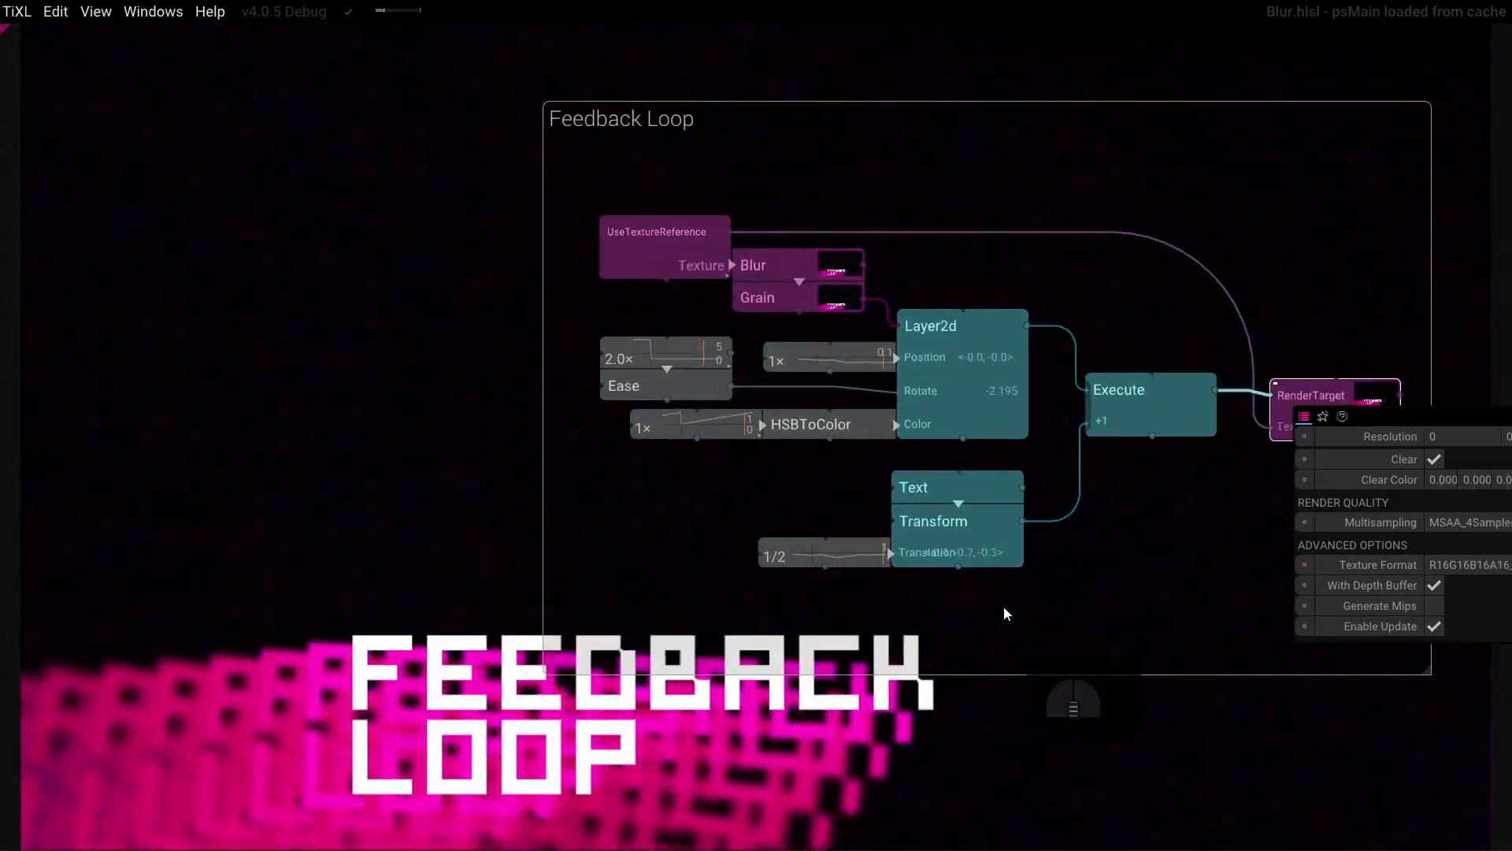
pyautogui.moveTo(993, 675); pyautogui.dragTo(920, 564)
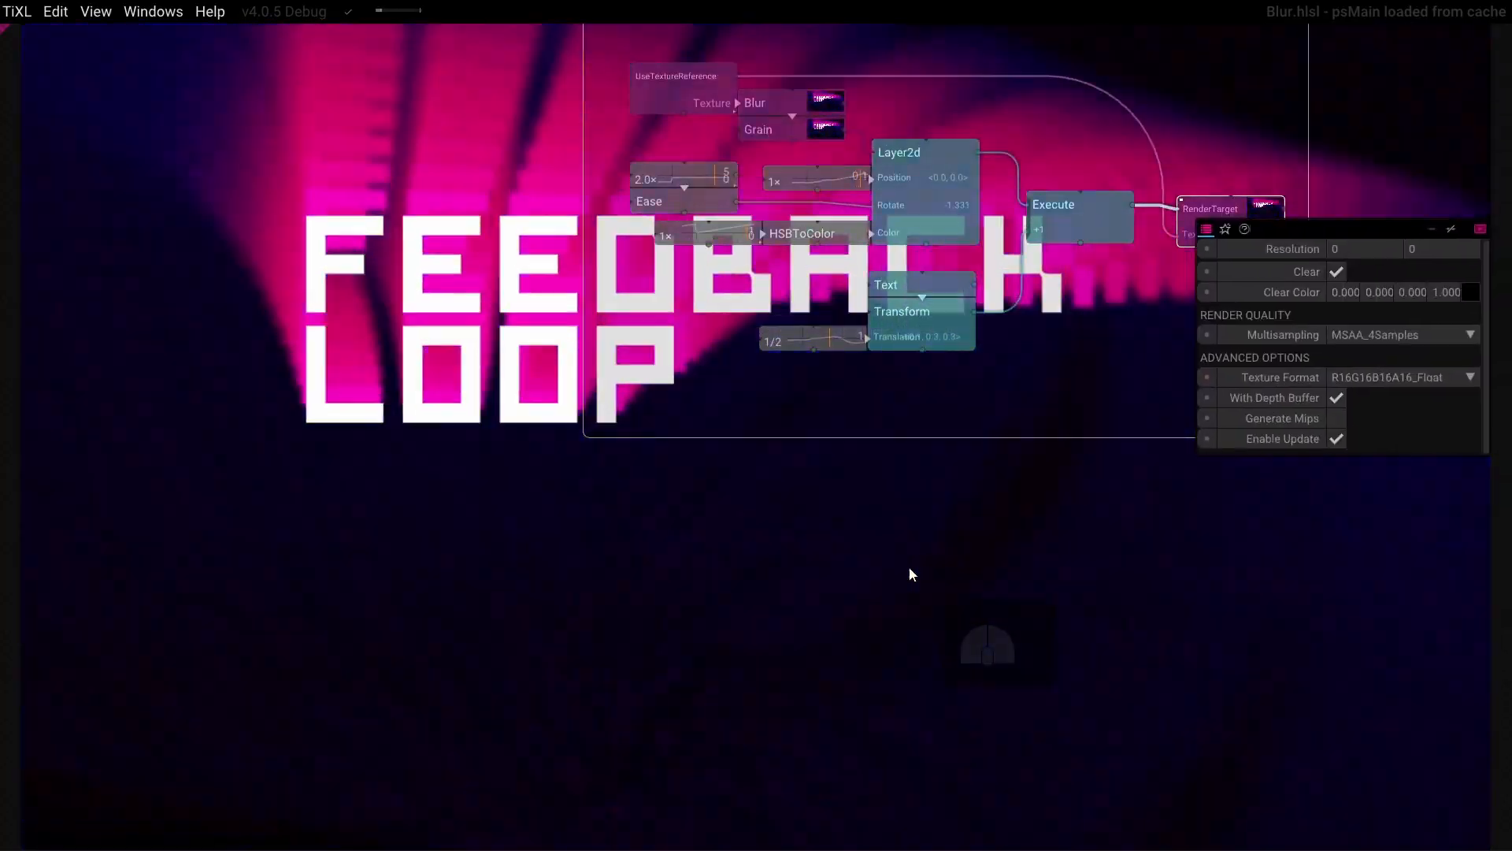
pyautogui.moveTo(852, 629); pyautogui.dragTo(888, 394)
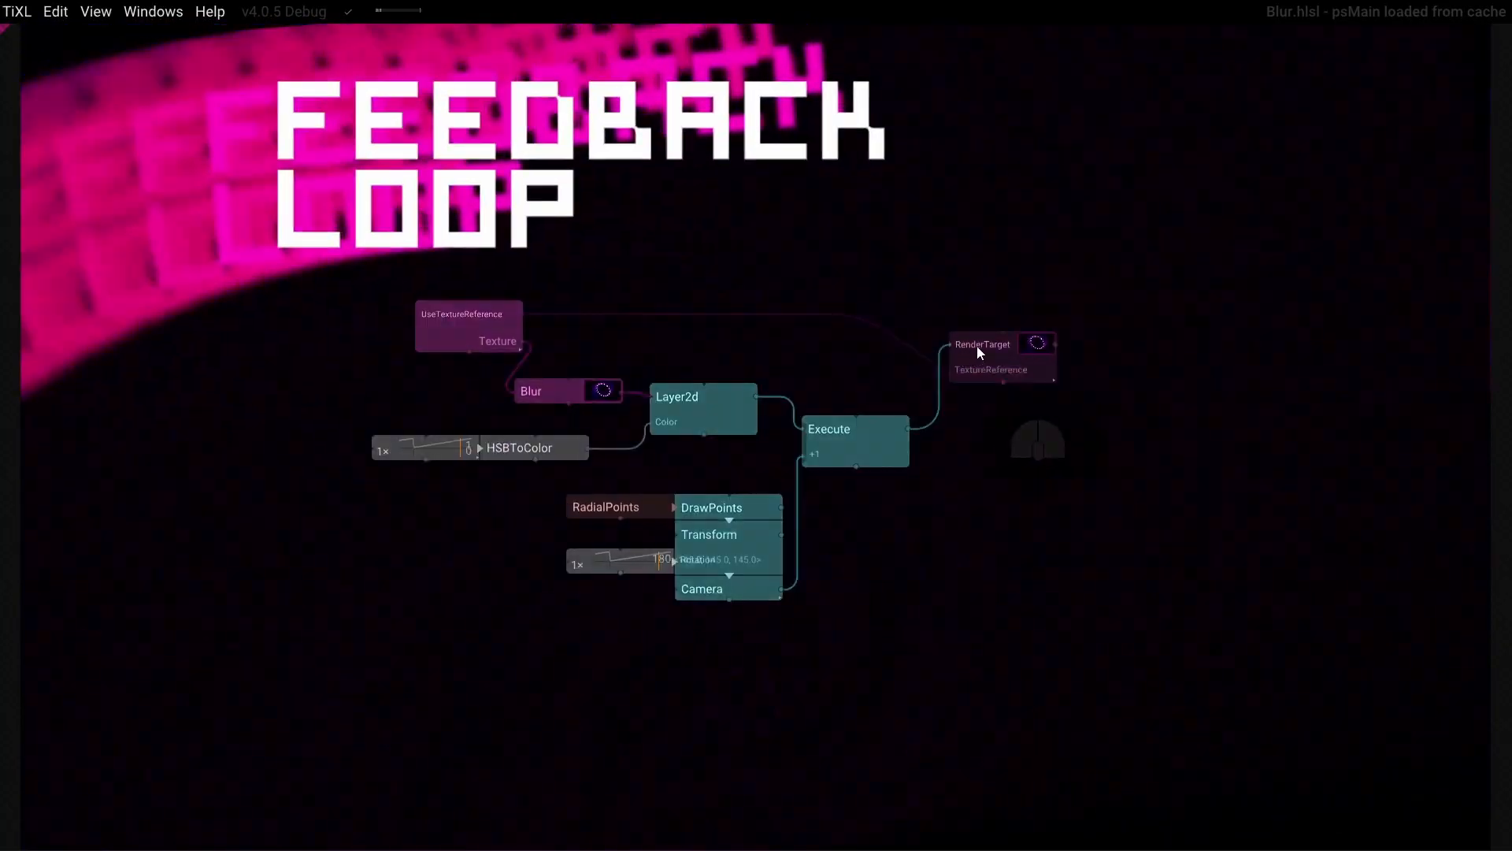
pyautogui.click(977, 352)
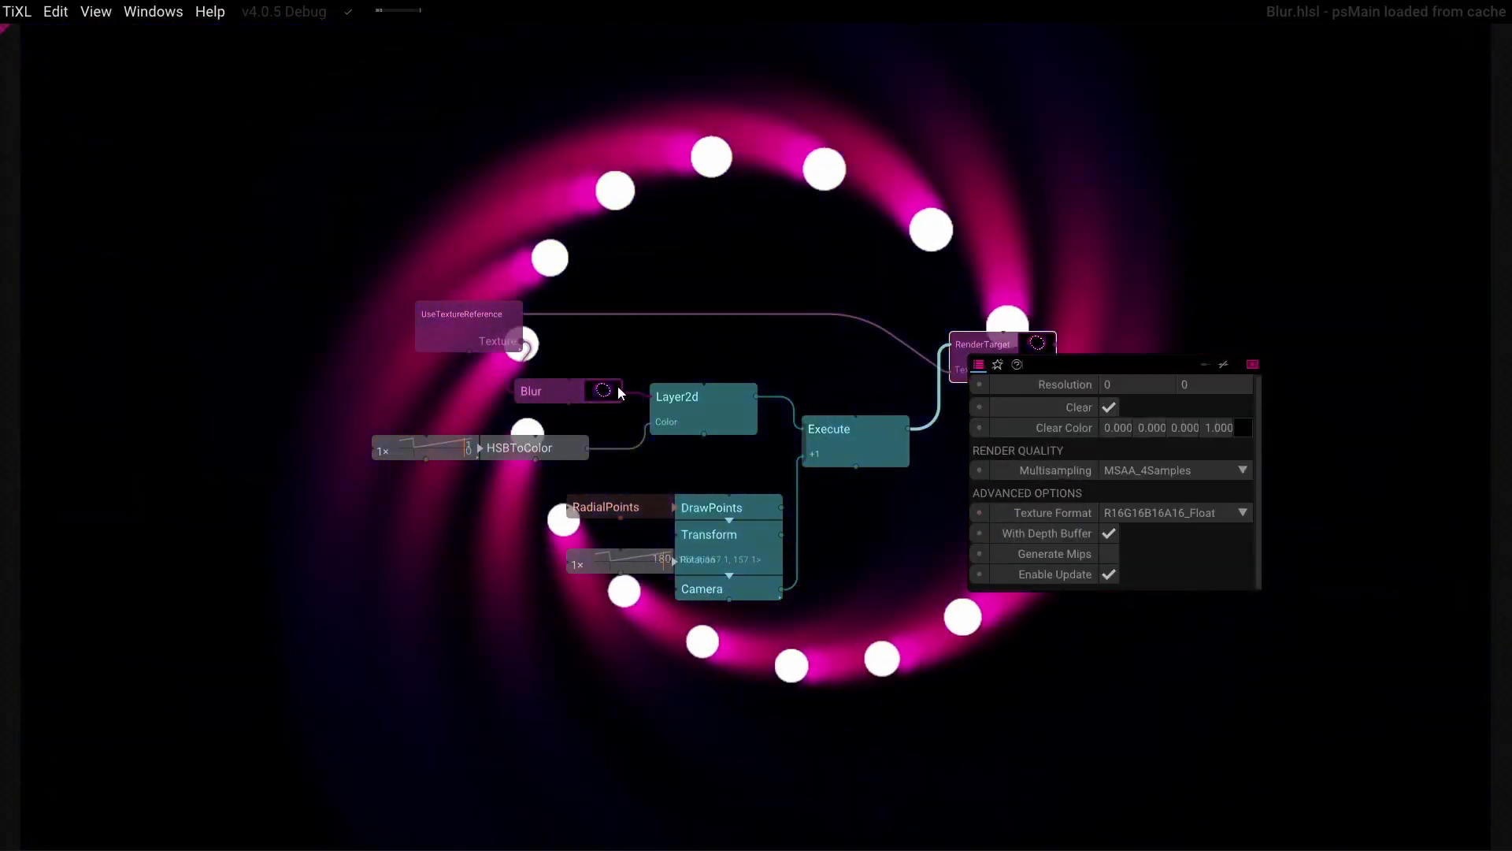
# Add a Displace node directly after Blur
pyautogui.click(429, 335)
pyautogui.click(508, 211)
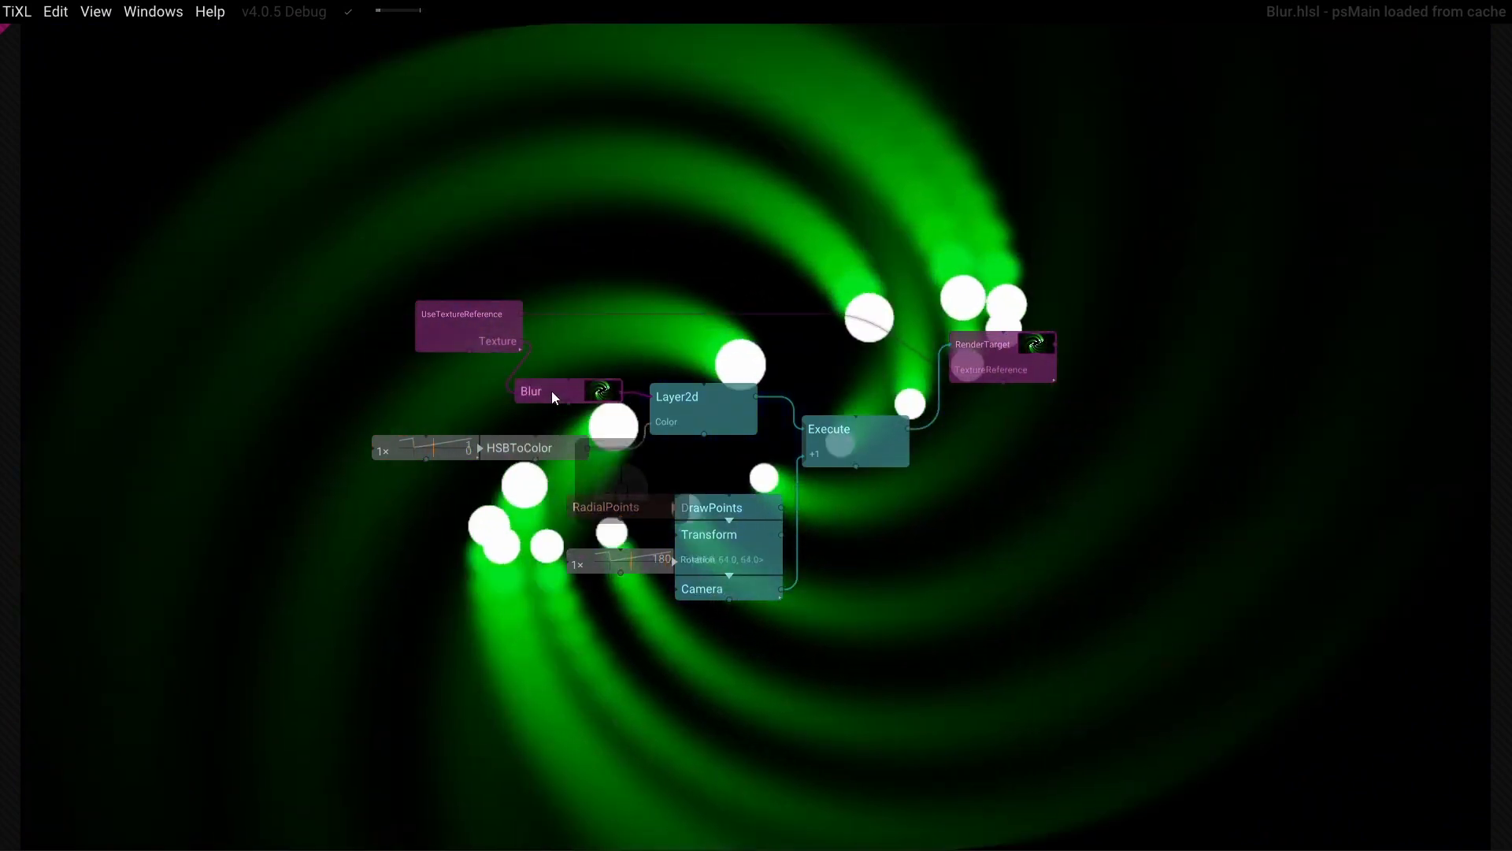
pyautogui.click(551, 391)
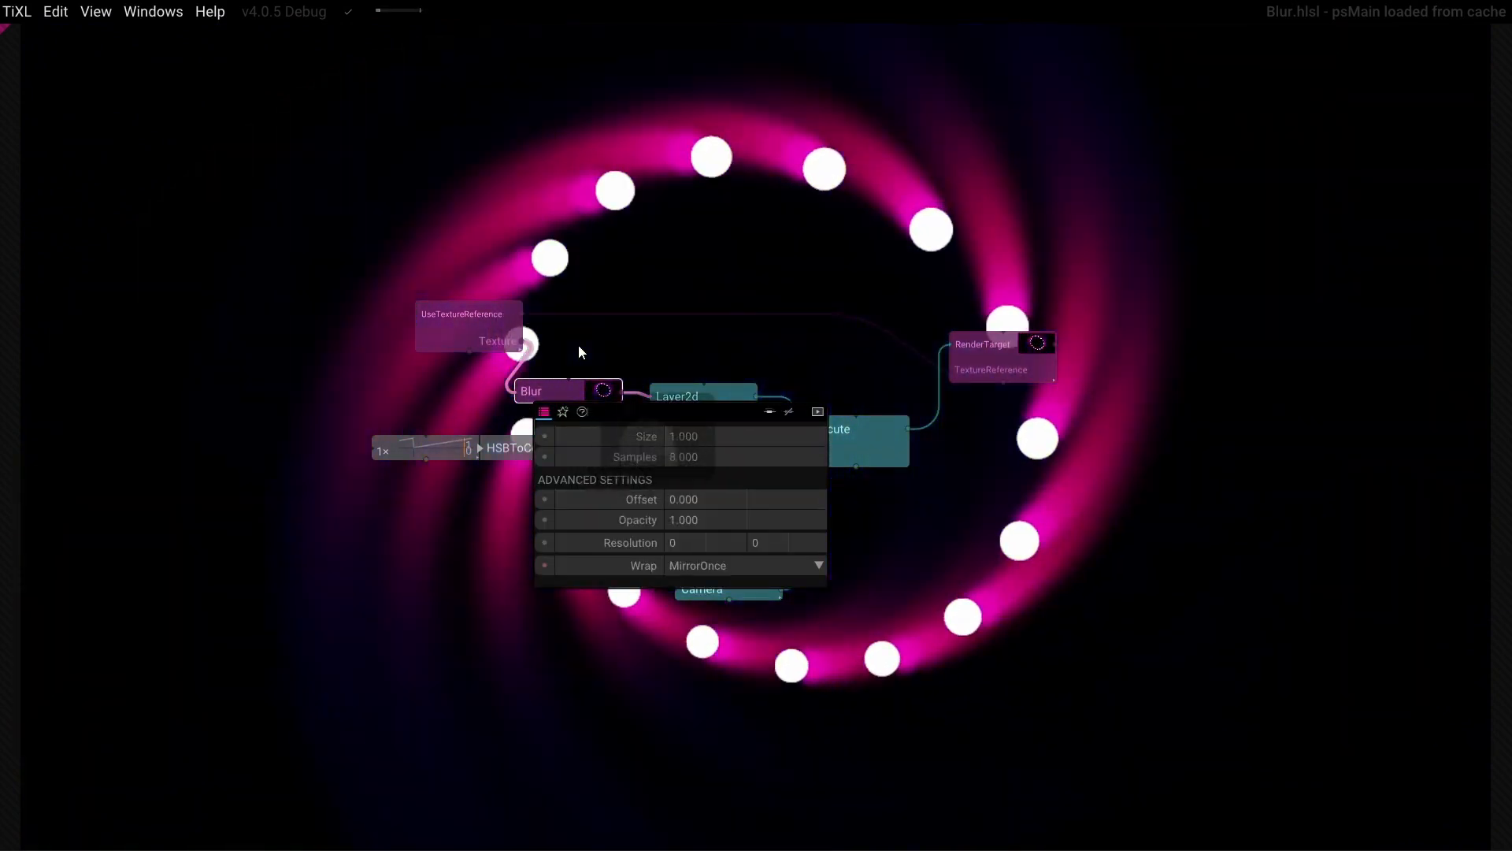
pyautogui.click(579, 345)
pyautogui.scroll(4, 574, 393)
pyautogui.click(564, 387)
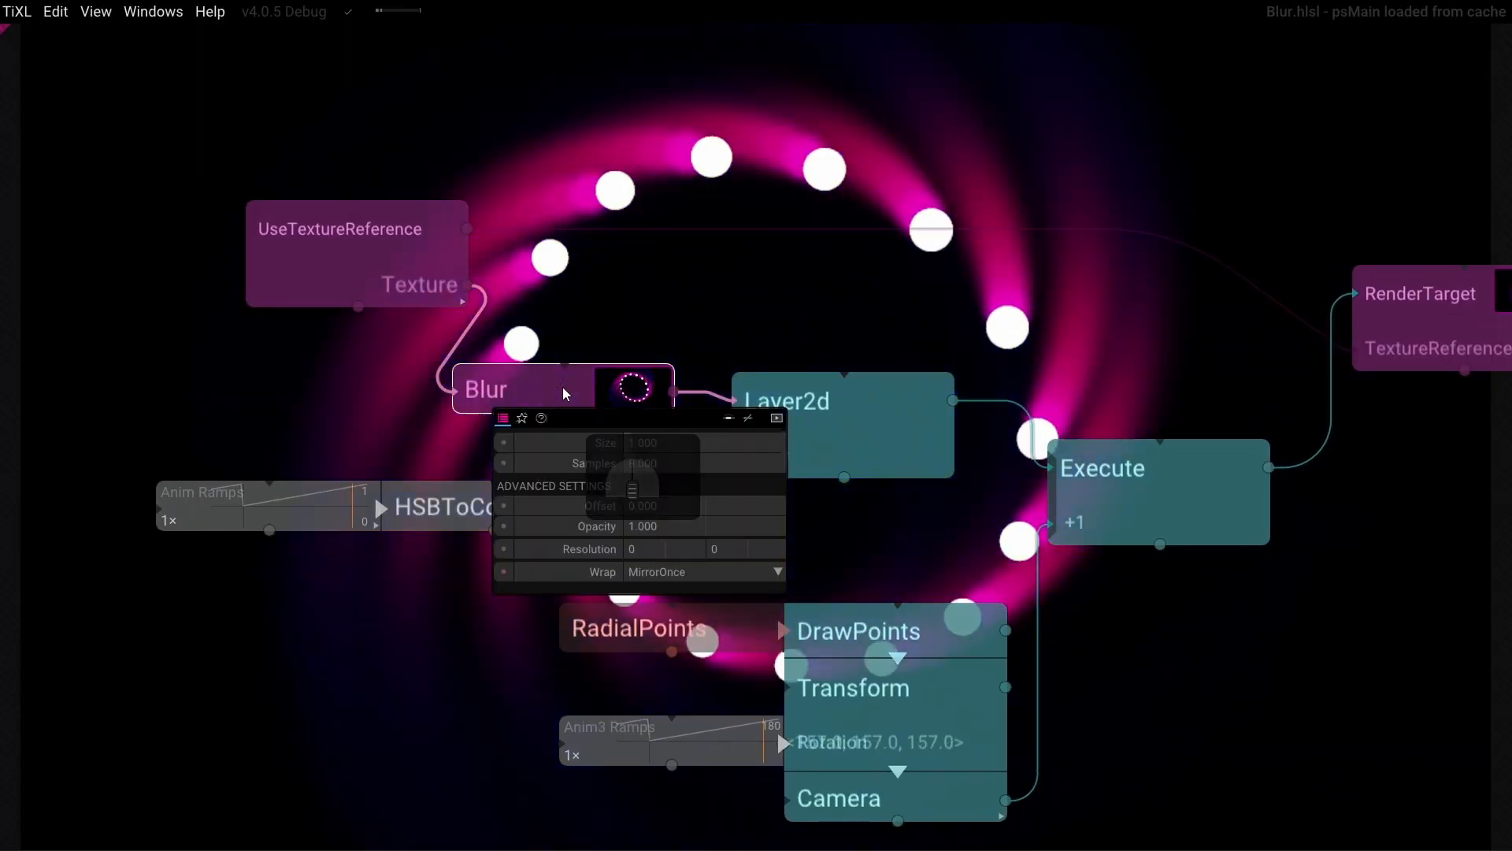
pyautogui.press('Tab')
pyautogui.write('di')
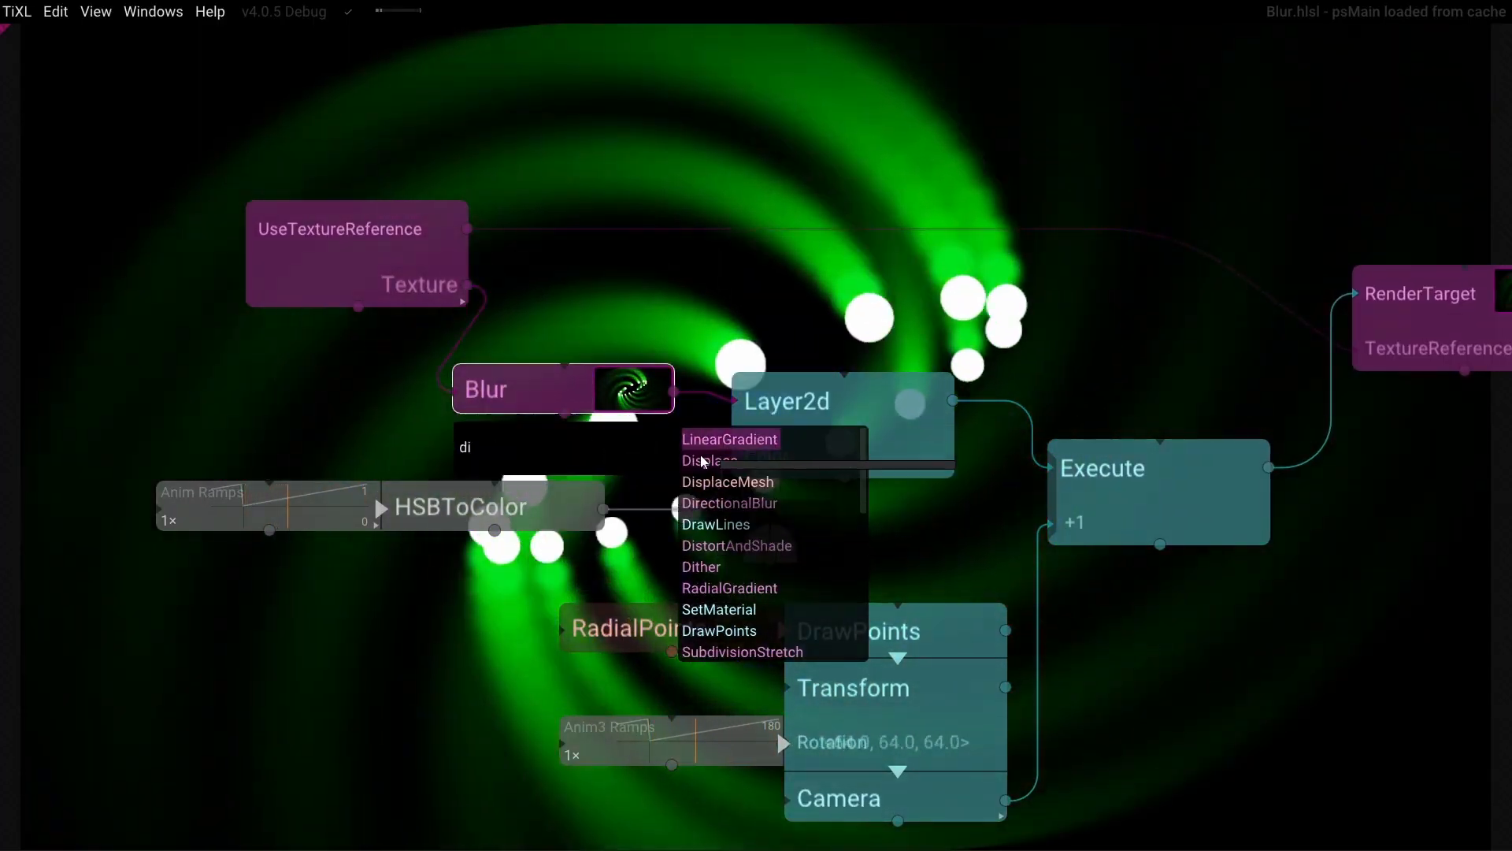
pyautogui.click(704, 461)
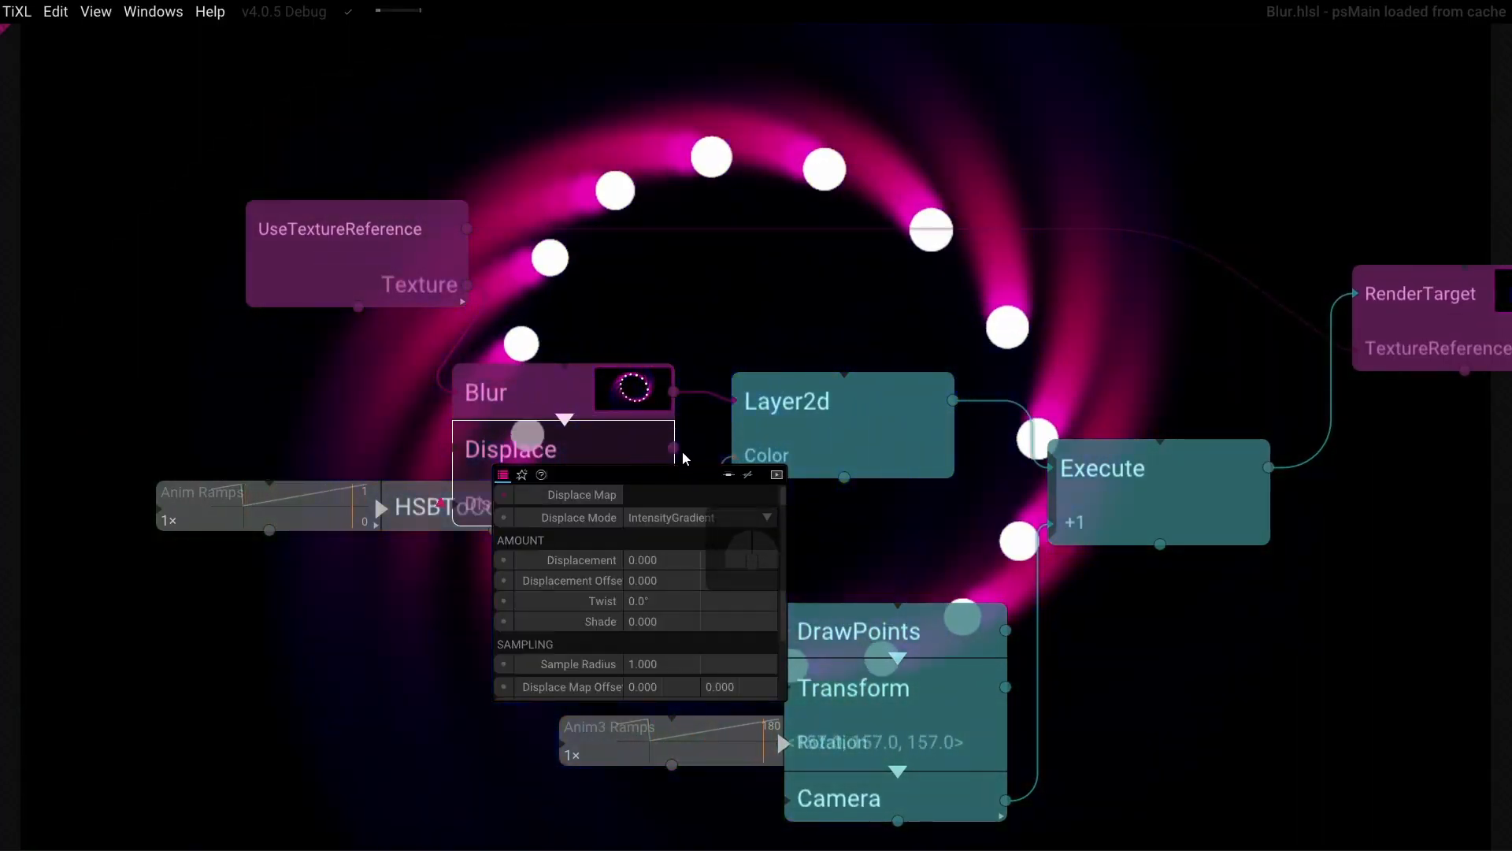
# Connect the Displace output to Layer2d, stack Blur and Displace on top of Layer2d, and move UseTextureReference higher
pyautogui.click(704, 424)
pyautogui.moveTo(674, 447); pyautogui.dragTo(735, 401)
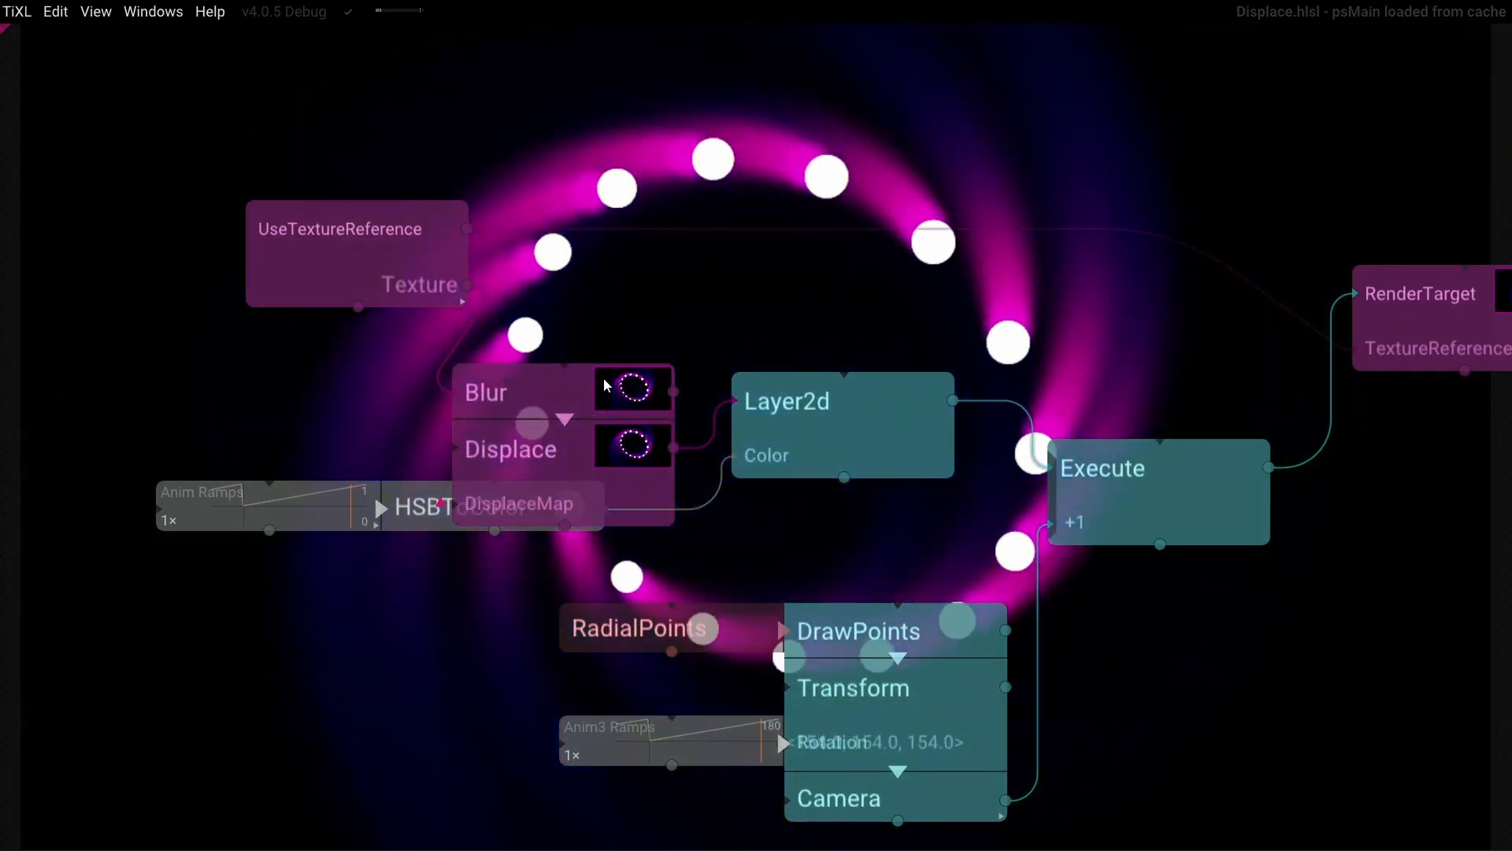
pyautogui.moveTo(688, 297); pyautogui.dragTo(880, 294)
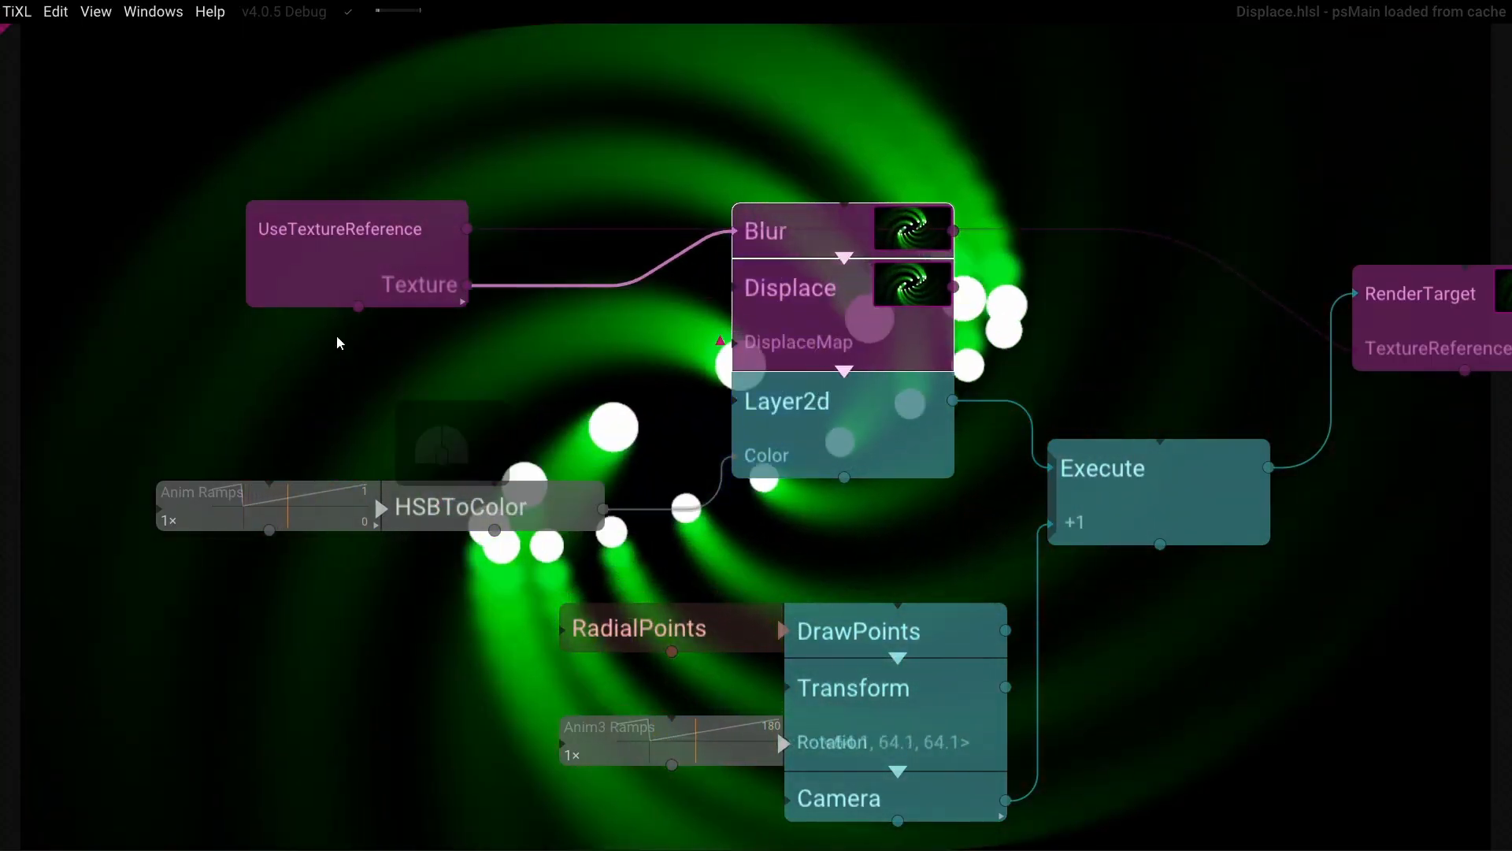
pyautogui.moveTo(364, 241); pyautogui.dragTo(384, 122)
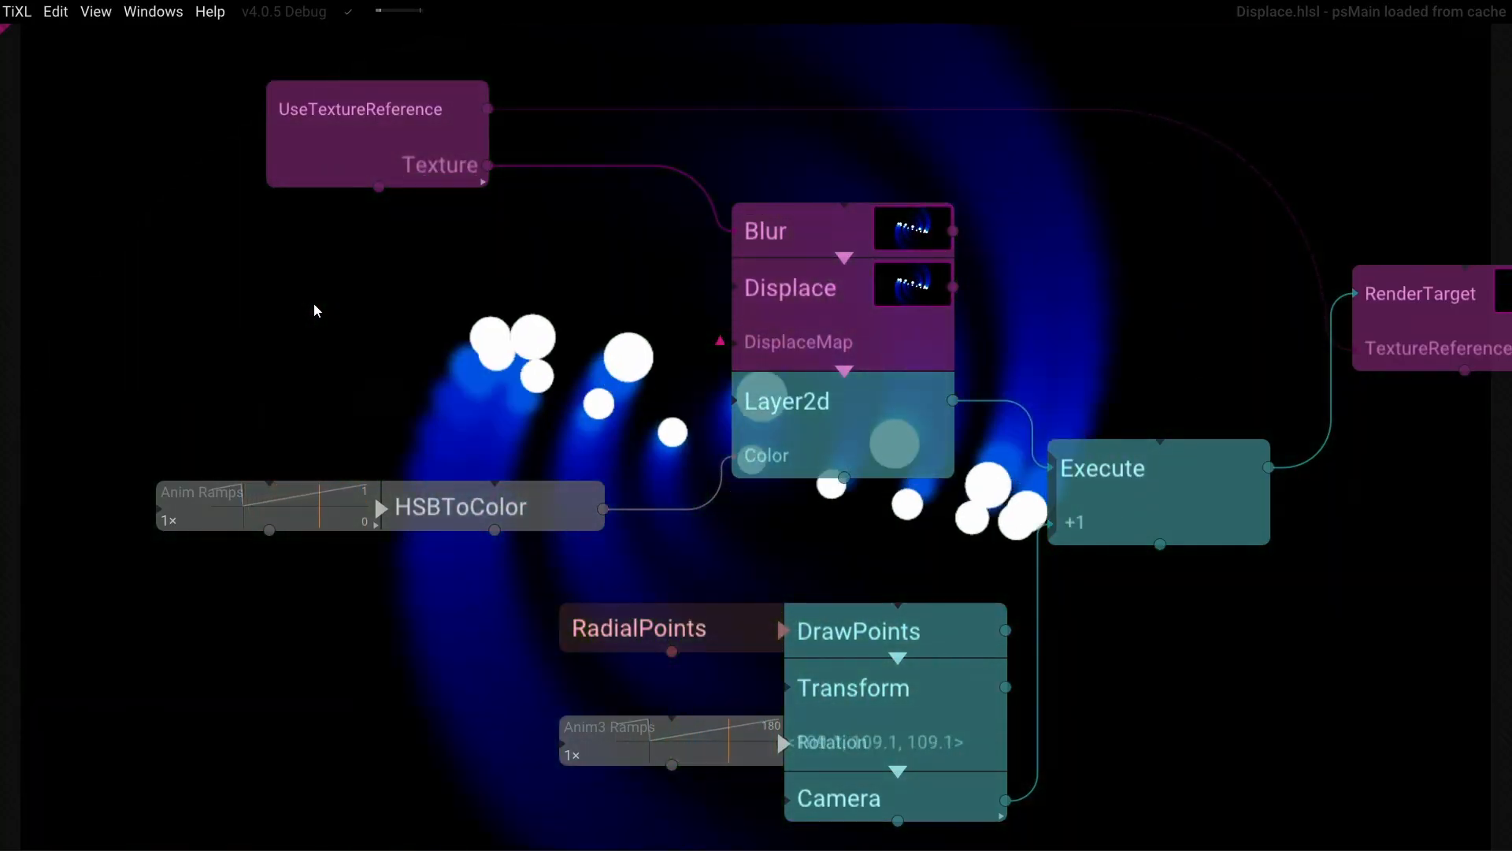
# Feed a new ShardNoise node into the DisplaceMap input of Displace and set its Displacement to 0.050
pyautogui.doubleClick(314, 304)
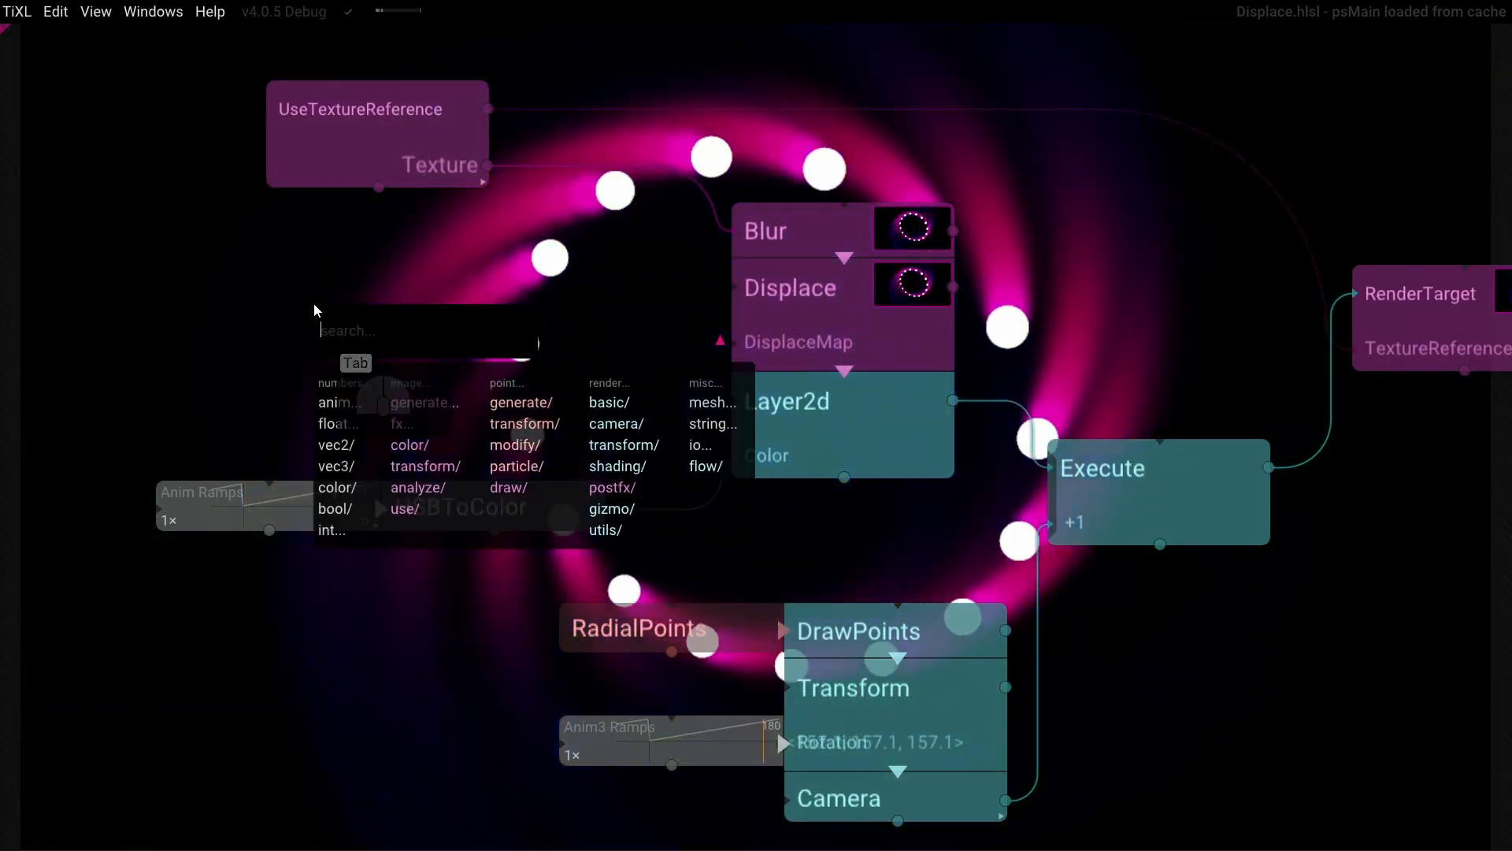
pyautogui.write('shar')
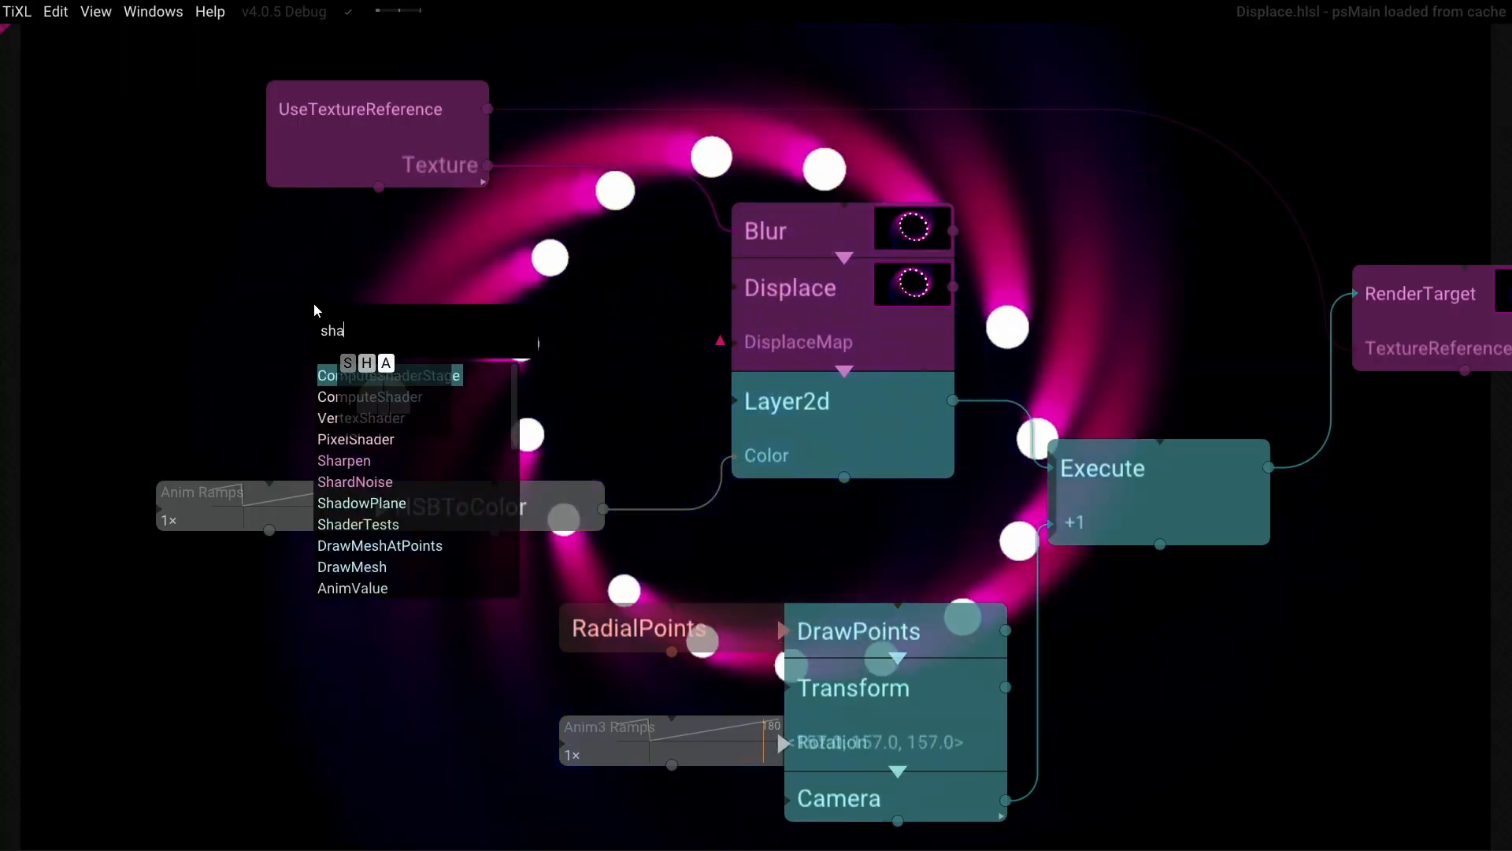
pyautogui.press('Down')
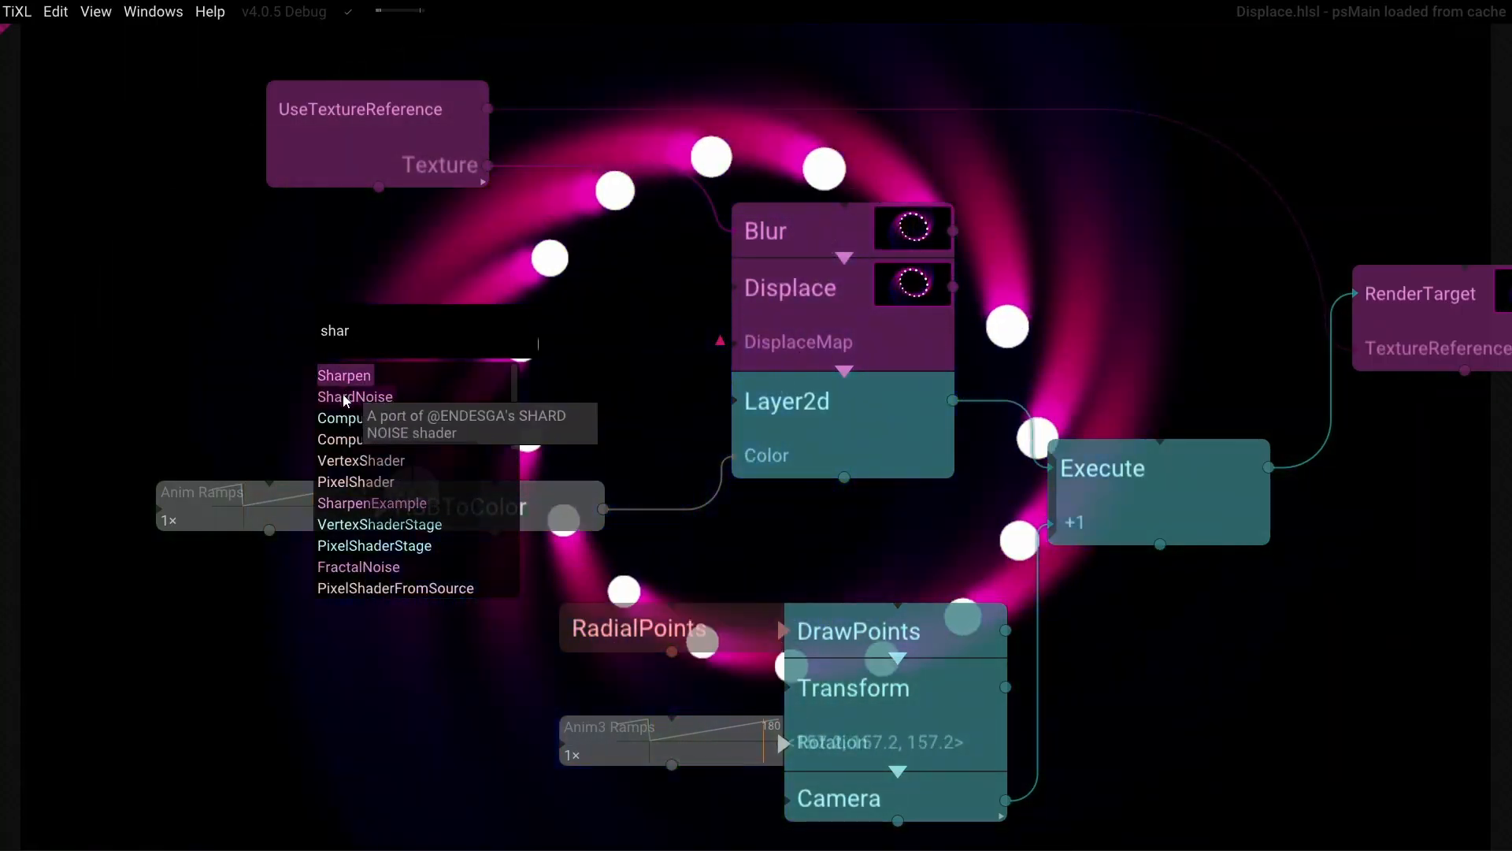
pyautogui.press('Return')
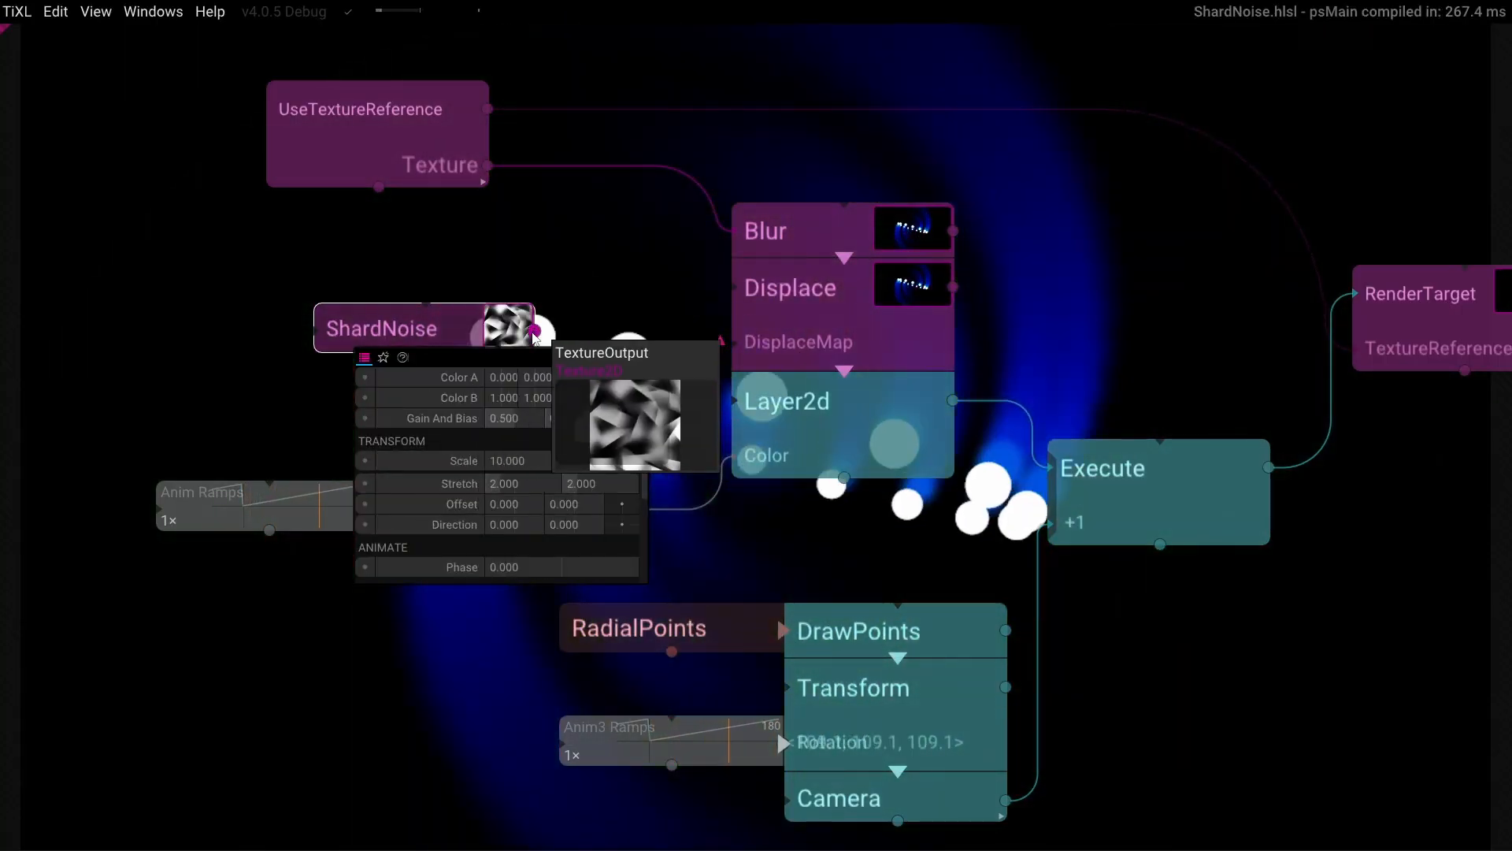
pyautogui.moveTo(535, 331); pyautogui.dragTo(732, 342)
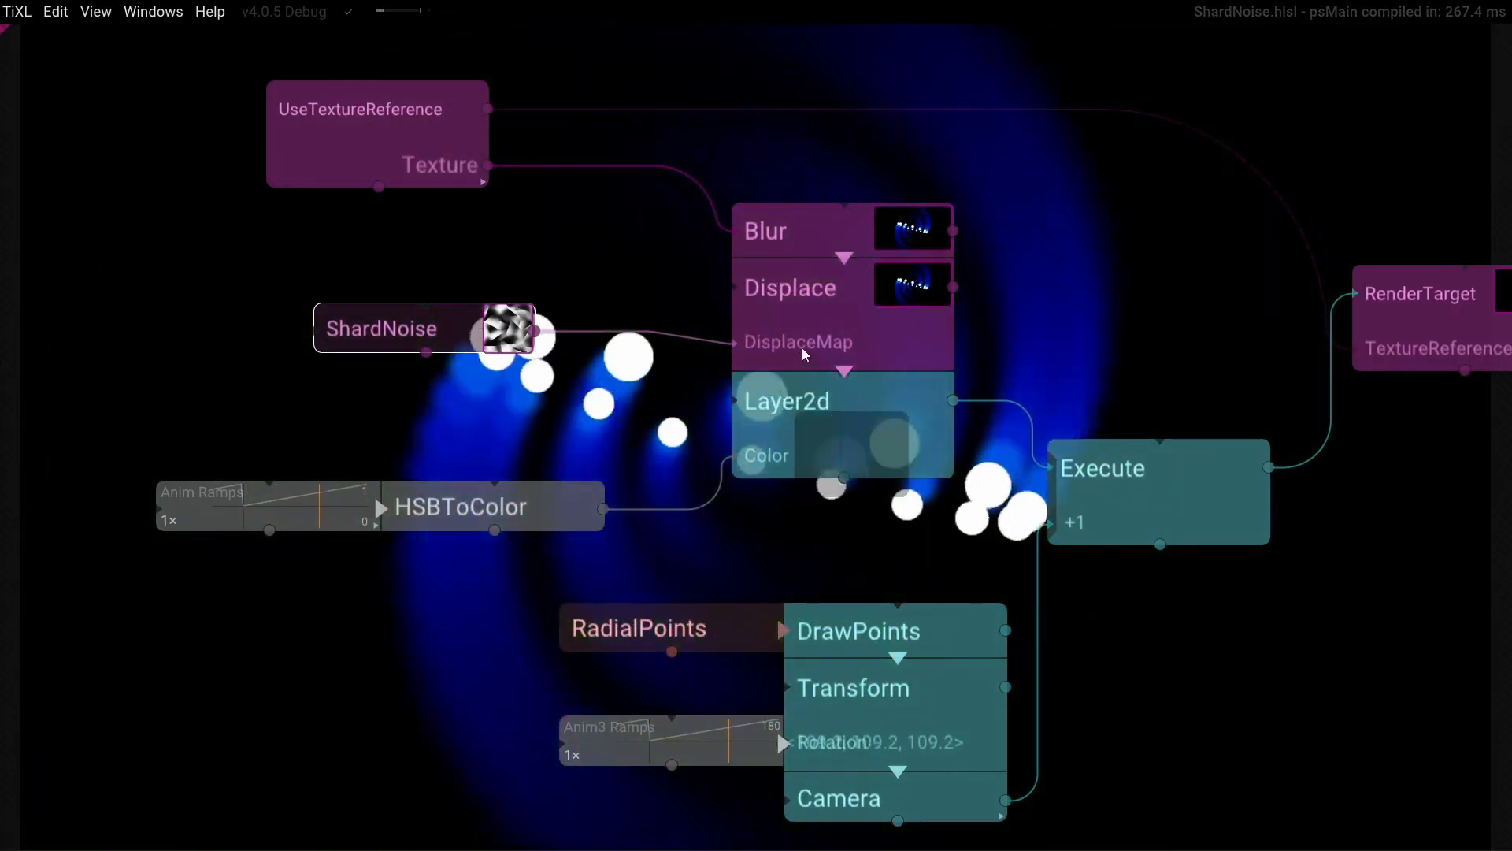
pyautogui.click(805, 351)
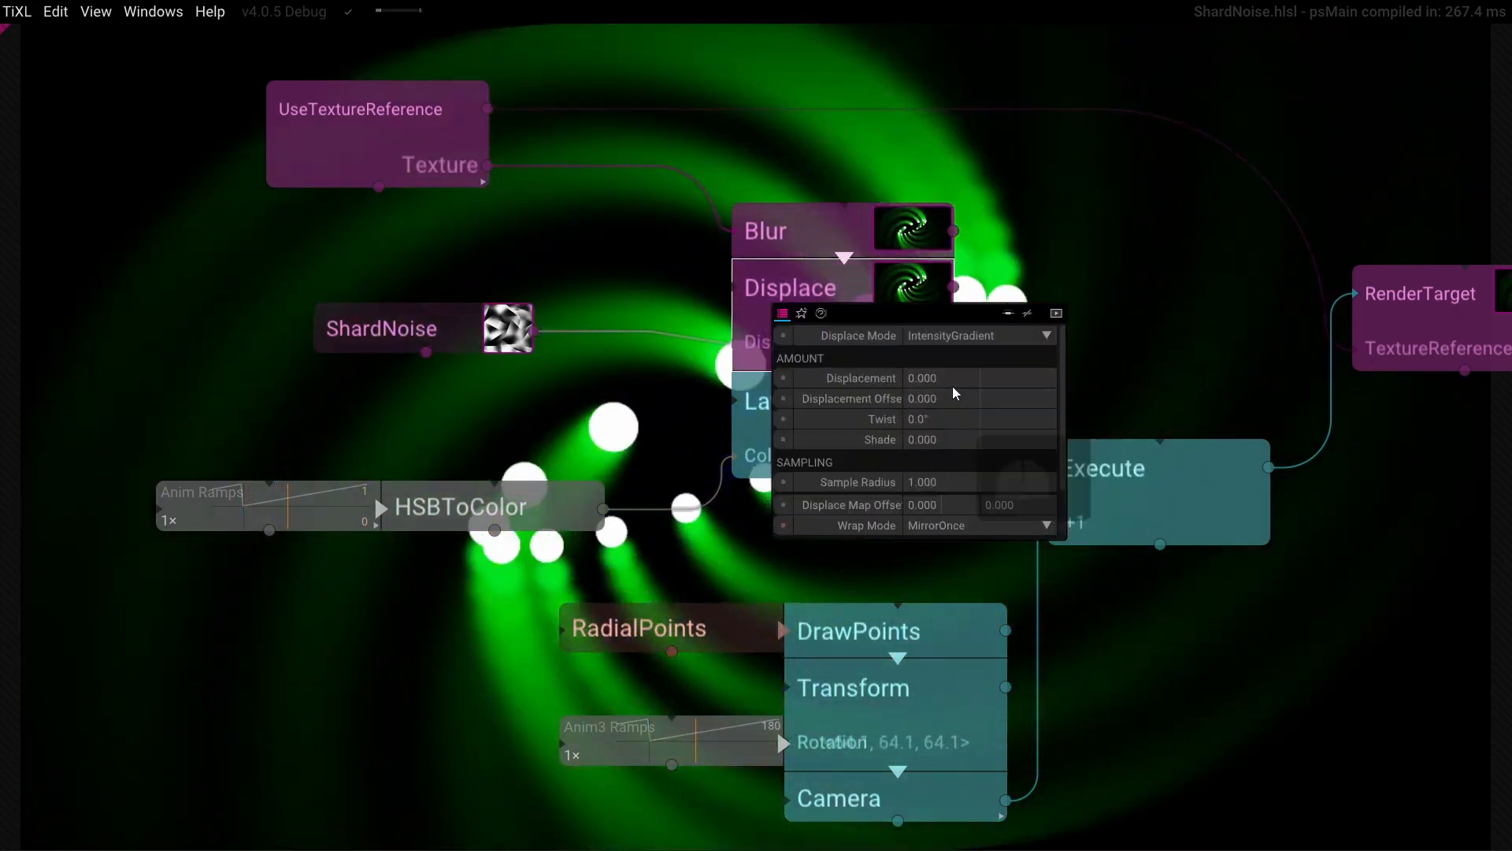
pyautogui.moveTo(956, 393)
pyautogui.mouseDown()
pyautogui.moveTo(1002, 376)
pyautogui.moveTo(970, 378)
pyautogui.mouseUp()
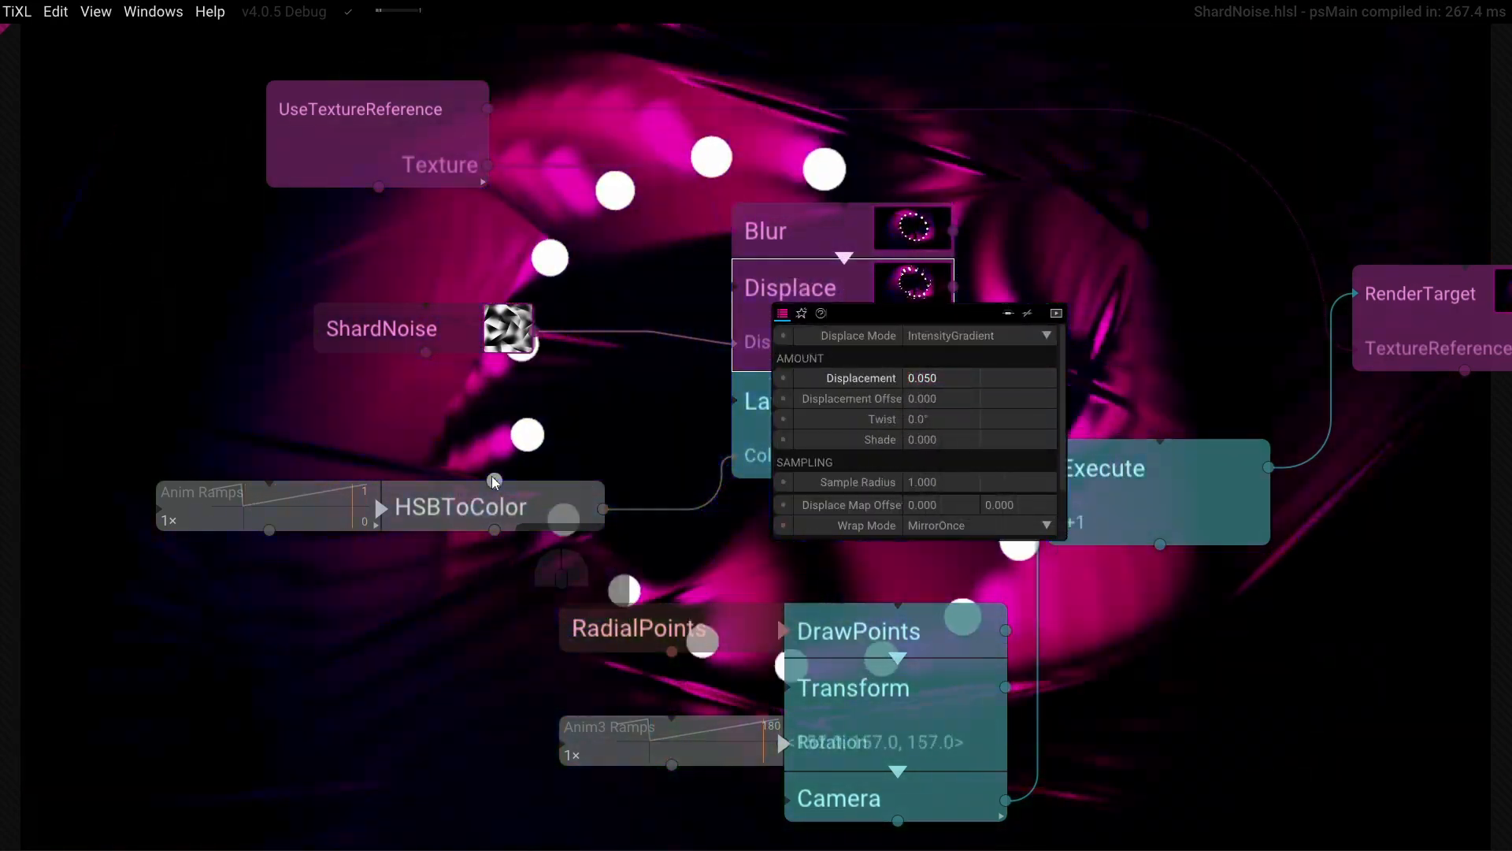
# Expose the Phase parameter of ShardNoise and drive it with a Time node
pyautogui.click(326, 325)
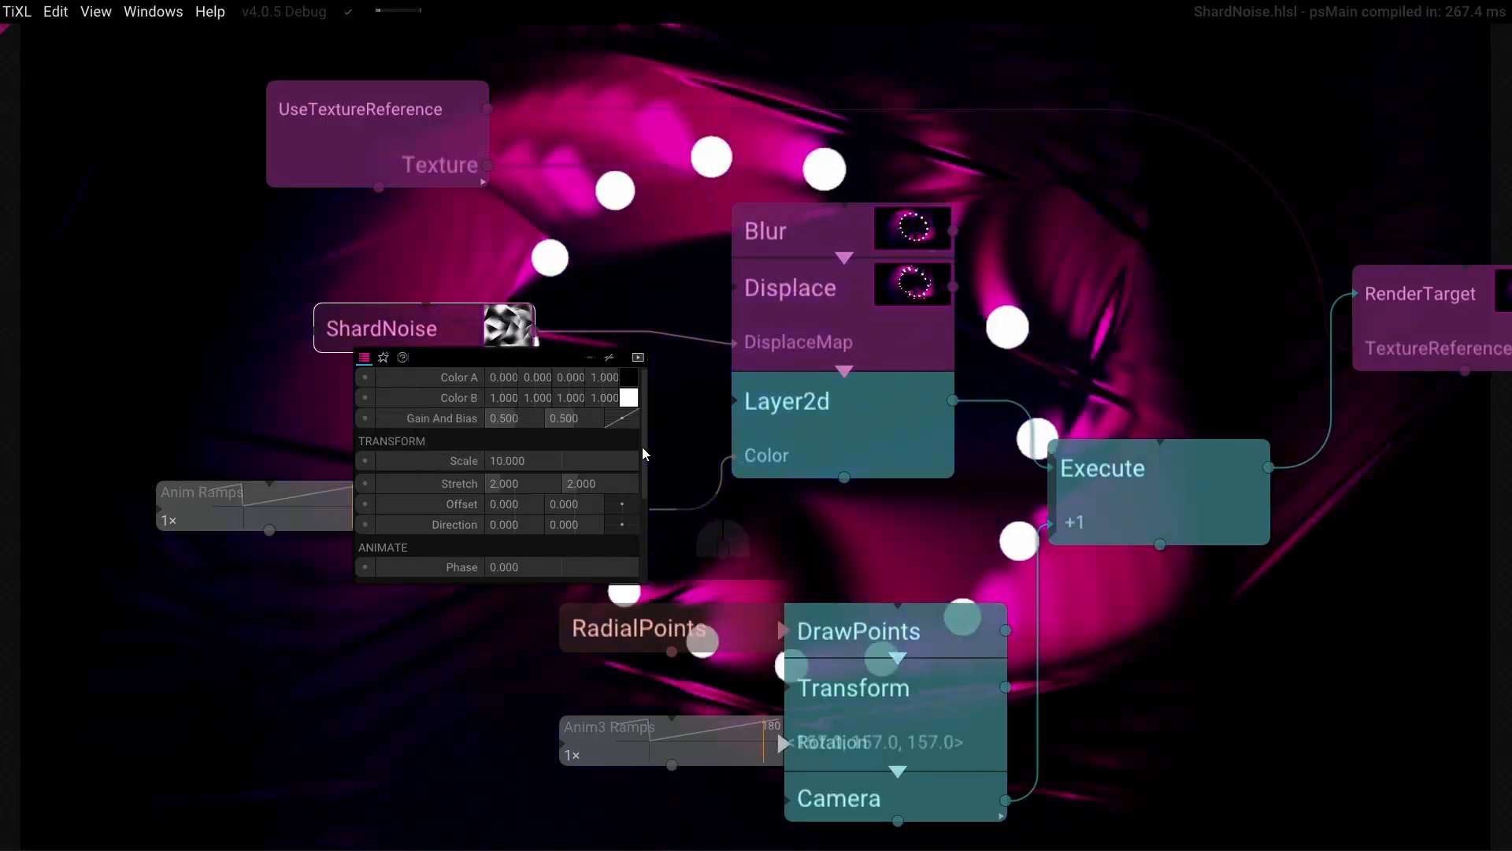
pyautogui.click(372, 563)
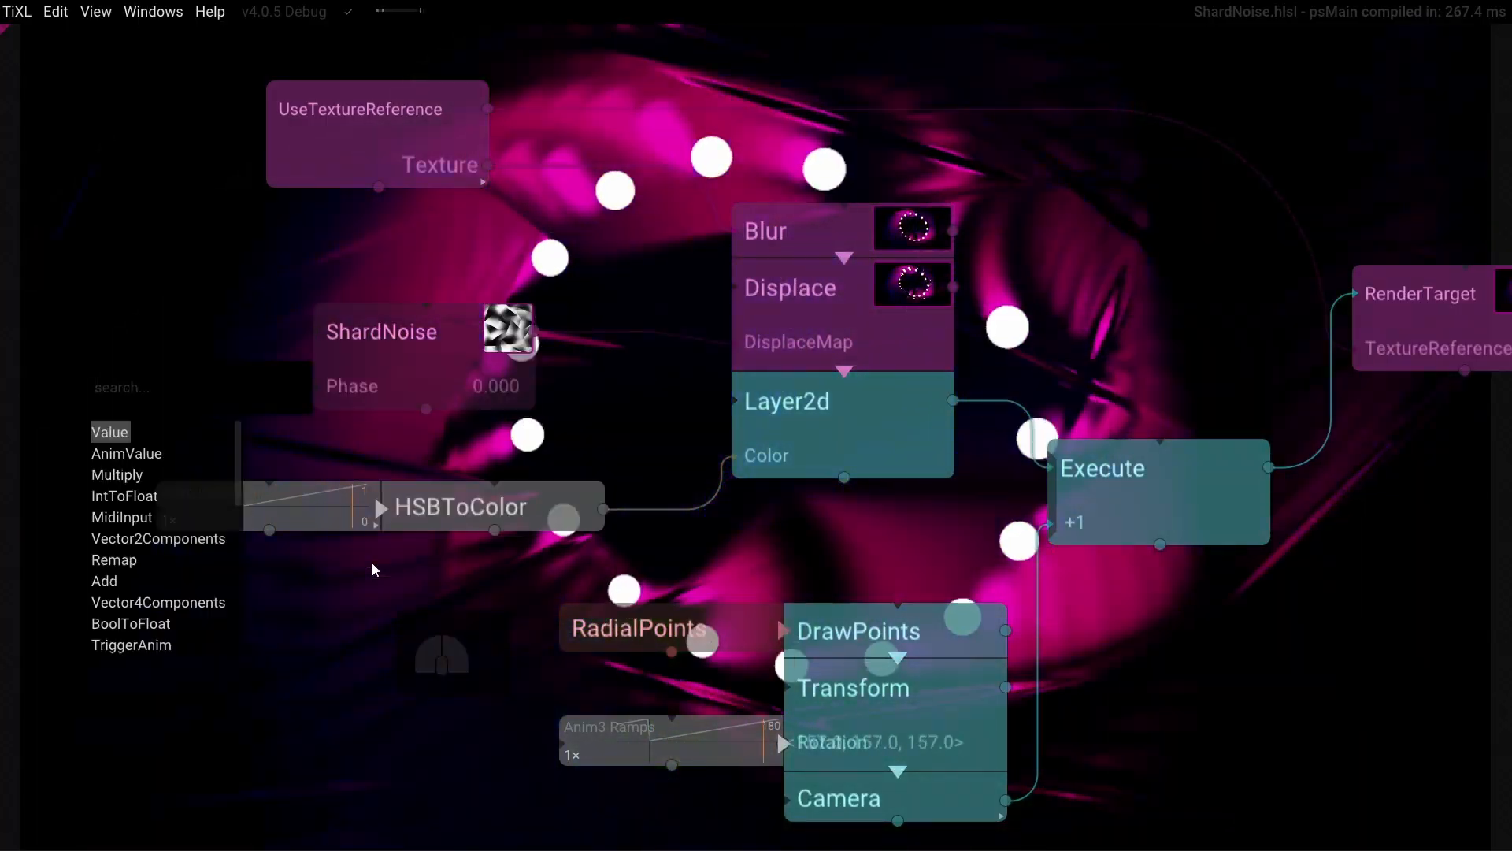
pyautogui.write('t')
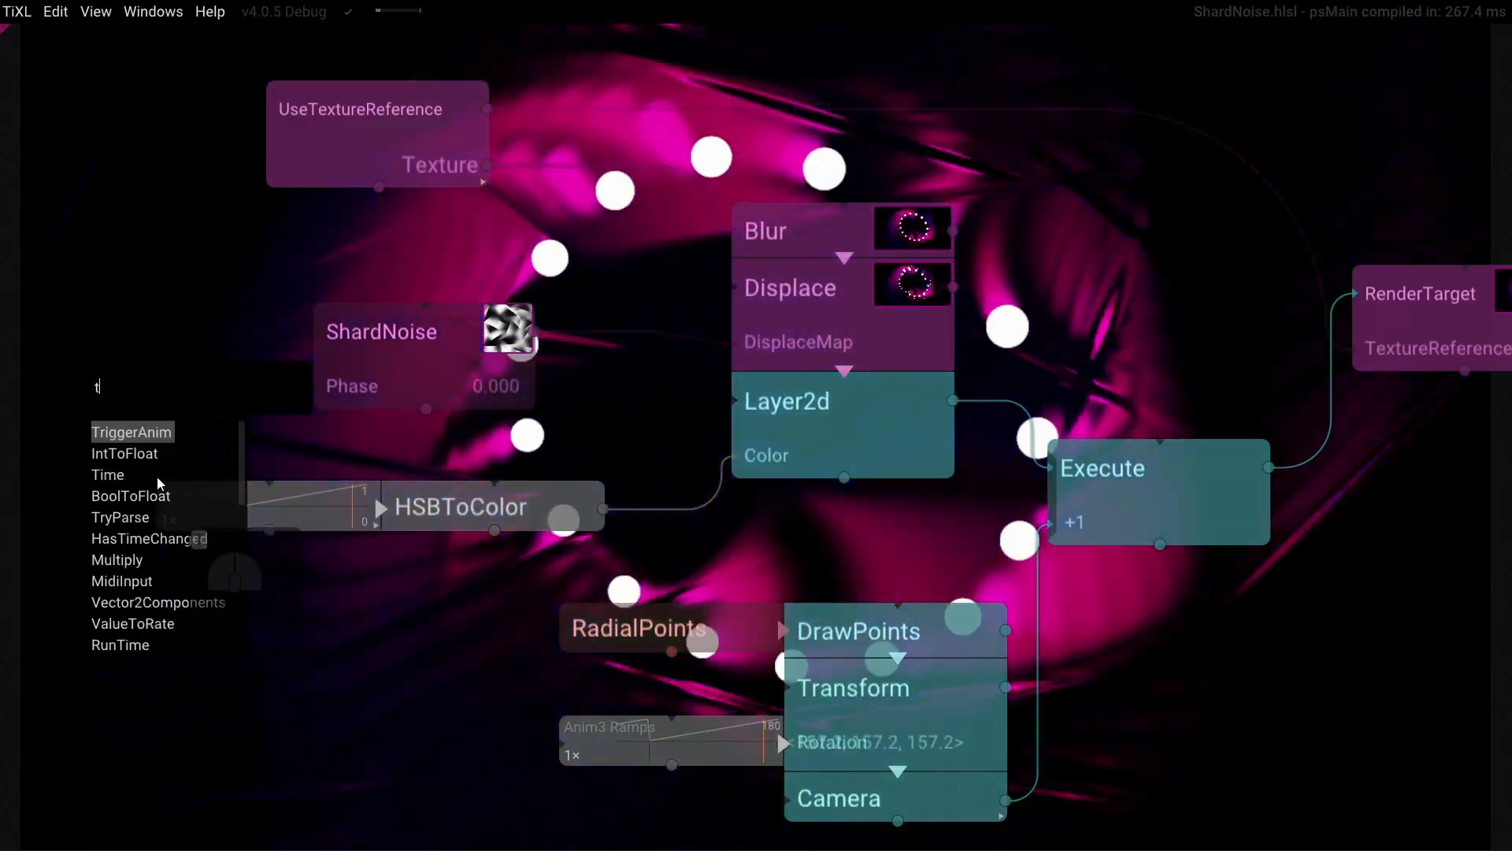
pyautogui.click(130, 474)
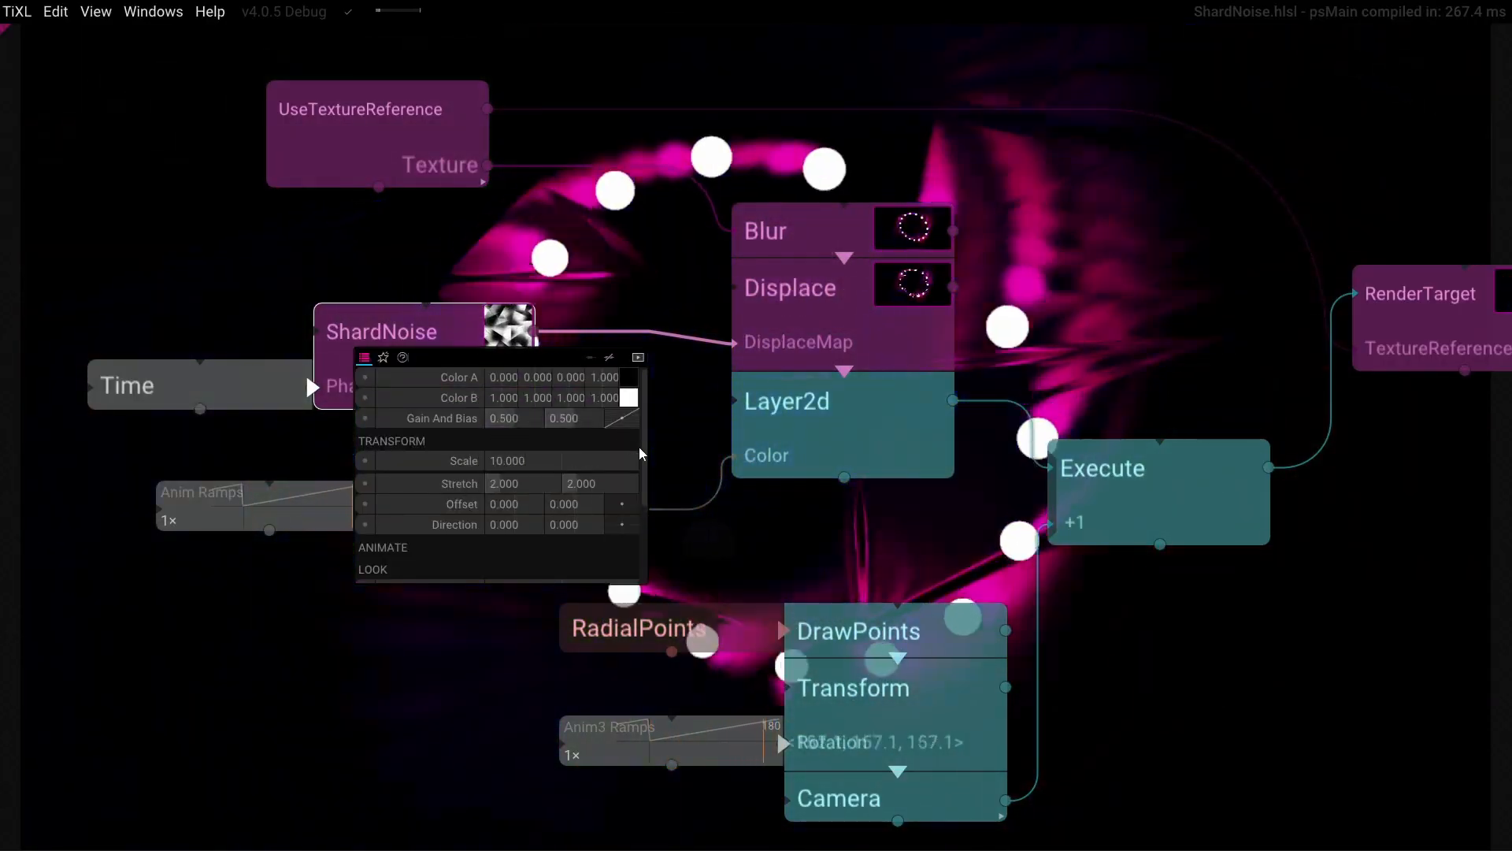
# Reroute the HSBToColor output from the Layer2d Color input to the Color input of DrawPoints
pyautogui.scroll(-5, 1117, 365)
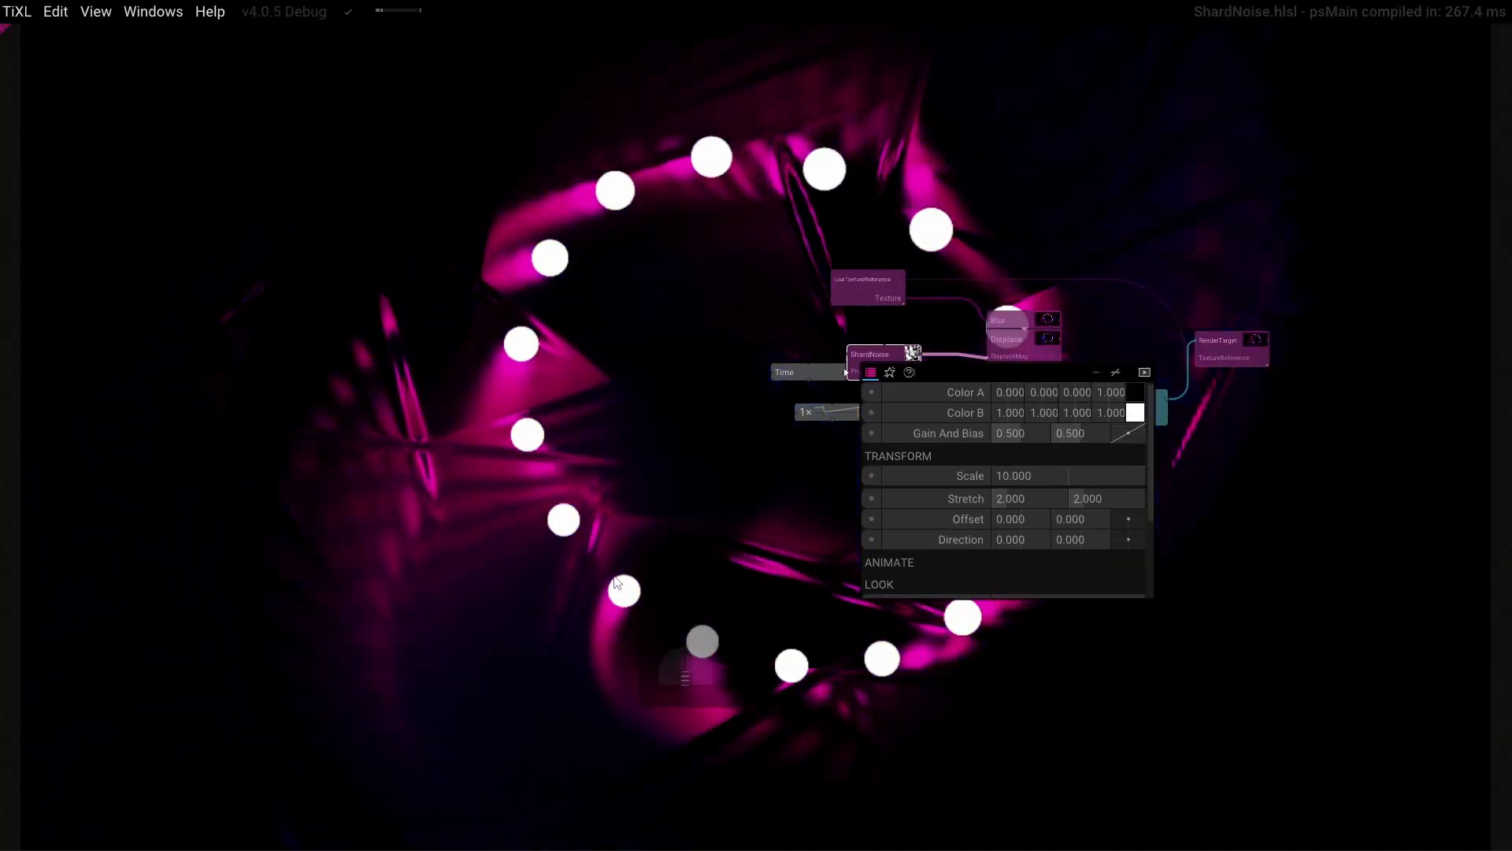
pyautogui.click(678, 652)
pyautogui.moveTo(937, 635); pyautogui.dragTo(662, 622)
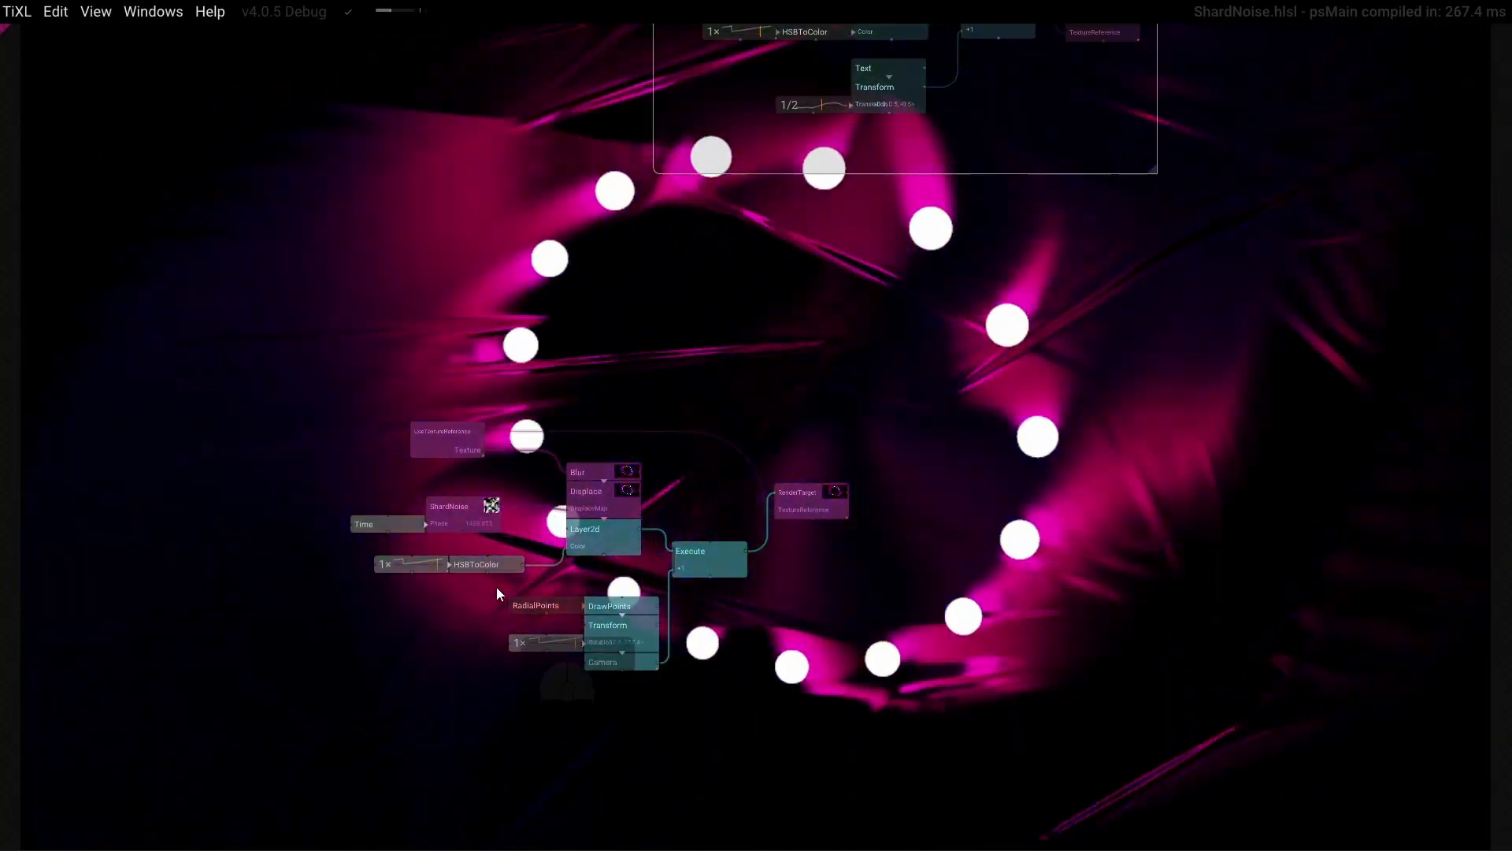
pyautogui.scroll(5, 495, 580)
pyautogui.moveTo(618, 526); pyautogui.dragTo(774, 632)
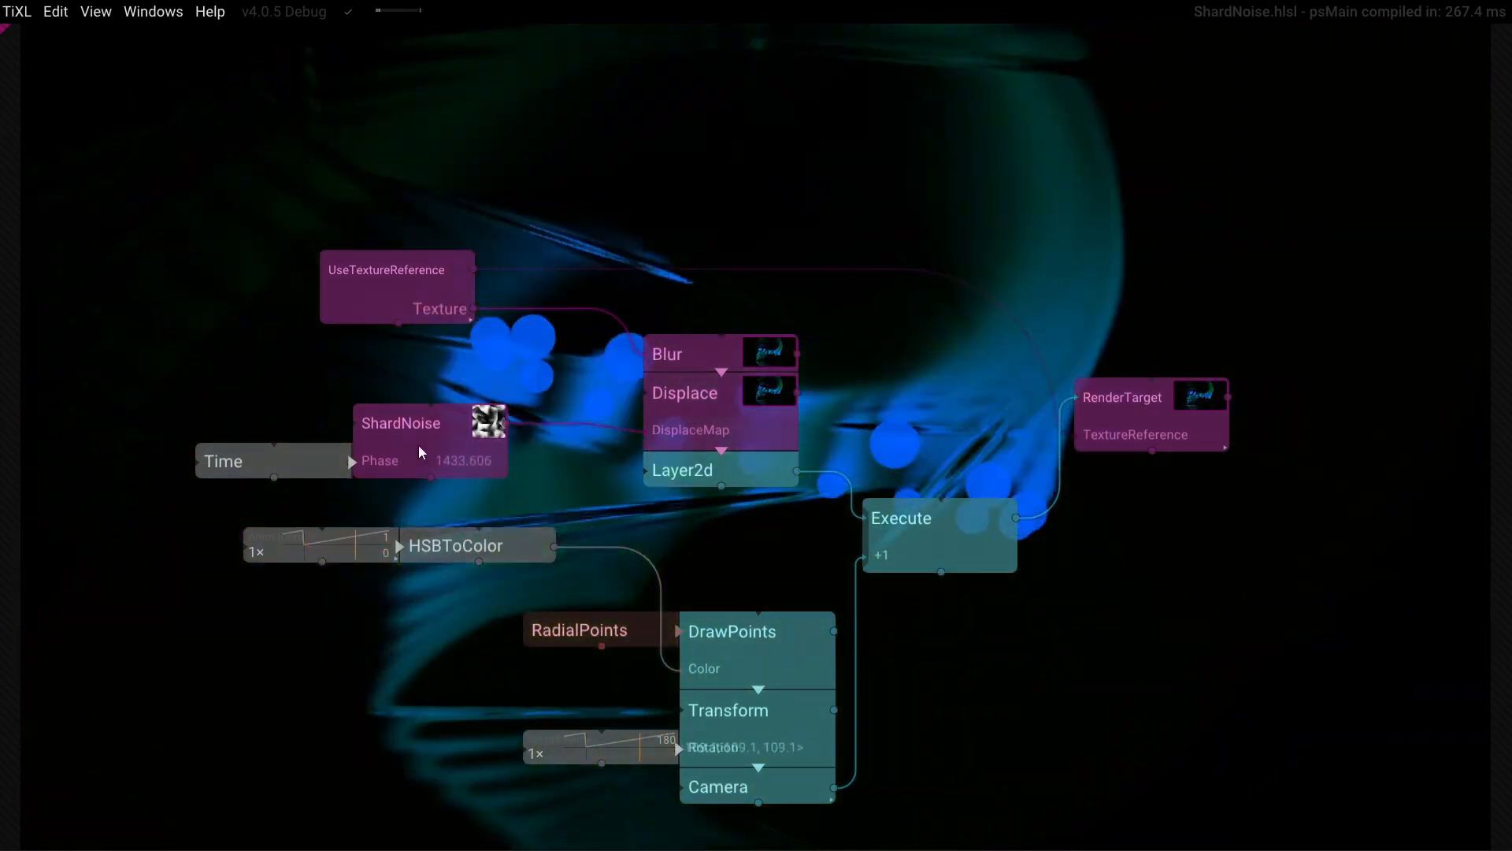
# Raise the ShardNoise Scale to about 10.85 and set the Displacement of the Displace node to 0.000
pyautogui.click(419, 444)
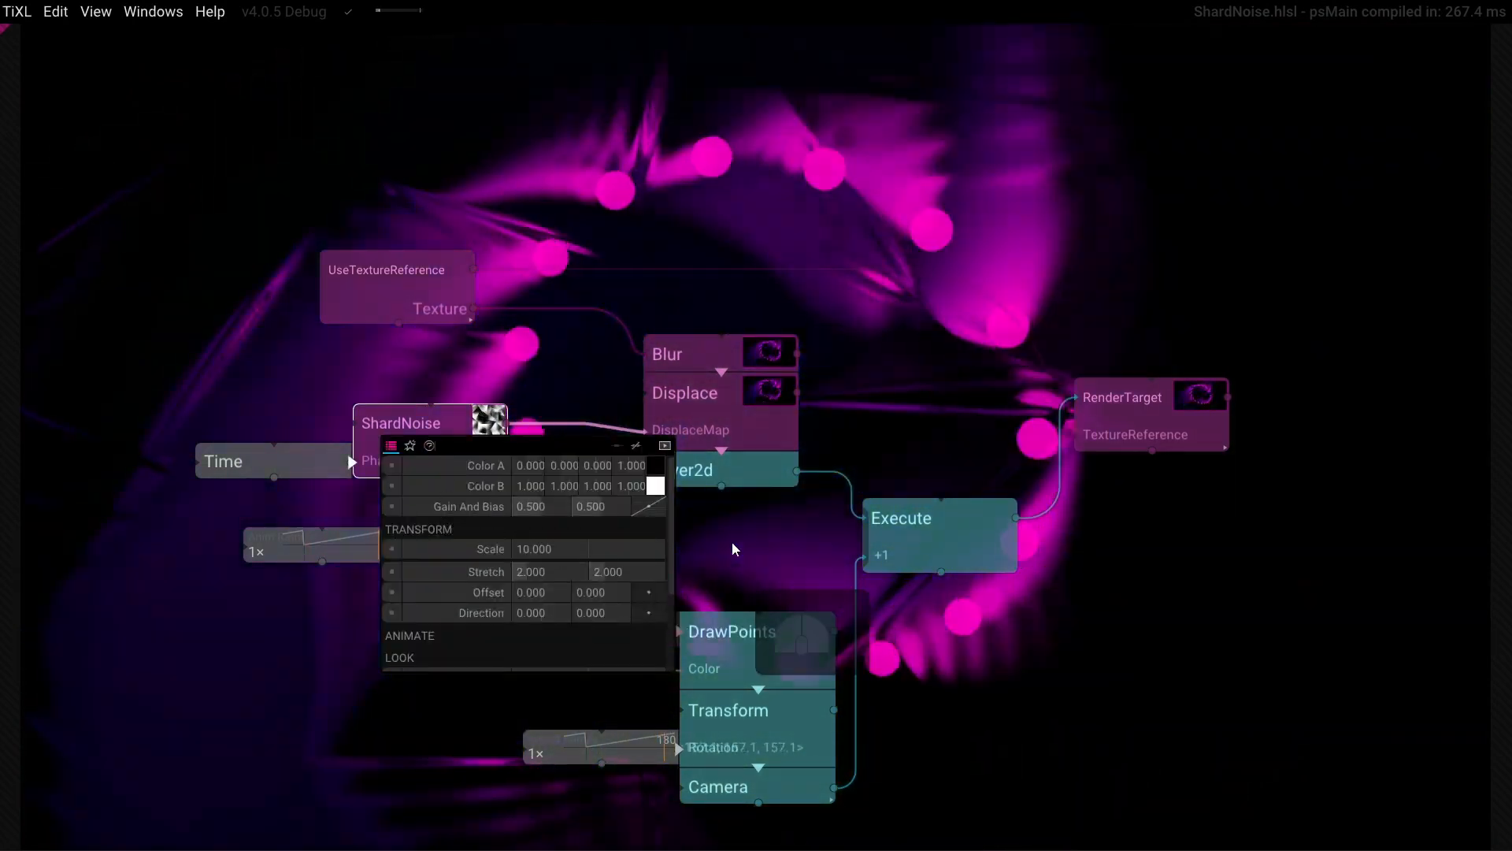
pyautogui.moveTo(564, 549); pyautogui.dragTo(668, 519)
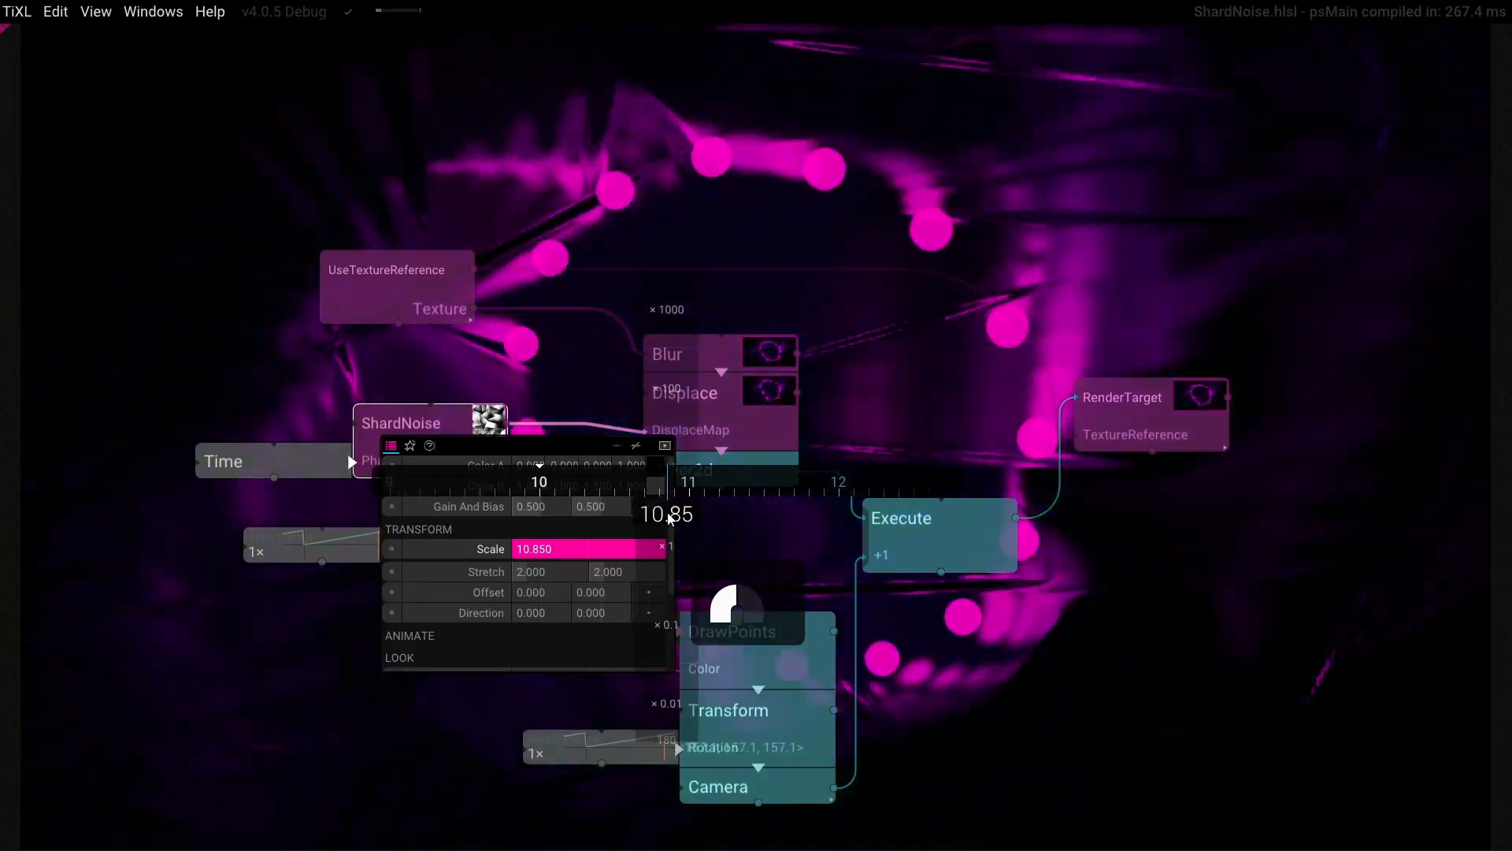
pyautogui.click(725, 417)
pyautogui.moveTo(823, 480); pyautogui.dragTo(843, 488)
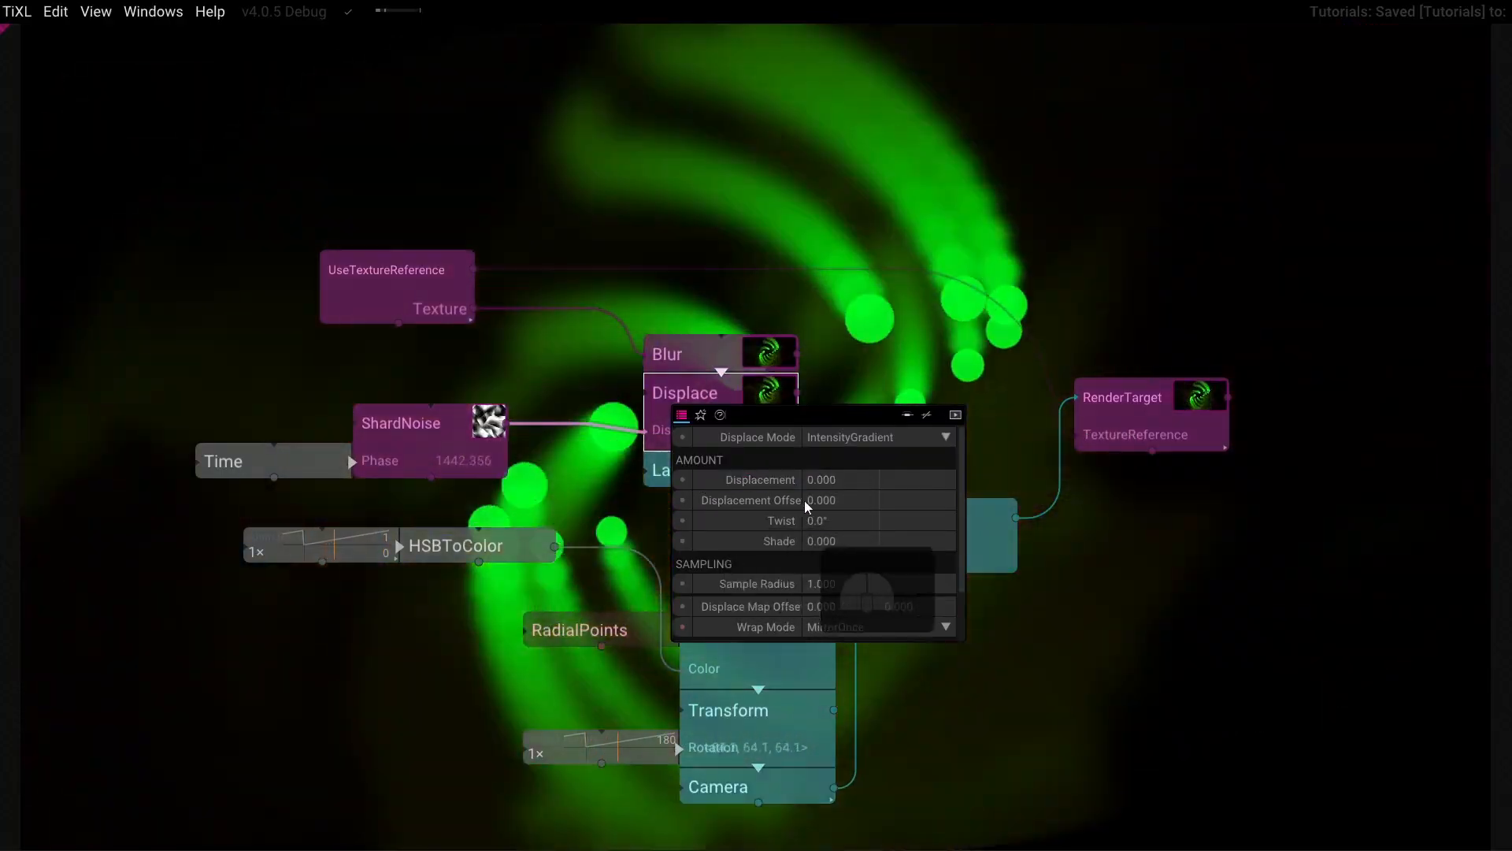
# Try a Displacement Offset of 0.010 and a Shade of 0.080 on the Displace node, and reset both to 0.000
pyautogui.moveTo(807, 500); pyautogui.dragTo(827, 504)
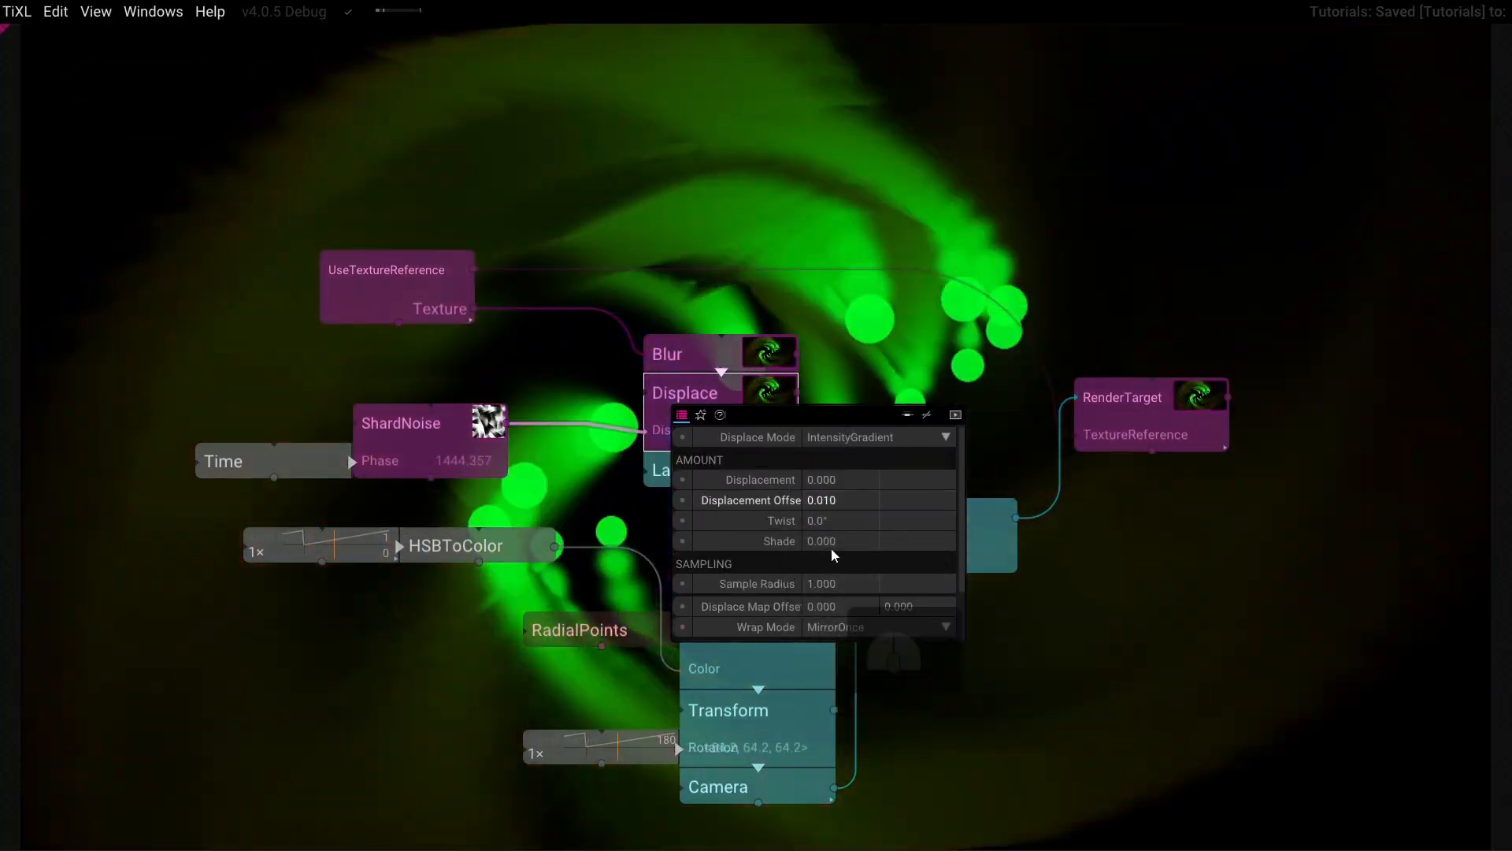
pyautogui.moveTo(831, 543); pyautogui.dragTo(877, 538)
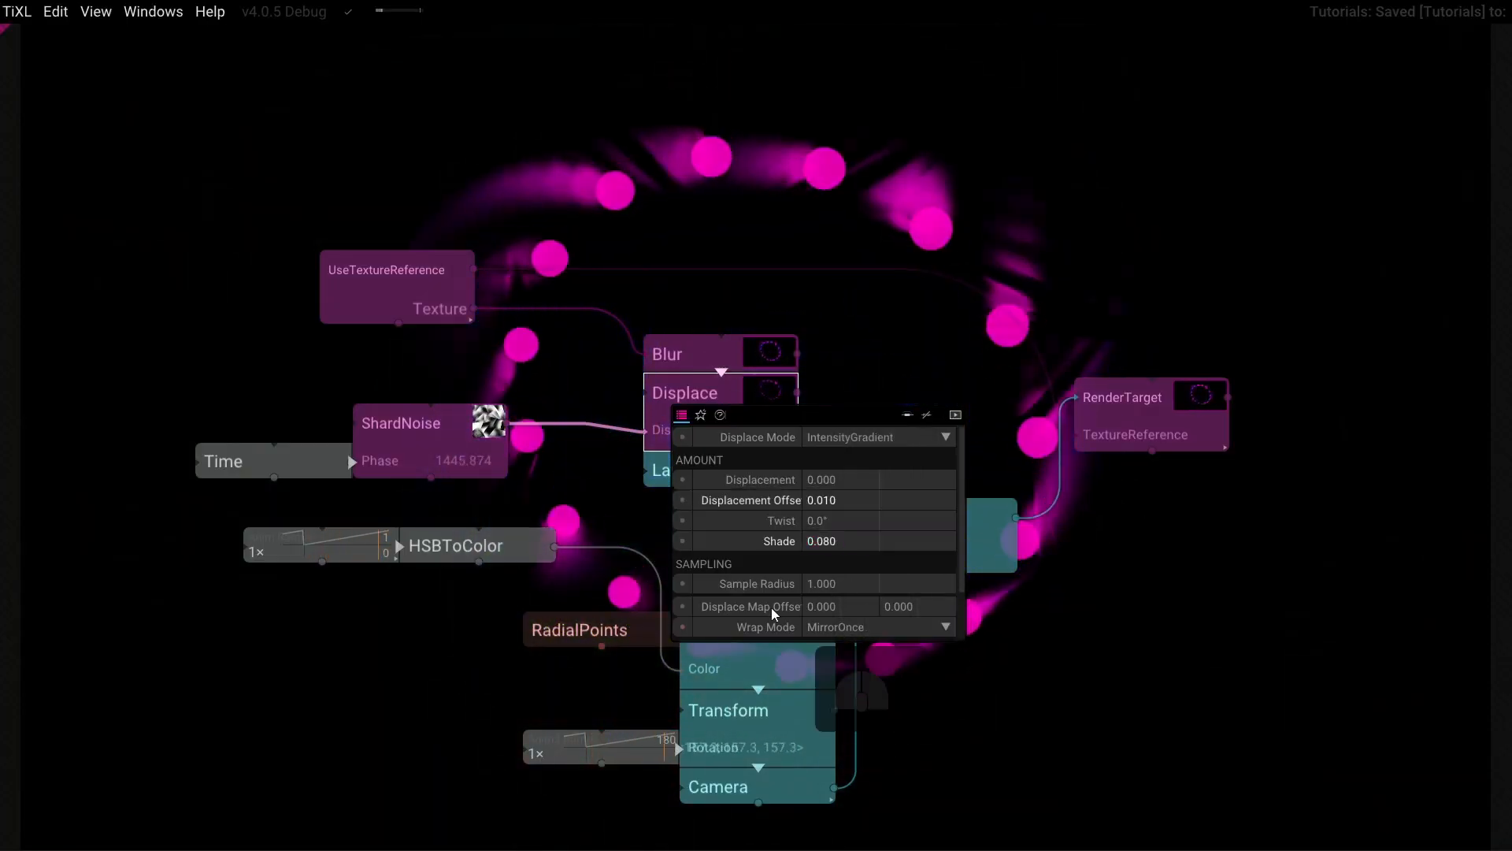
pyautogui.click(709, 541)
pyautogui.click(707, 506)
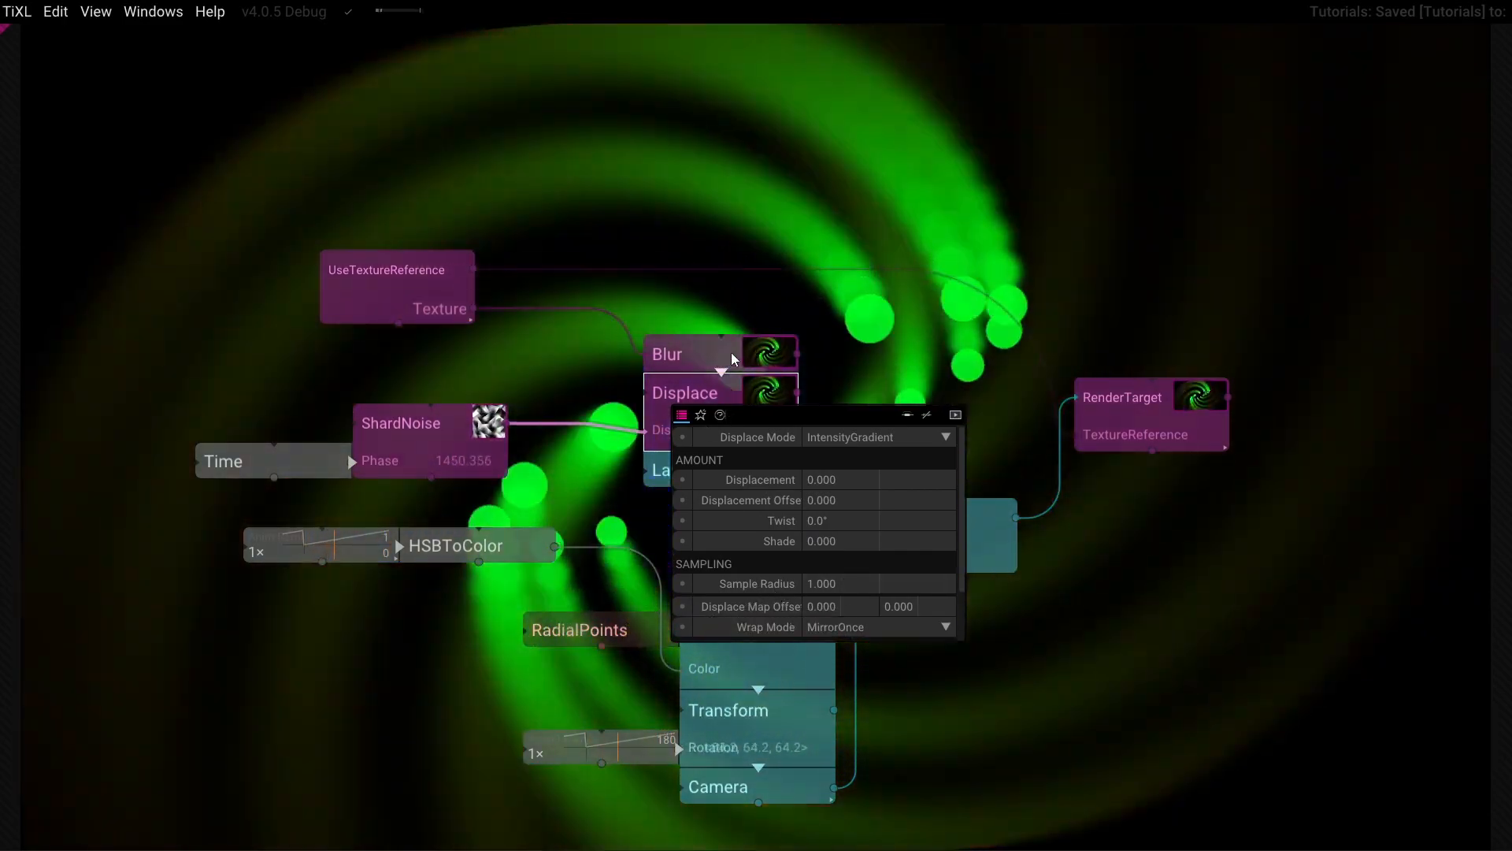
# Set the Wrap mode of the Blur node to Wrap
pyautogui.click(732, 356)
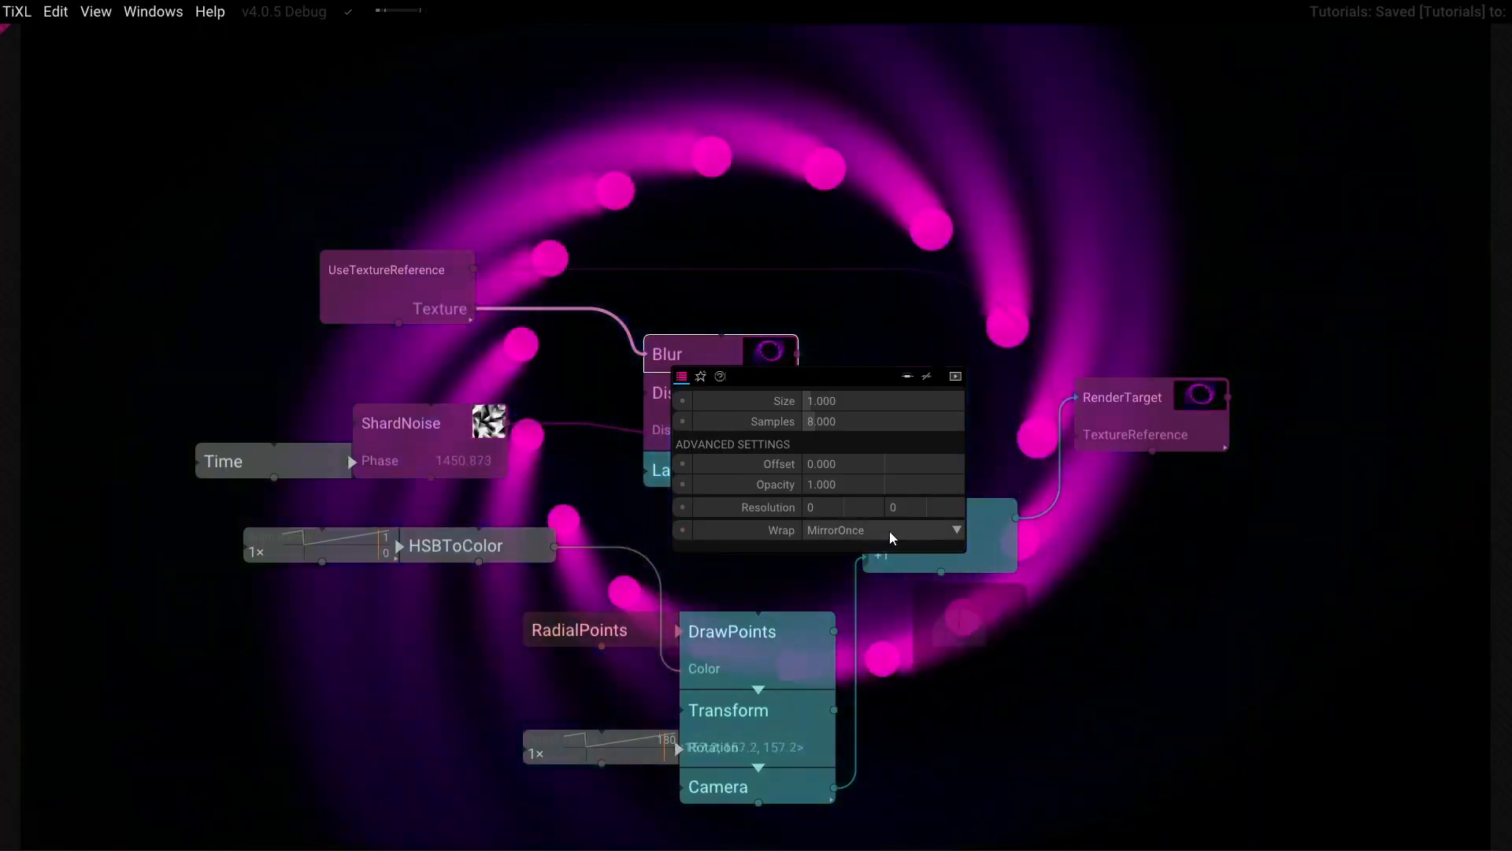
pyautogui.click(891, 534)
pyautogui.click(867, 550)
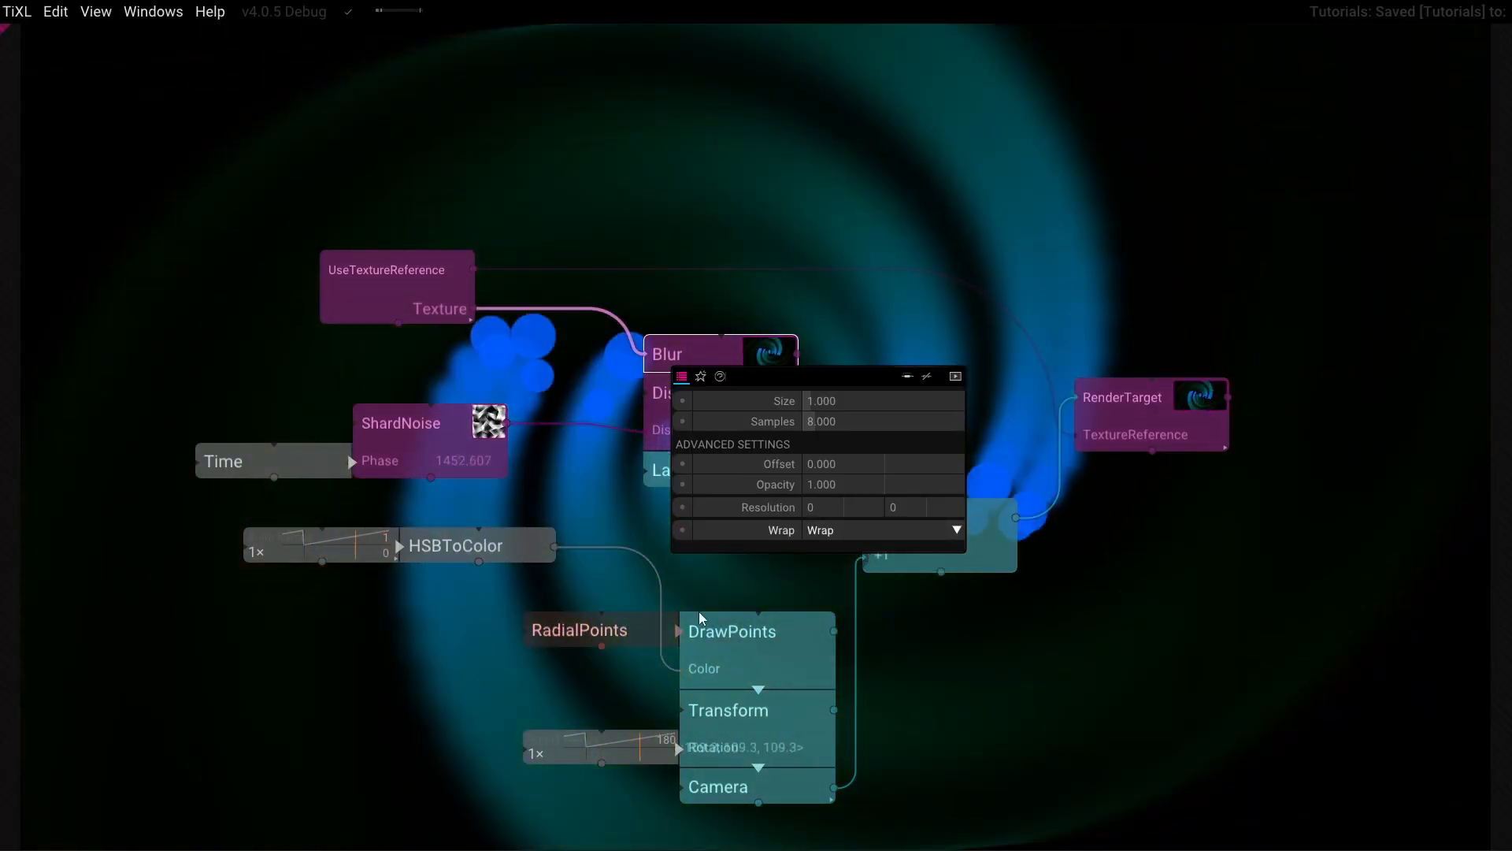
pyautogui.click(1045, 642)
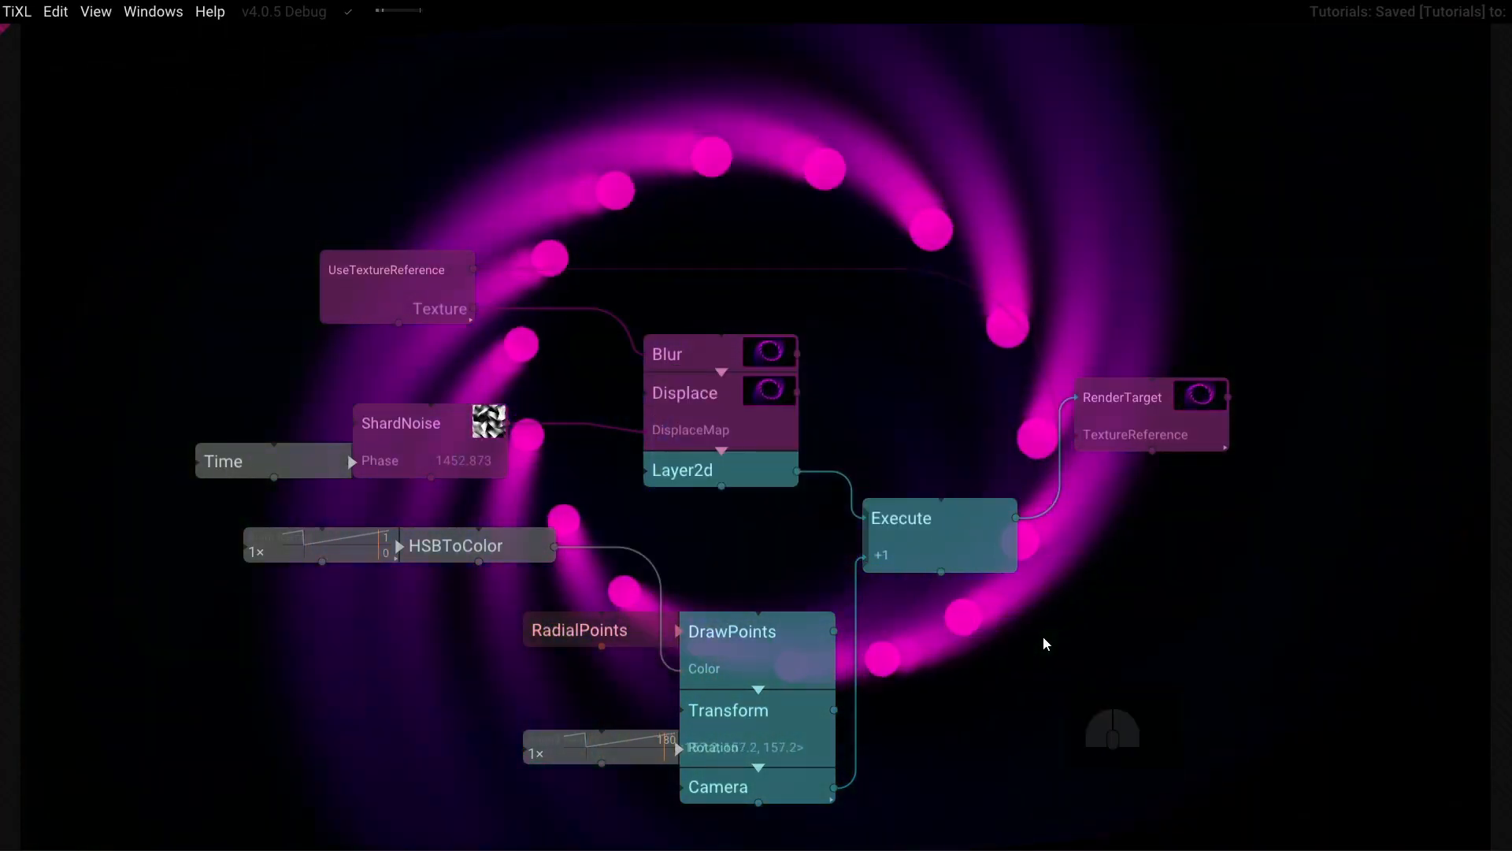
pyautogui.scroll(-5, 1108, 626)
pyautogui.moveTo(1141, 651)
pyautogui.mouseDown()
pyautogui.moveTo(863, 722)
pyautogui.moveTo(914, 616)
pyautogui.moveTo(977, 544)
pyautogui.mouseUp()
pyautogui.scroll(5, 930, 515)
pyautogui.moveTo(874, 547); pyautogui.dragTo(1023, 570)
pyautogui.scroll(3, 924, 583)
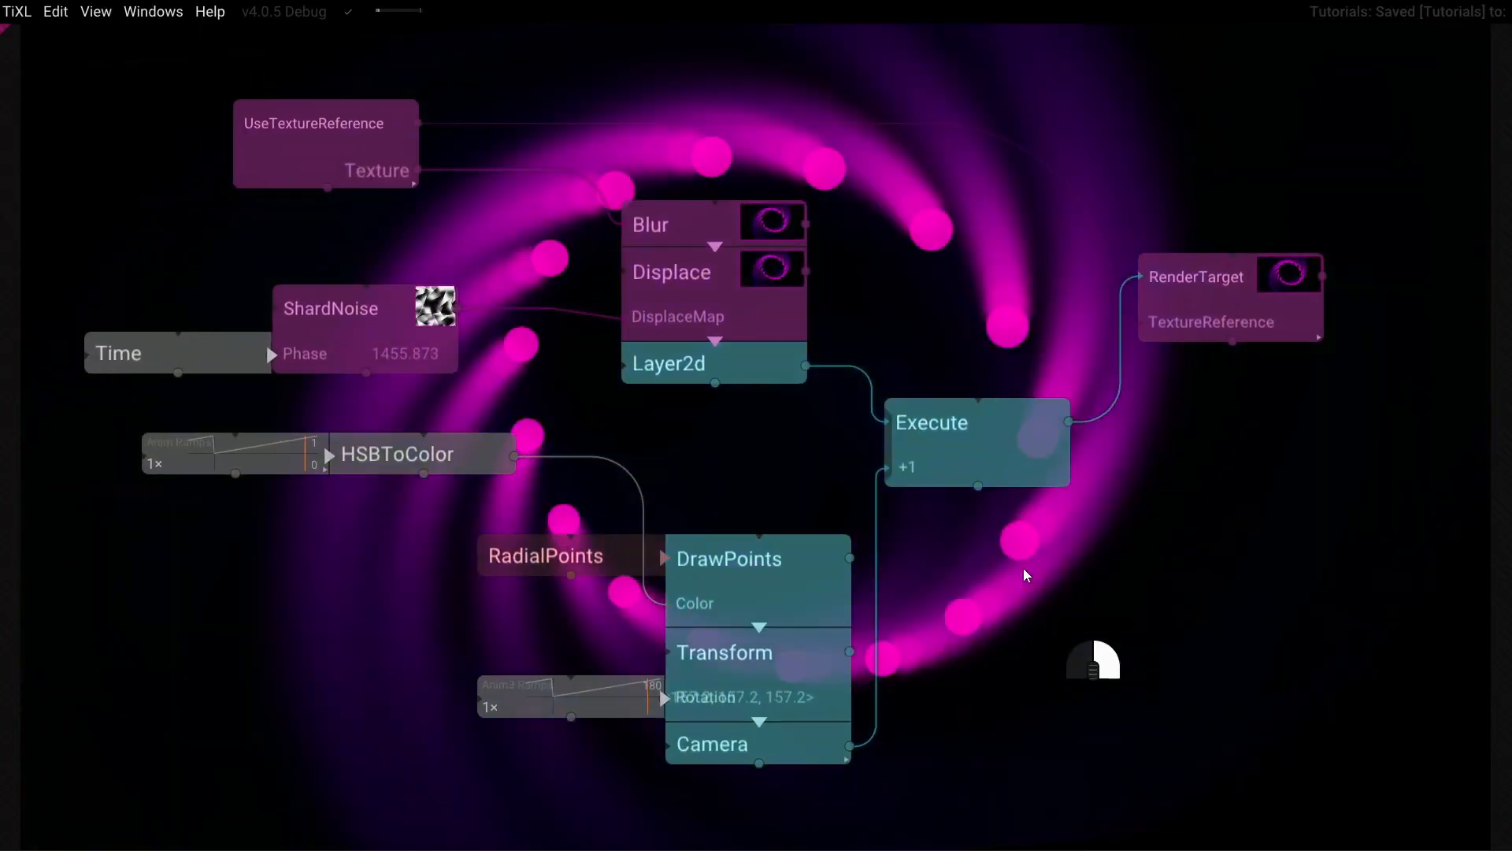